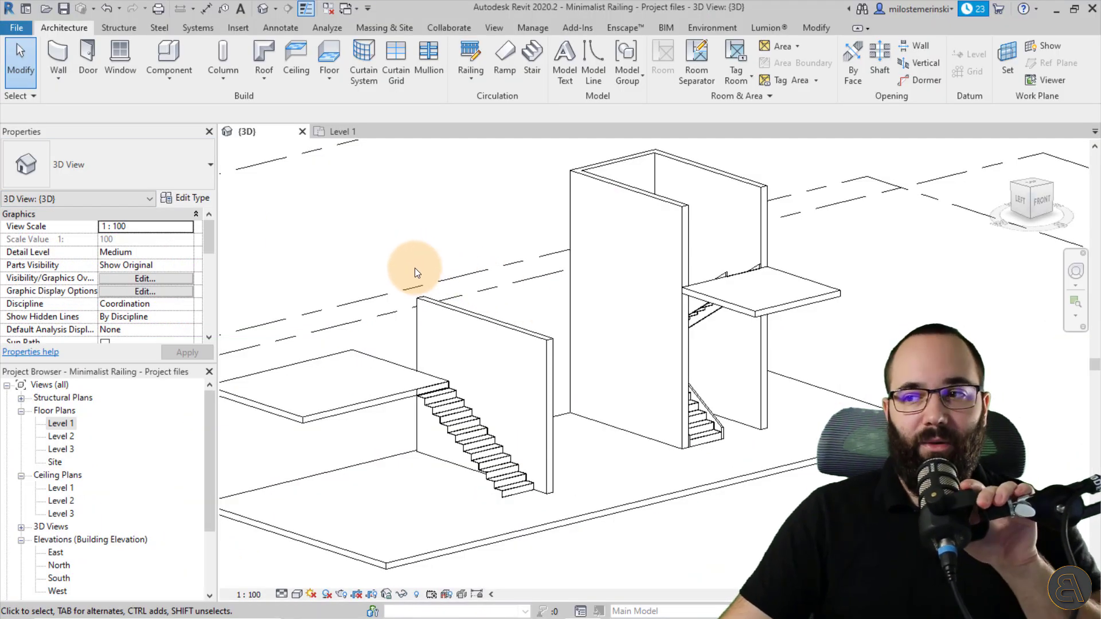
# Examine the straight stair beside the wall and the U-shaped stair between walls in the 3D view.
pyautogui.scroll(3, 445, 453)
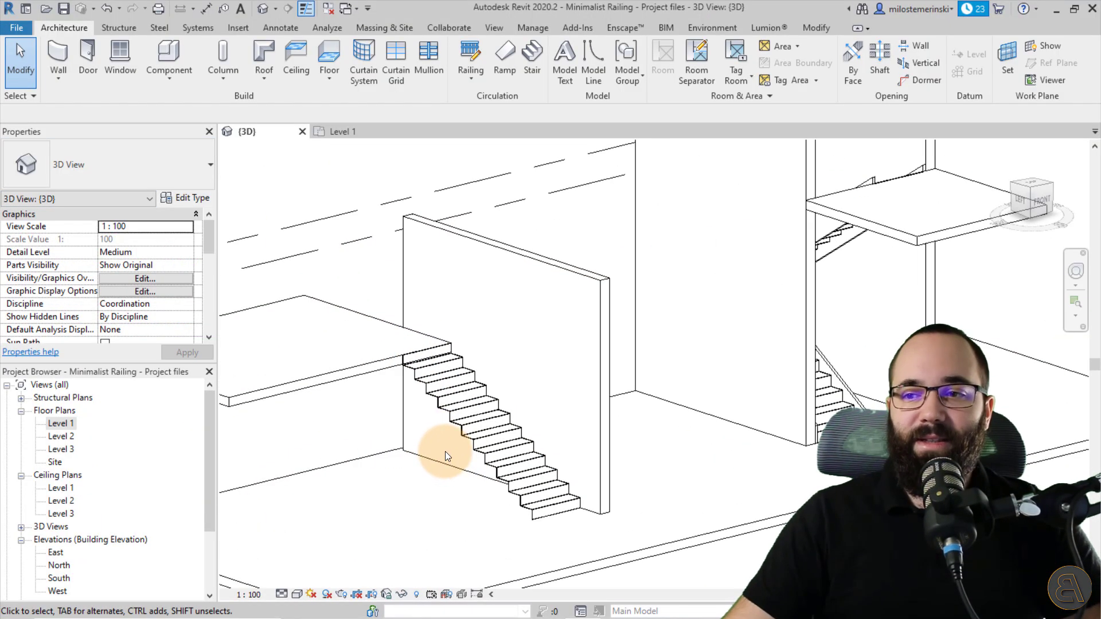
pyautogui.click(451, 423)
pyautogui.keyDown('shift'); pyautogui.moveTo(408, 421); pyautogui.dragTo(609, 474, button='middle'); pyautogui.keyUp('shift')
pyautogui.press('Escape')
pyautogui.keyDown('shift'); pyautogui.moveTo(686, 472); pyautogui.dragTo(627, 504, button='middle'); pyautogui.keyUp('shift')
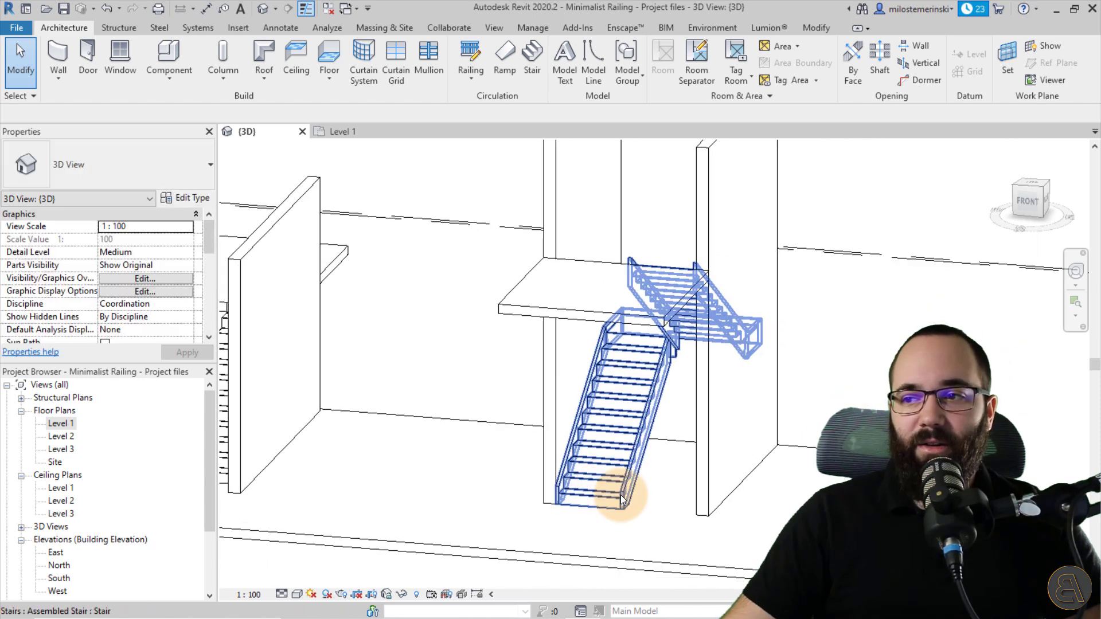
pyautogui.keyDown('shift'); pyautogui.moveTo(644, 337); pyautogui.dragTo(656, 475, button='middle'); pyautogui.keyUp('shift')
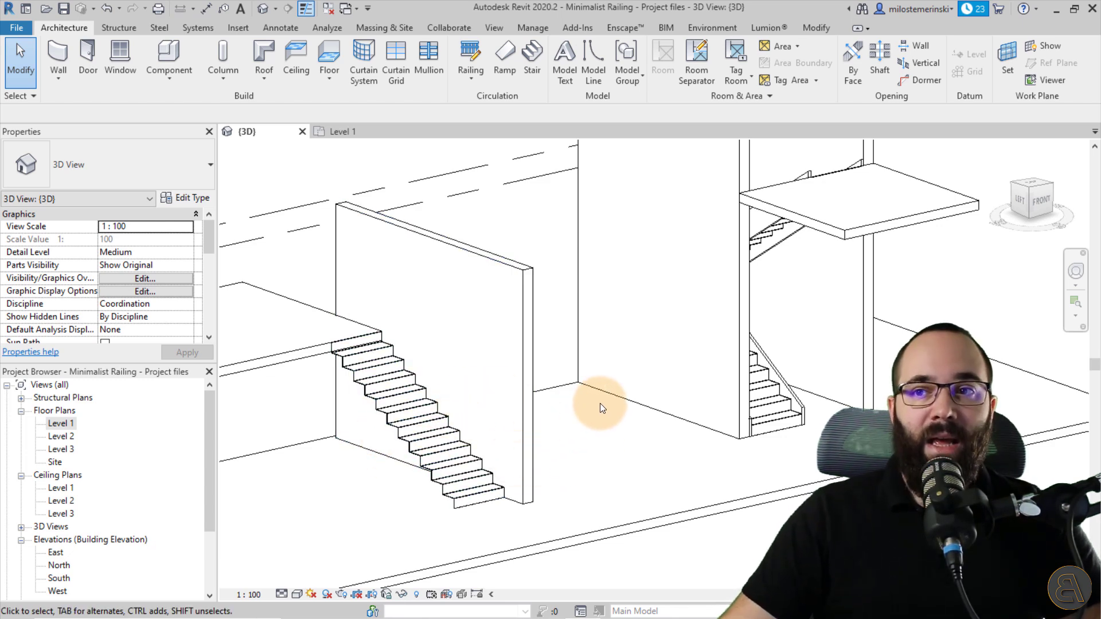
pyautogui.moveTo(589, 414); pyautogui.dragTo(597, 419, button='middle')
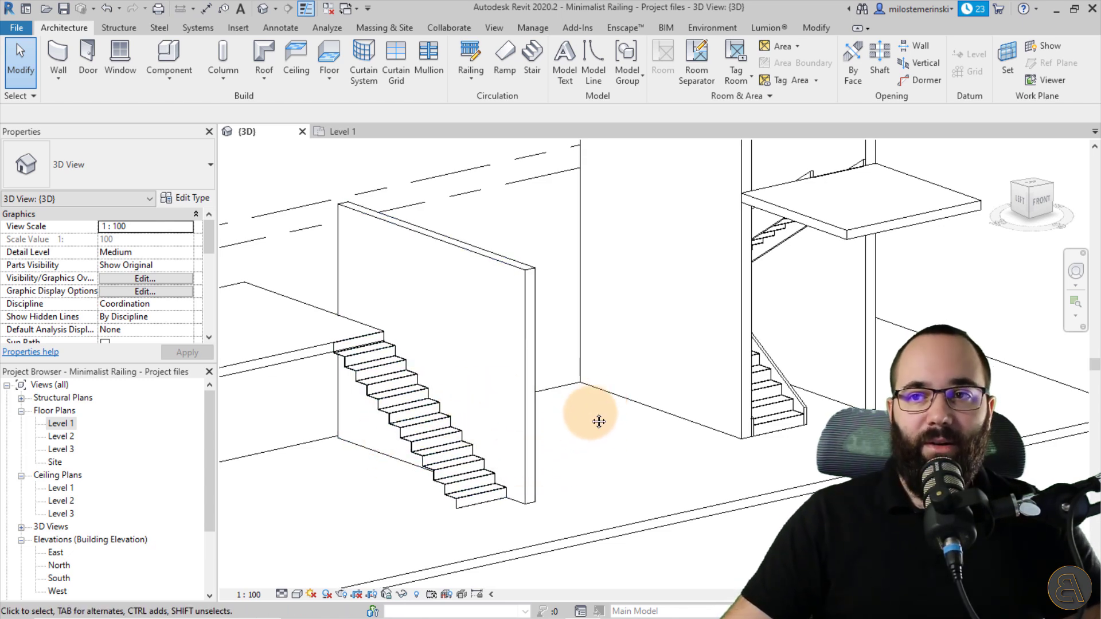
# In the Level 1 floor plan, draw a vertical reference plane just outside the open side of the straight stair, along its full length.
pyautogui.click(354, 134)
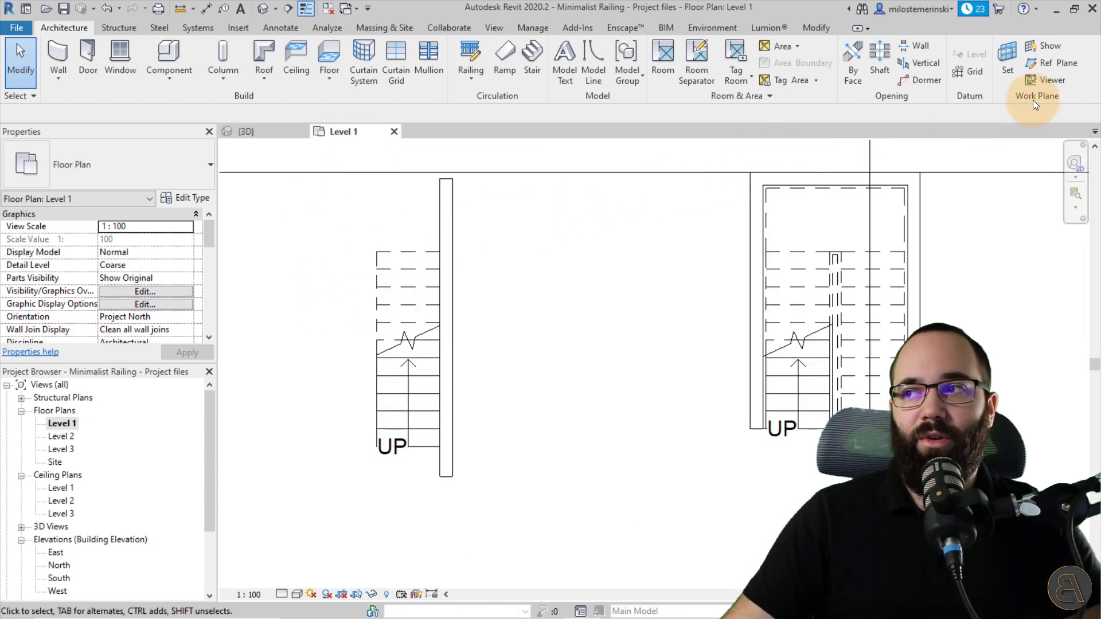
pyautogui.click(1047, 64)
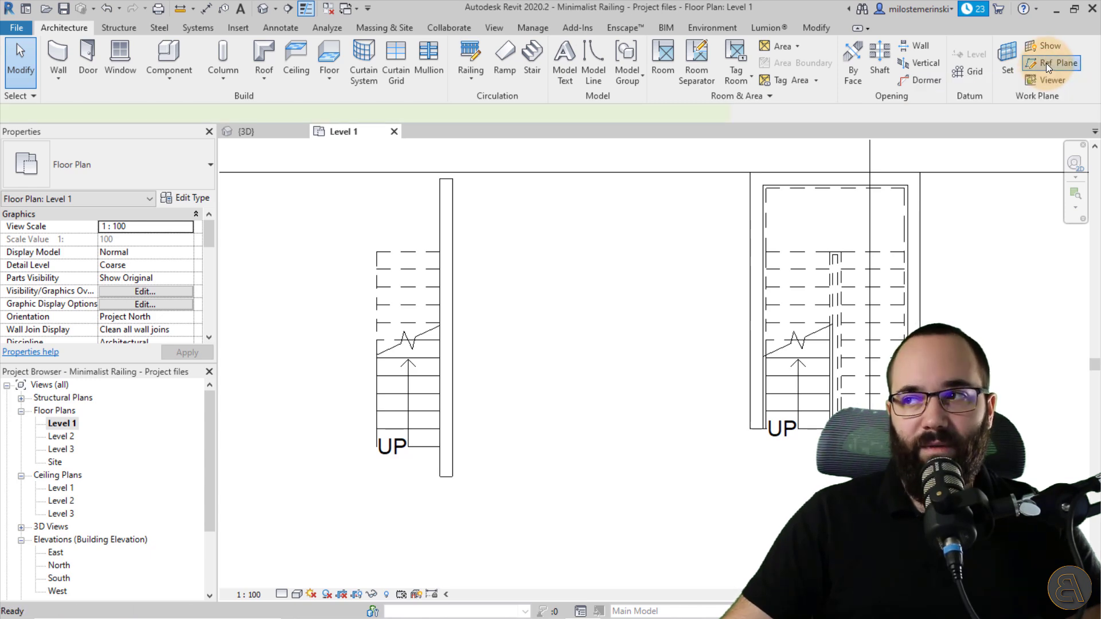
pyautogui.scroll(4, 375, 453)
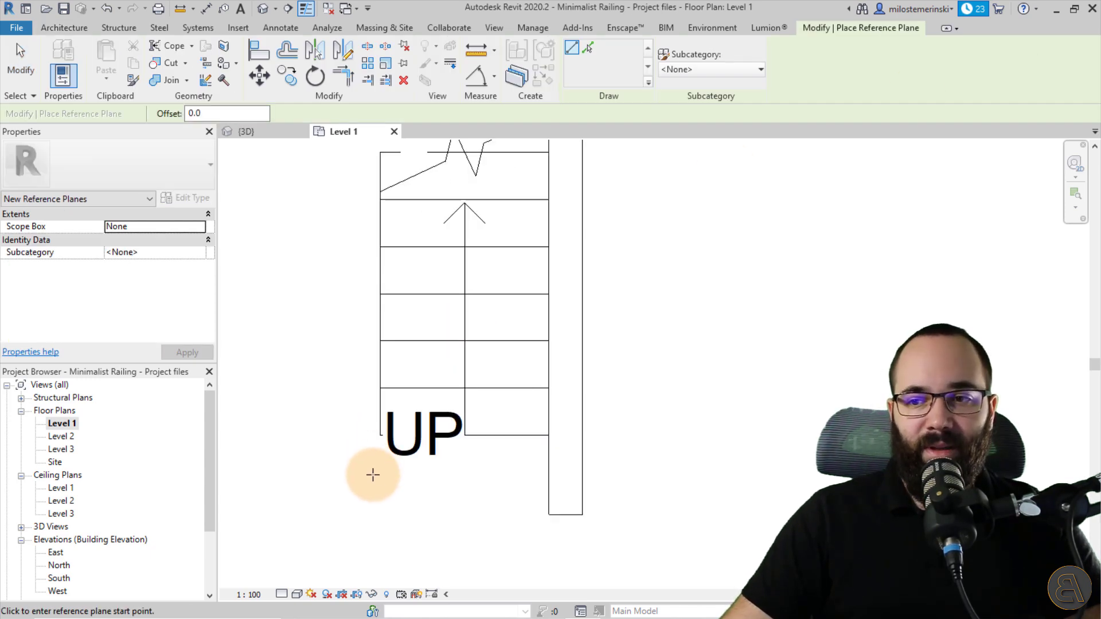
pyautogui.click(371, 484)
pyautogui.scroll(-2, 359, 351)
pyautogui.moveTo(359, 352); pyautogui.dragTo(388, 475, button='middle')
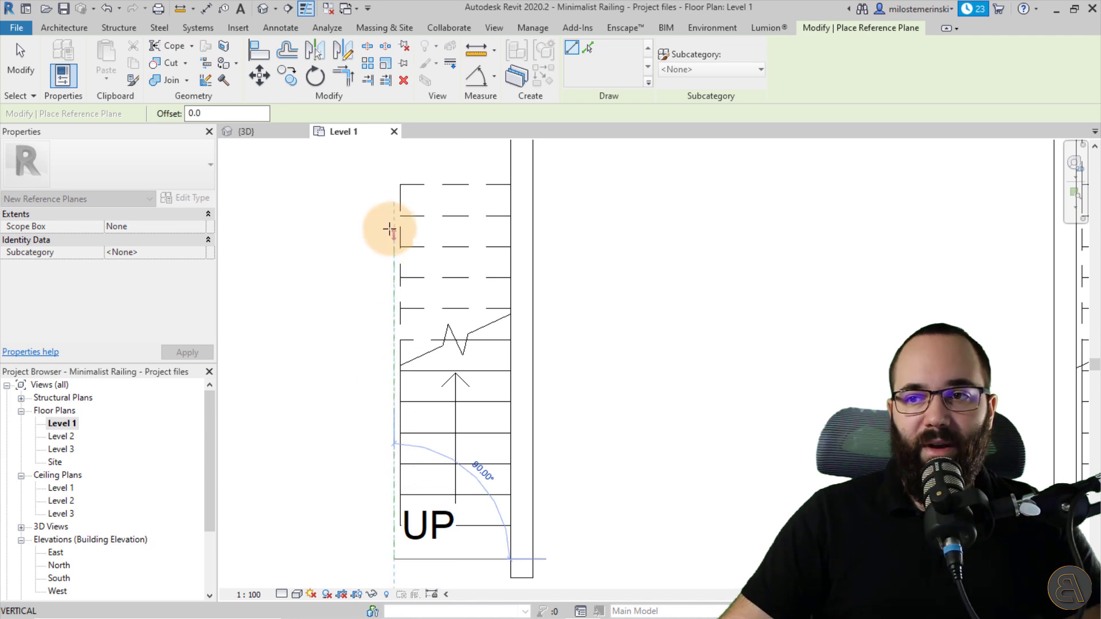
pyautogui.moveTo(389, 234); pyautogui.dragTo(401, 385, button='middle')
pyautogui.scroll(-2, 400, 385)
pyautogui.click(396, 247)
pyautogui.scroll(-1, 401, 401)
pyautogui.scroll(4, 404, 427)
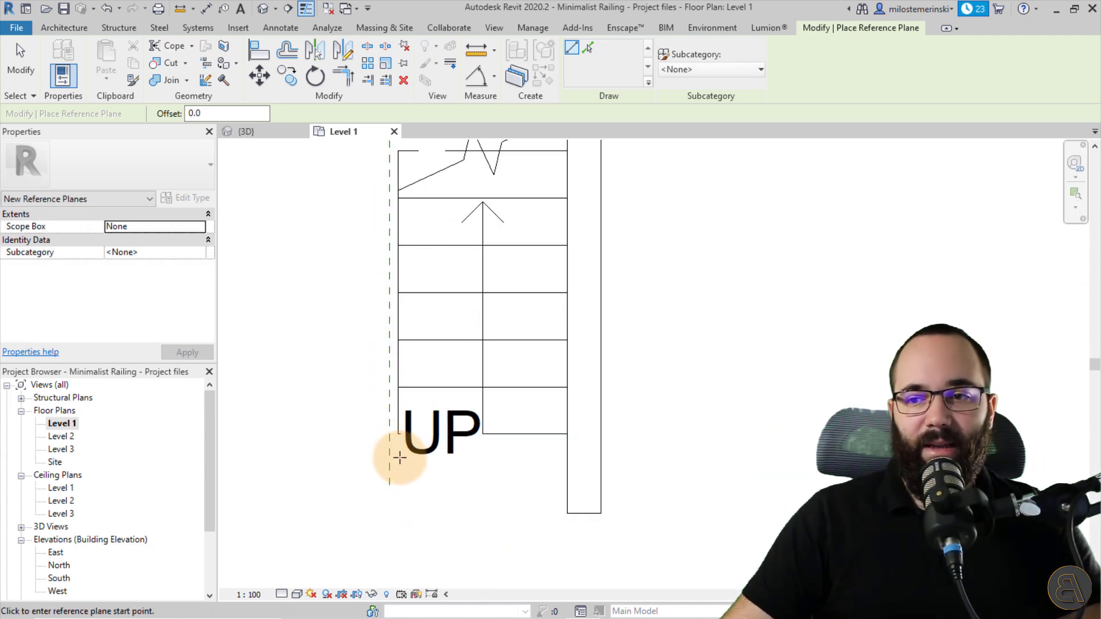
pyautogui.press('Escape')
pyautogui.press('Escape')
# Name the reference plane beside the straight stair "Railing 1".
pyautogui.click(390, 467)
pyautogui.click(396, 470)
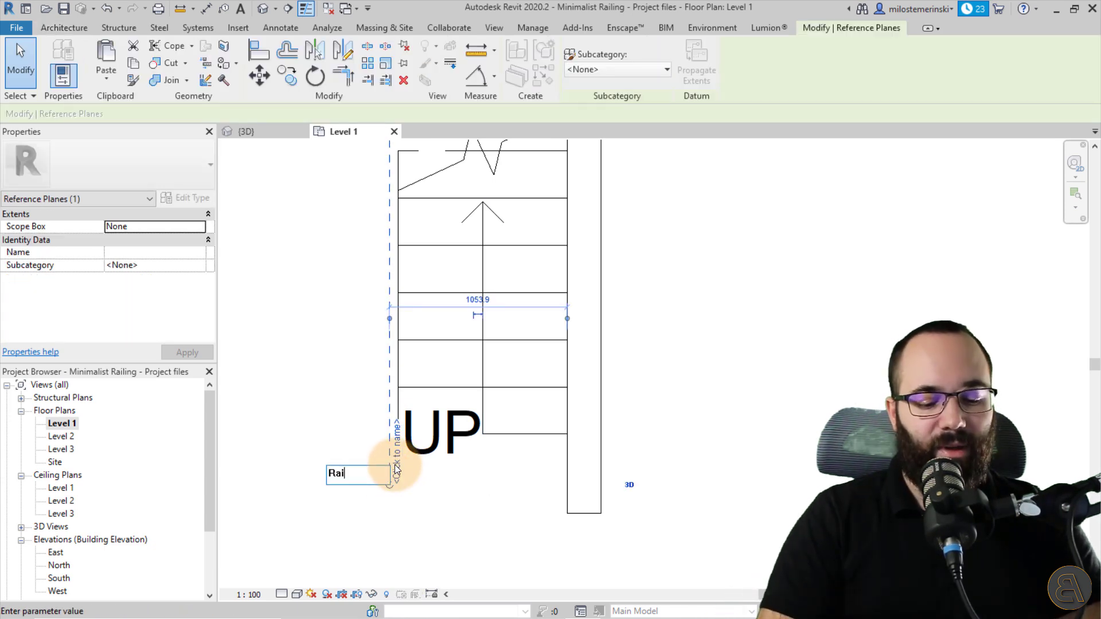
pyautogui.write('Railing 1')
pyautogui.press('Return')
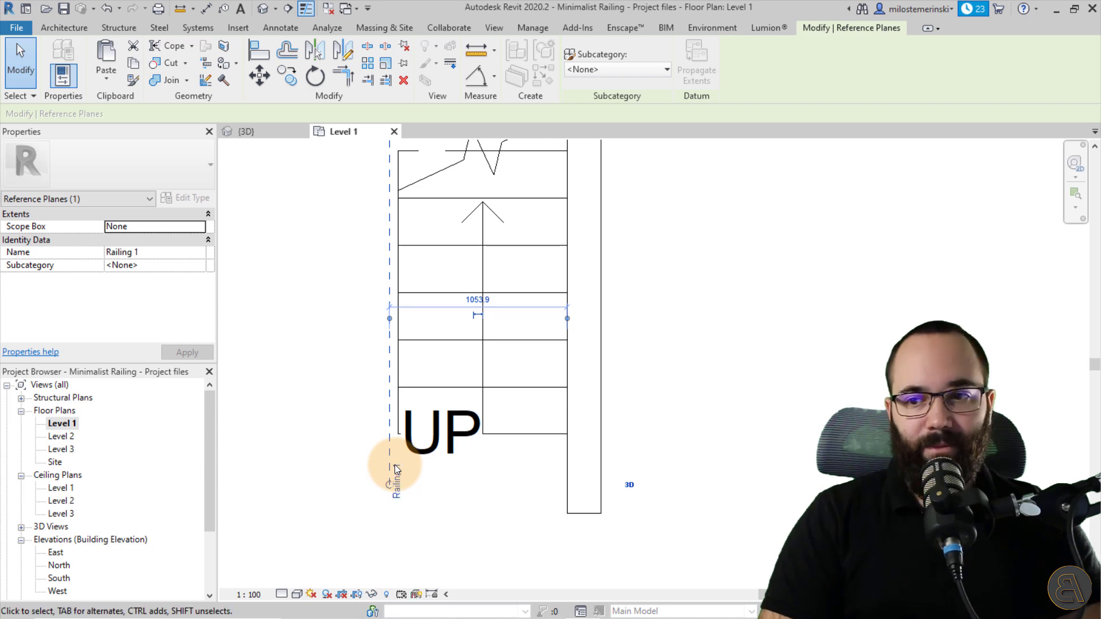
# Draw a vertical reference plane through the middle of the gap between the two flights of the U-shaped stair.
pyautogui.scroll(-3, 262, 445)
pyautogui.scroll(5, 610, 421)
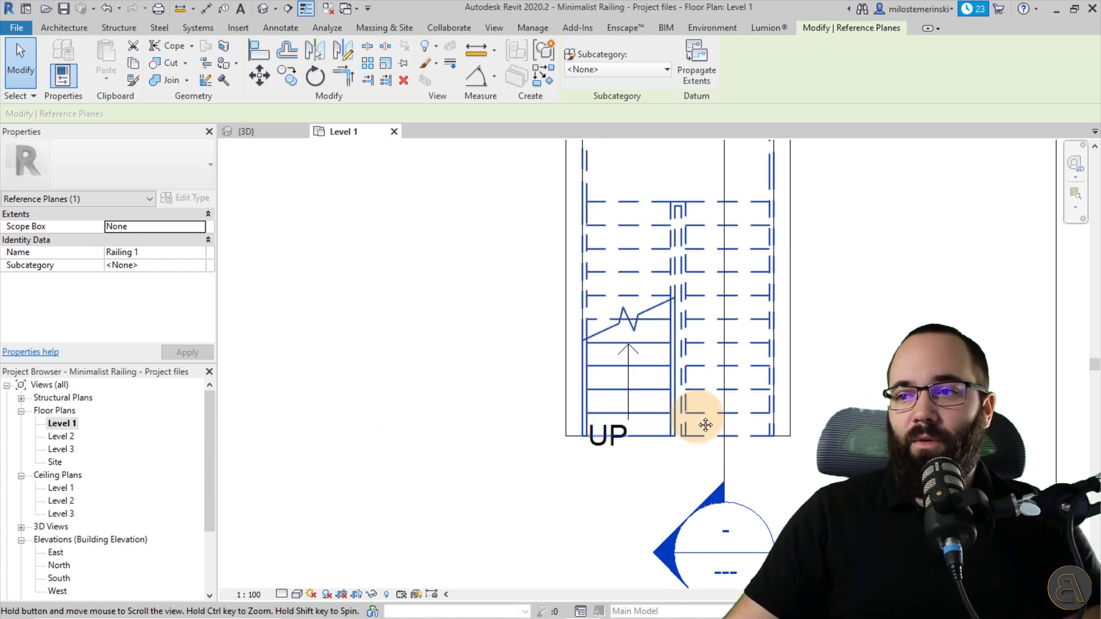
pyautogui.click(86, 29)
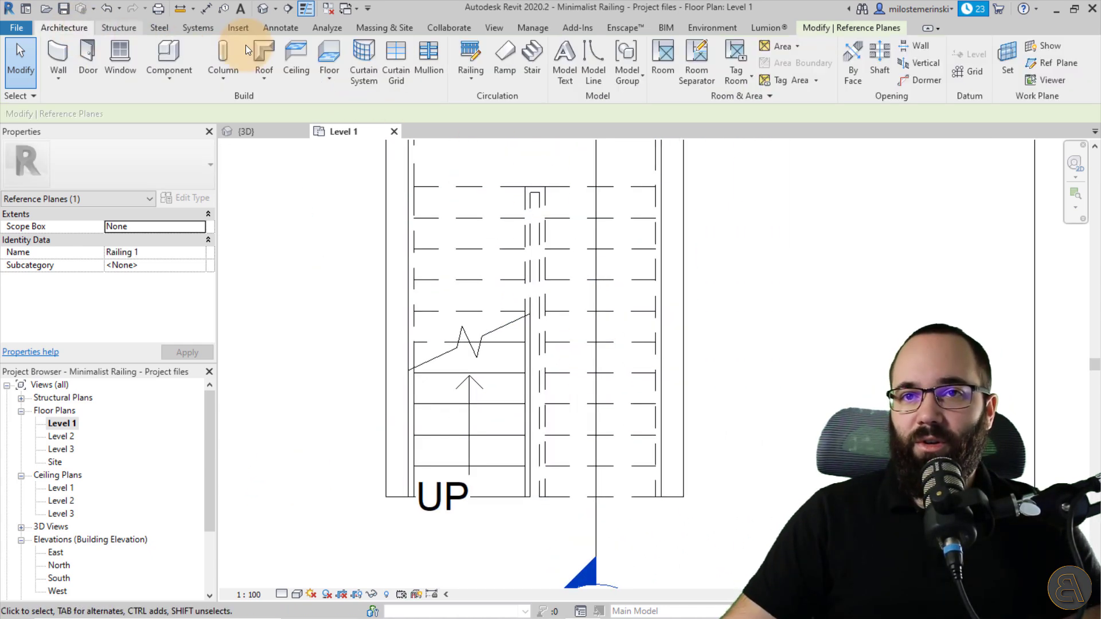
pyautogui.click(1038, 64)
pyautogui.scroll(3, 582, 143)
pyautogui.click(506, 217)
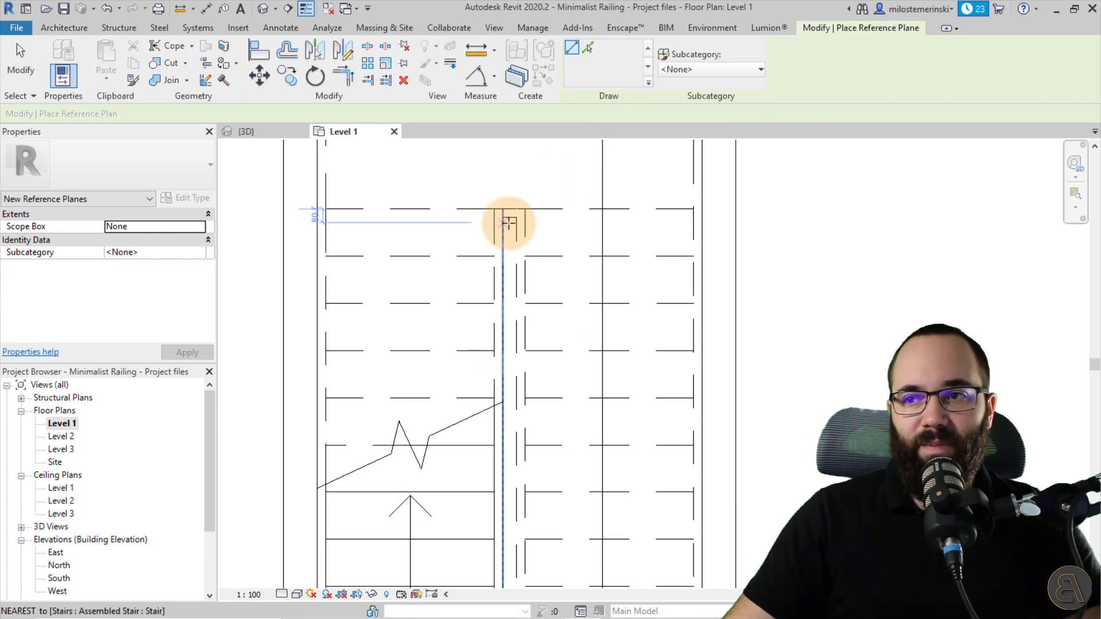
pyautogui.scroll(2, 509, 212)
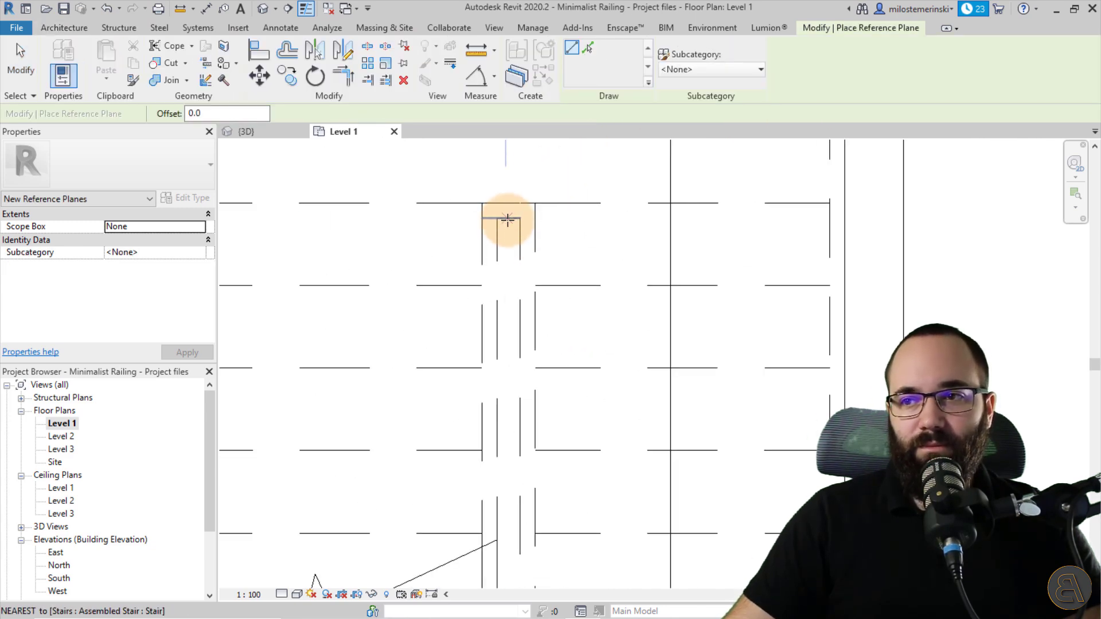
pyautogui.scroll(2, 509, 220)
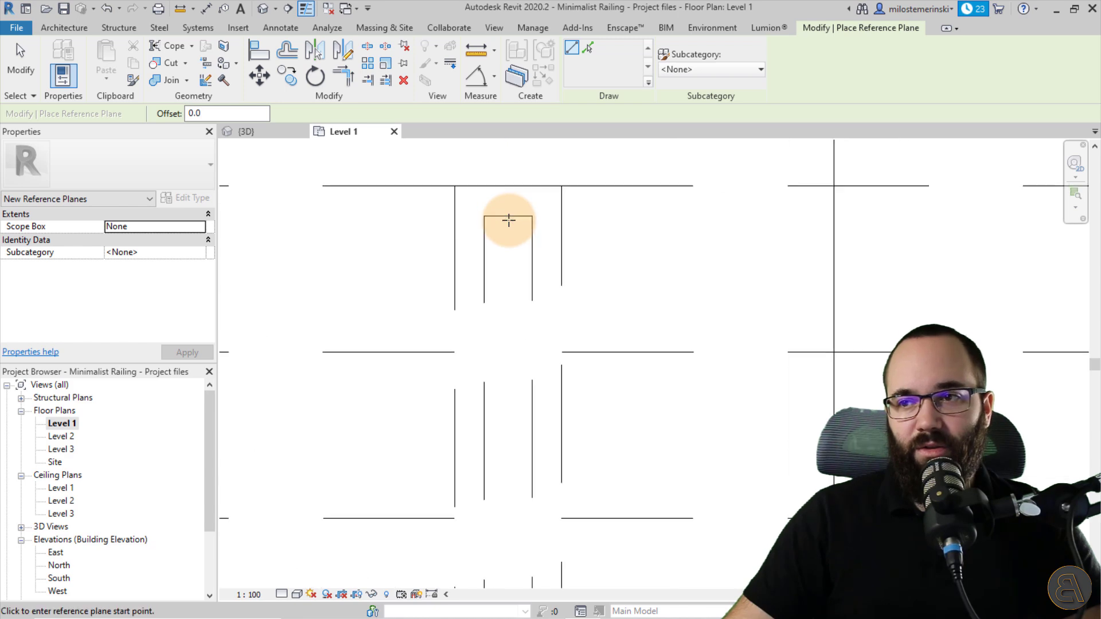
pyautogui.click(509, 218)
pyautogui.scroll(-4, 509, 289)
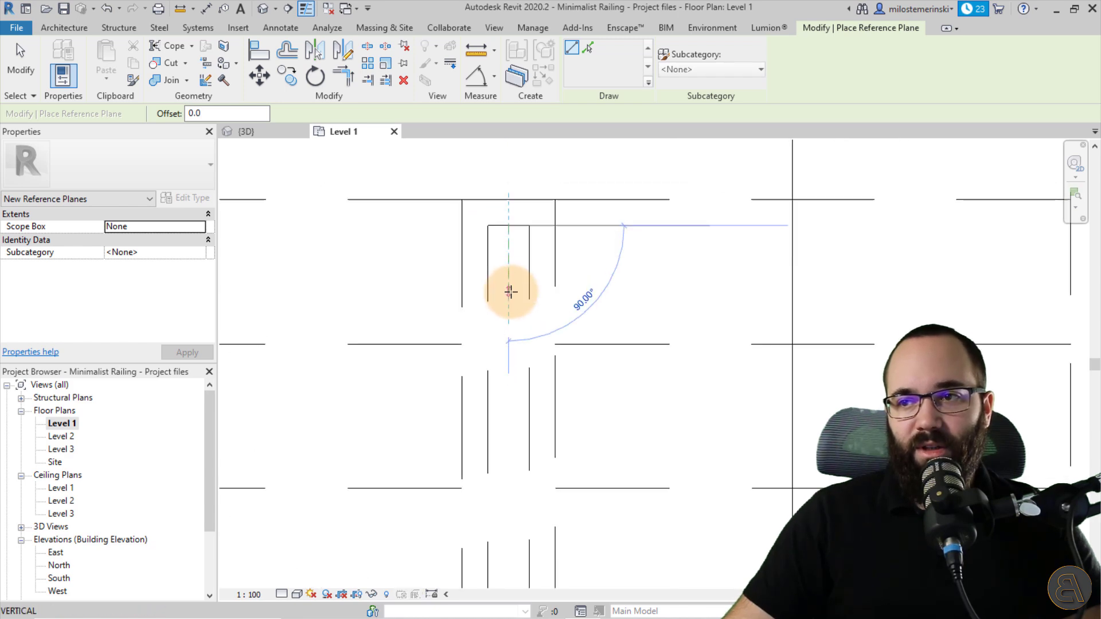
pyautogui.click(516, 513)
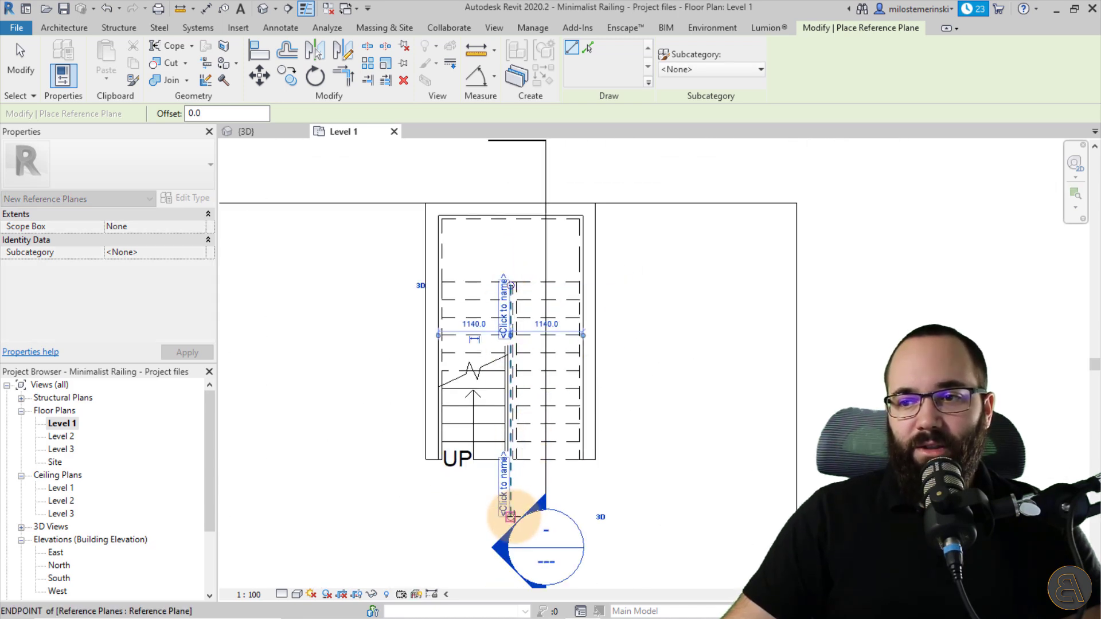
pyautogui.press('Escape')
pyautogui.press('Escape')
# Name the reference plane between the U-shaped stair's flights "Railing 2" and deselect it.
pyautogui.click(500, 510)
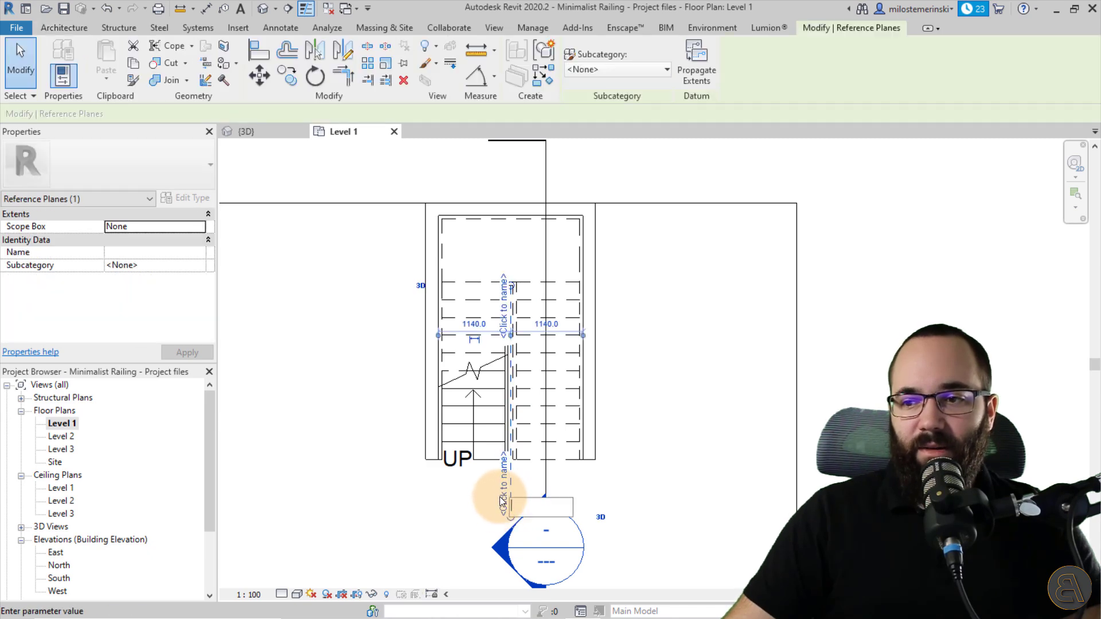
pyautogui.write('Railing 2')
pyautogui.press('Return')
pyautogui.scroll(-4, 625, 321)
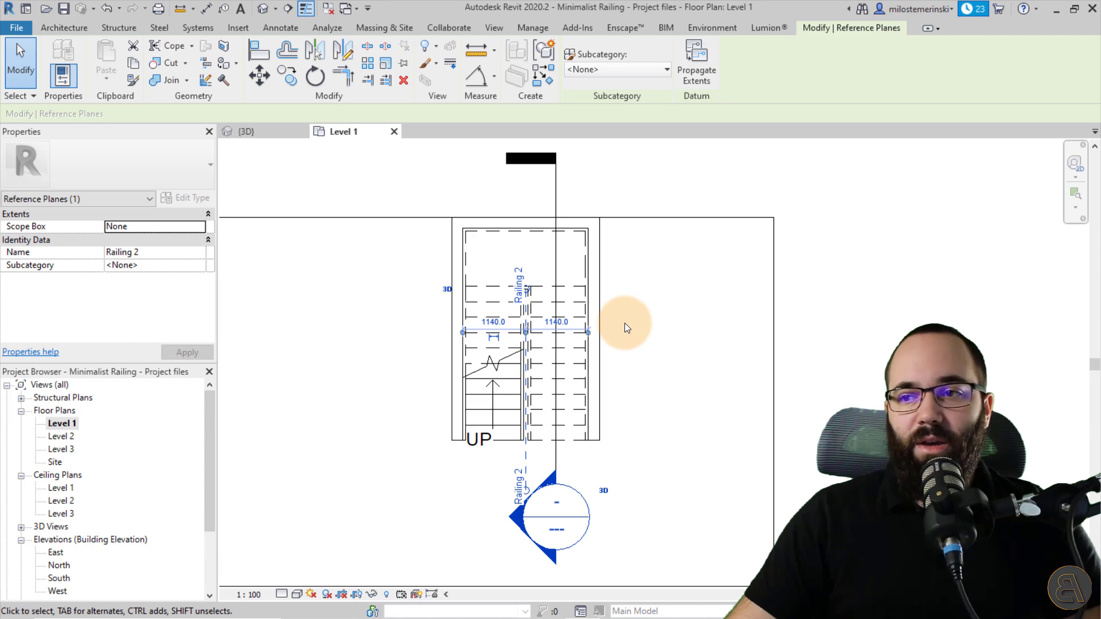
pyautogui.click(492, 390)
pyautogui.scroll(2, 415, 335)
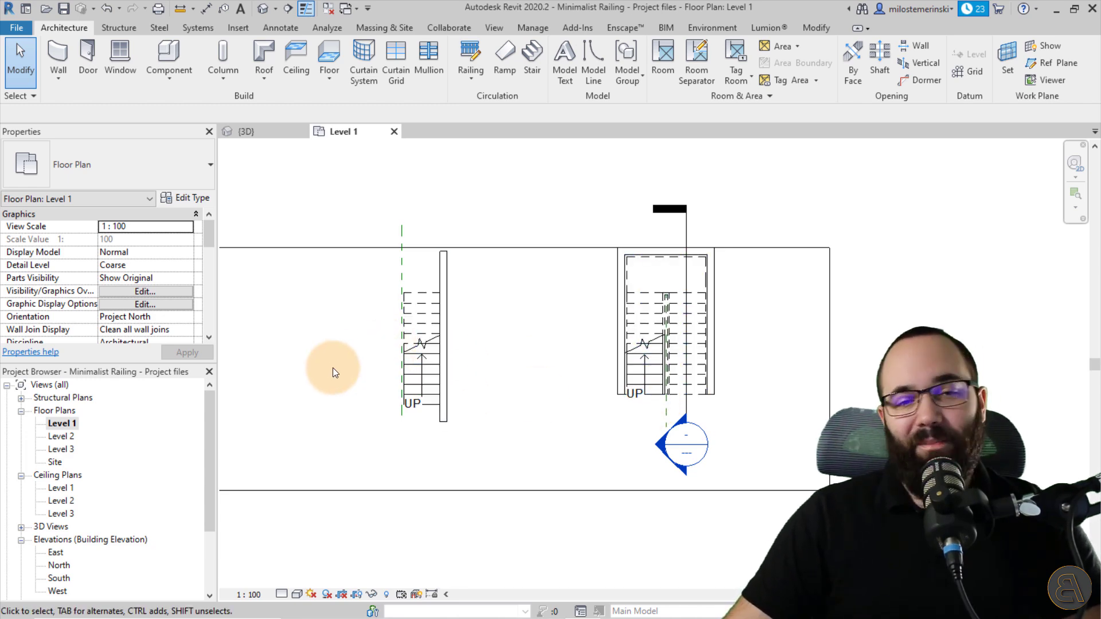
# Check the East elevation and open the West elevation to work on the straight stair's side profile.
pyautogui.scroll(-1, 171, 451)
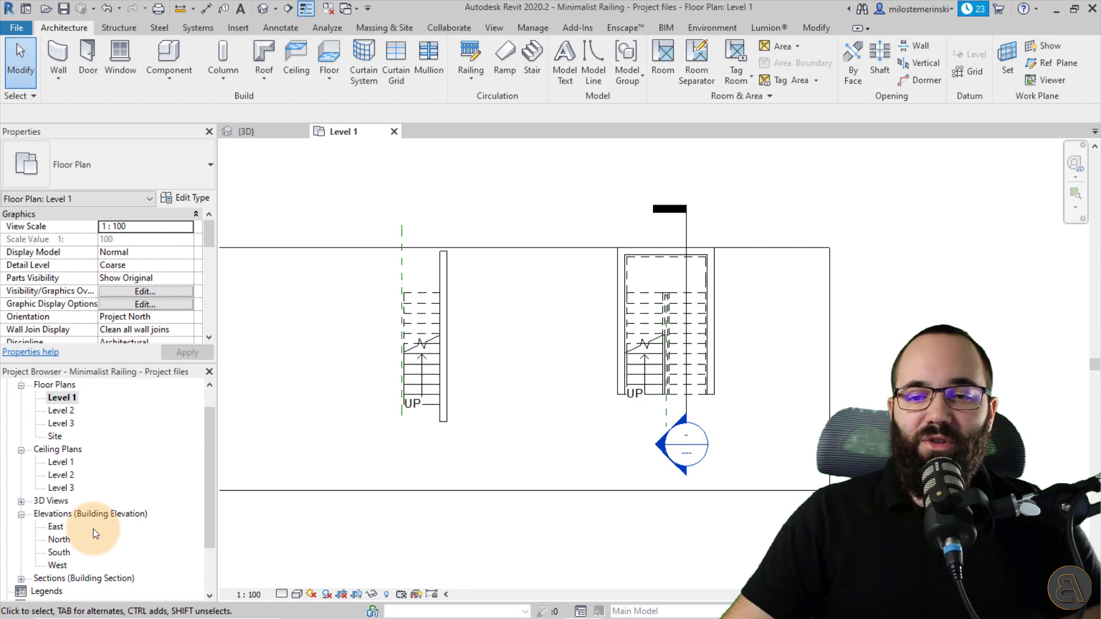
pyautogui.scroll(-3, 517, 432)
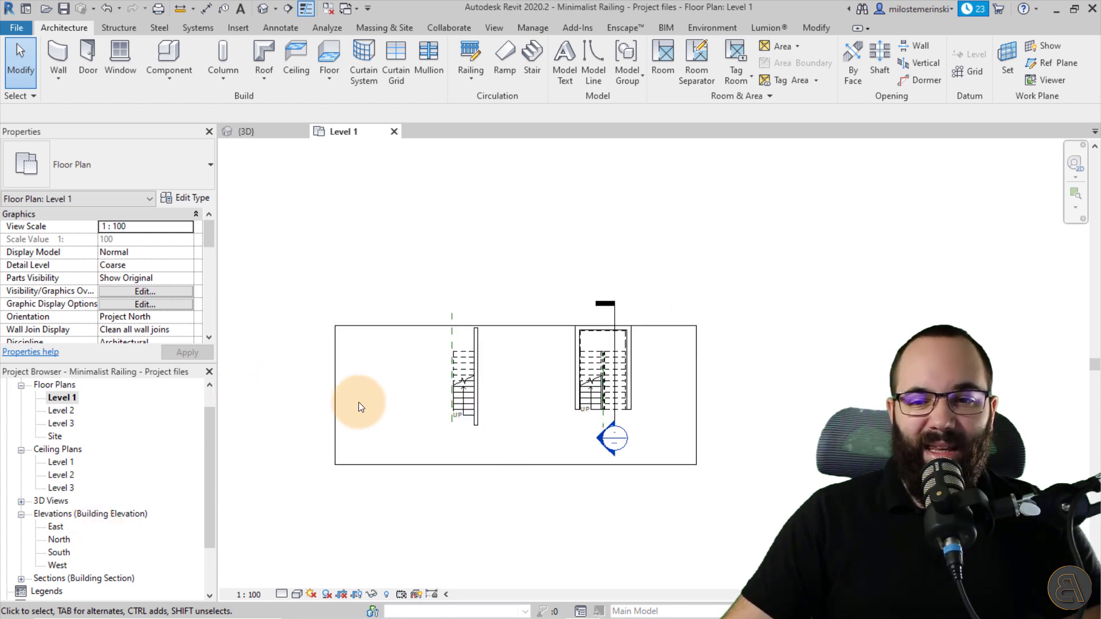
pyautogui.doubleClick(62, 531)
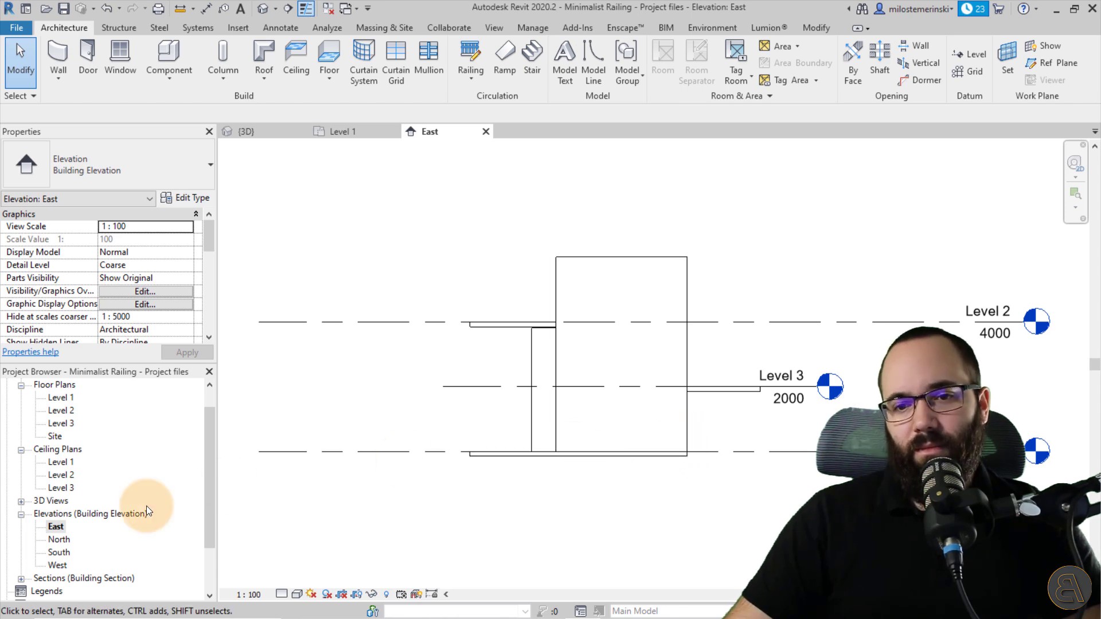
pyautogui.doubleClick(56, 565)
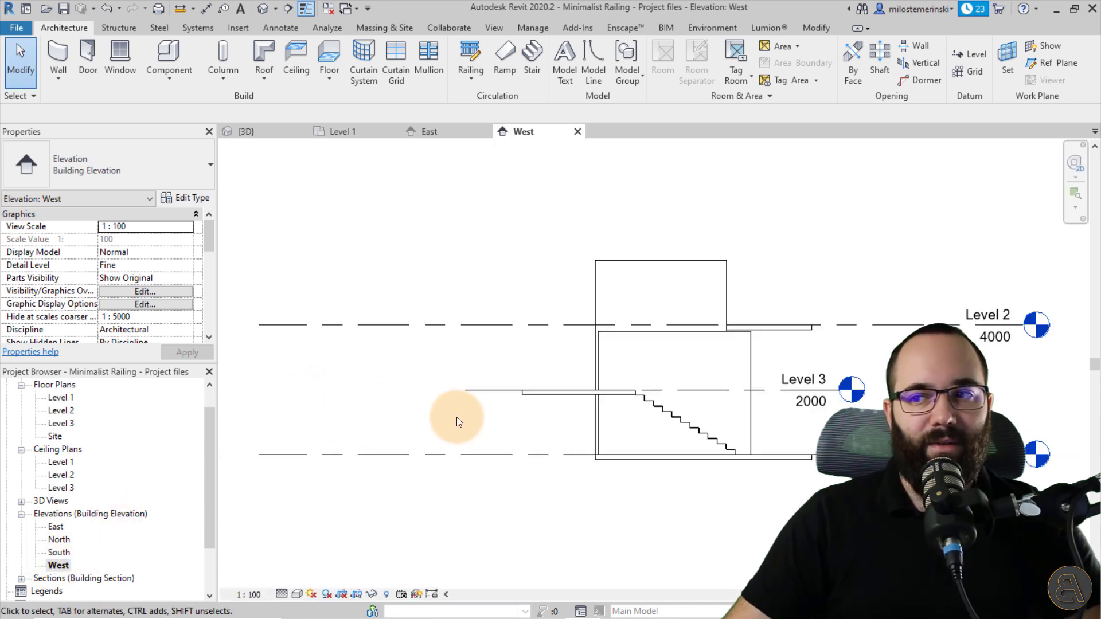
pyautogui.scroll(5, 527, 404)
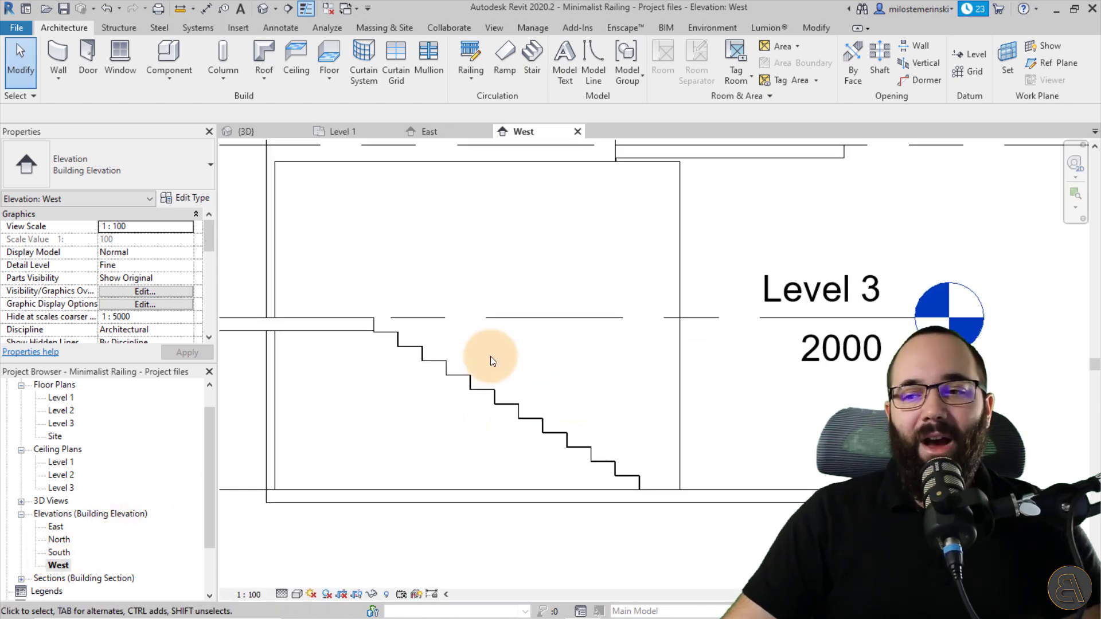
pyautogui.moveTo(499, 377); pyautogui.dragTo(503, 322, button='middle')
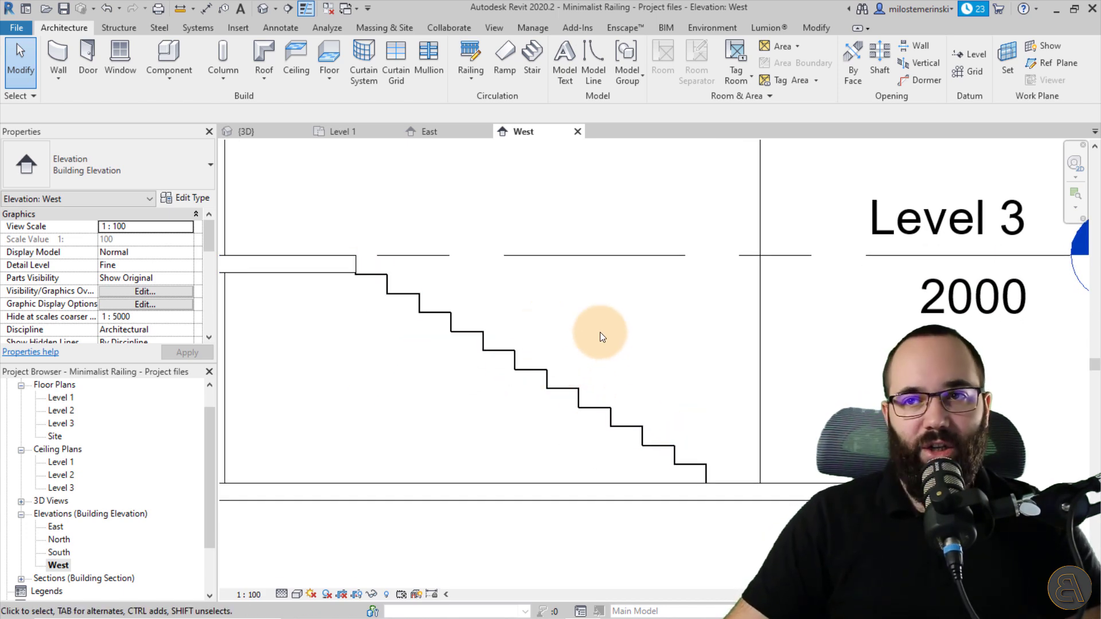
# Create an in-place model in the Railings category with the name "Railings 1".
pyautogui.click(177, 82)
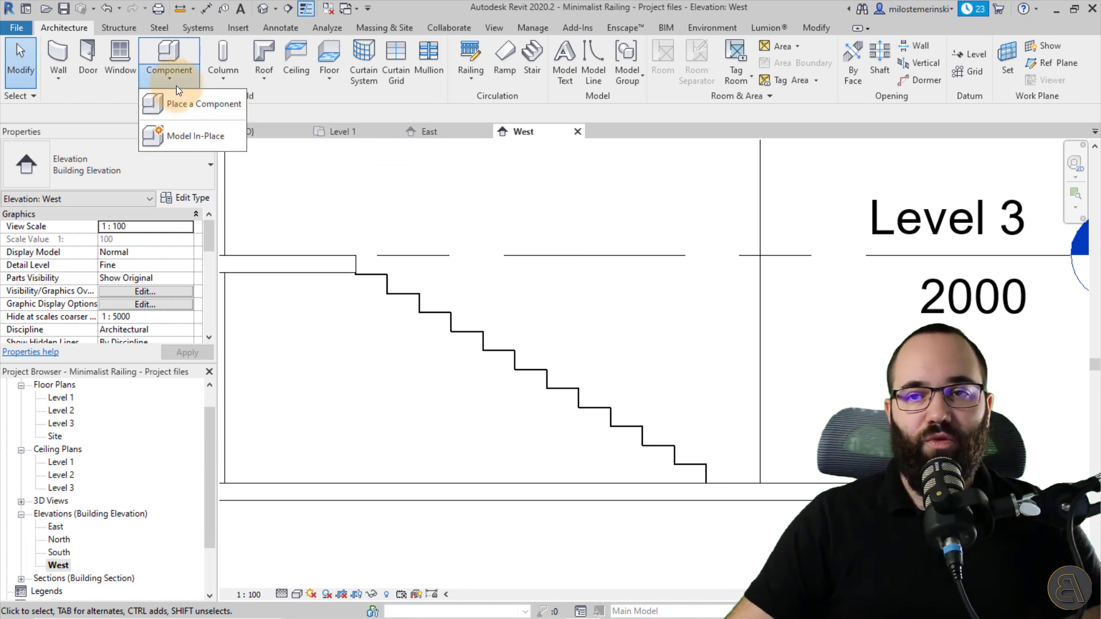
pyautogui.click(191, 146)
pyautogui.scroll(-2, 349, 202)
pyautogui.scroll(-4, 184, 256)
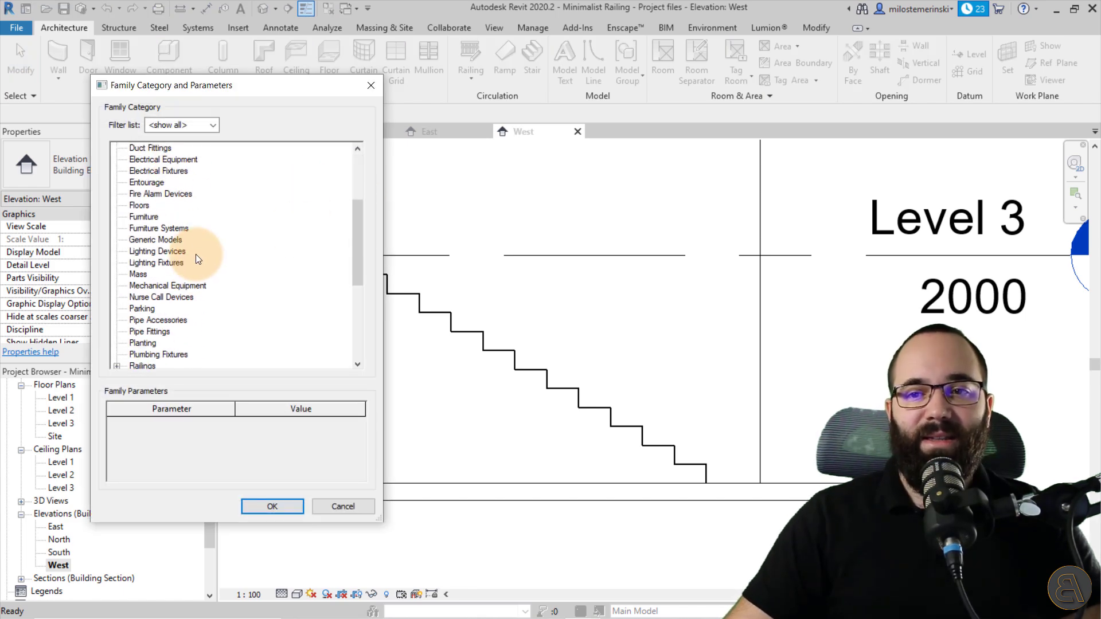
pyautogui.click(146, 286)
pyautogui.doubleClick(150, 288)
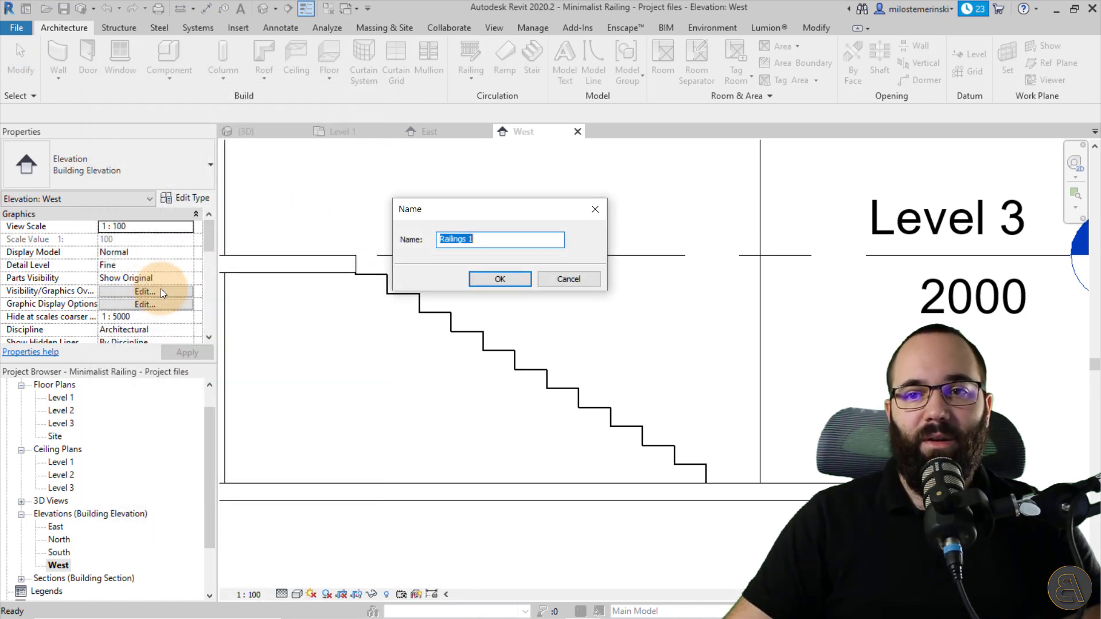
pyautogui.click(500, 280)
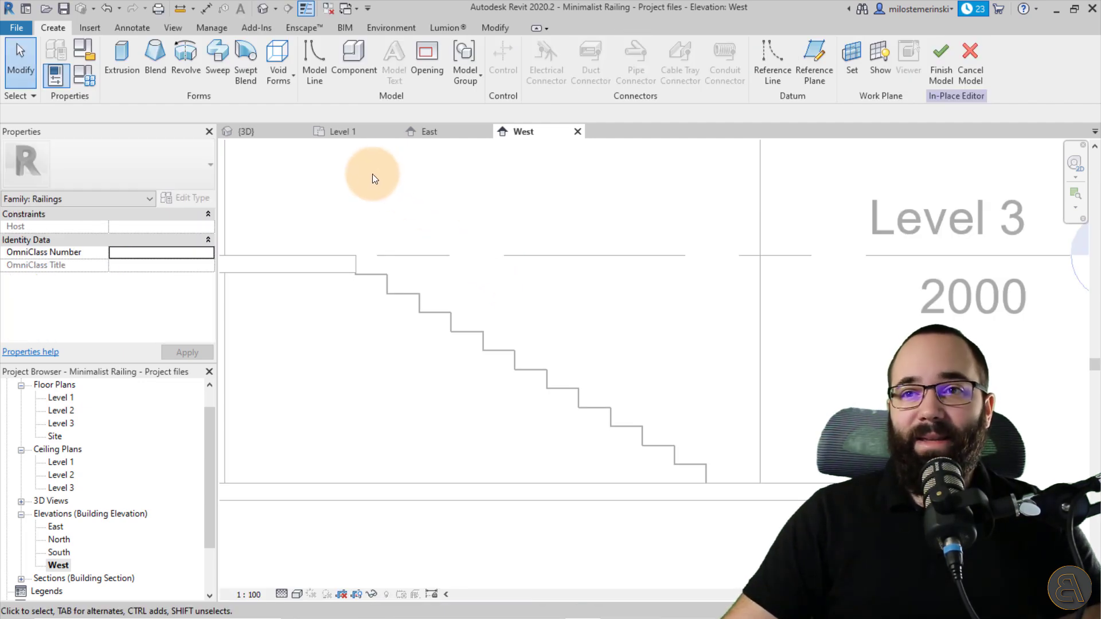
# Start a Sweep in the in-place railing model and set its work plane to the named reference plane "Railing 1".
pyautogui.click(225, 79)
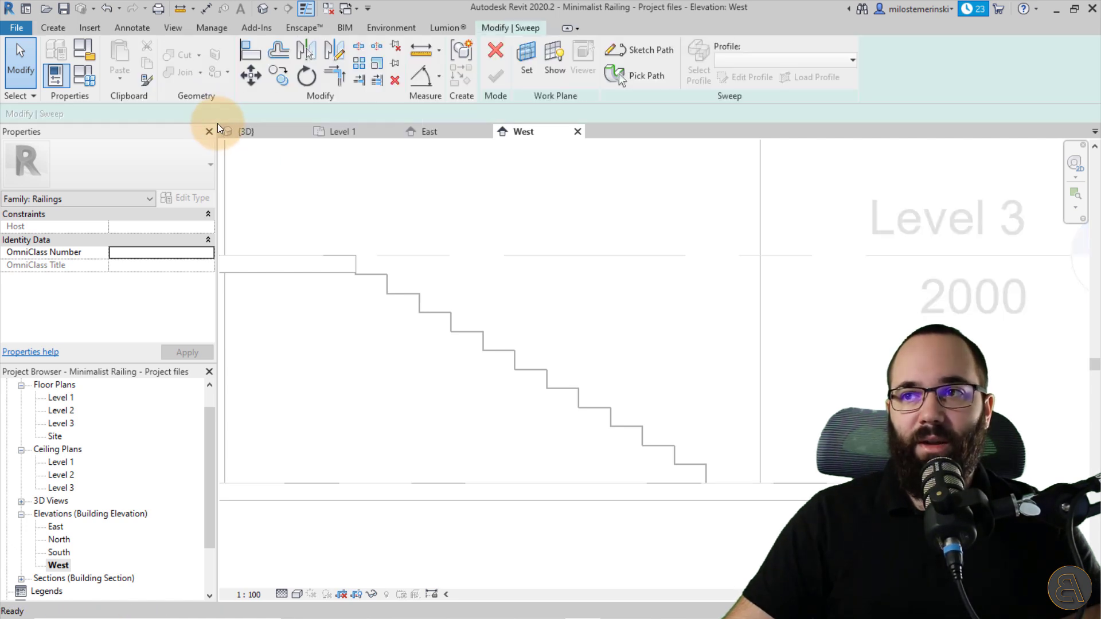
pyautogui.click(533, 74)
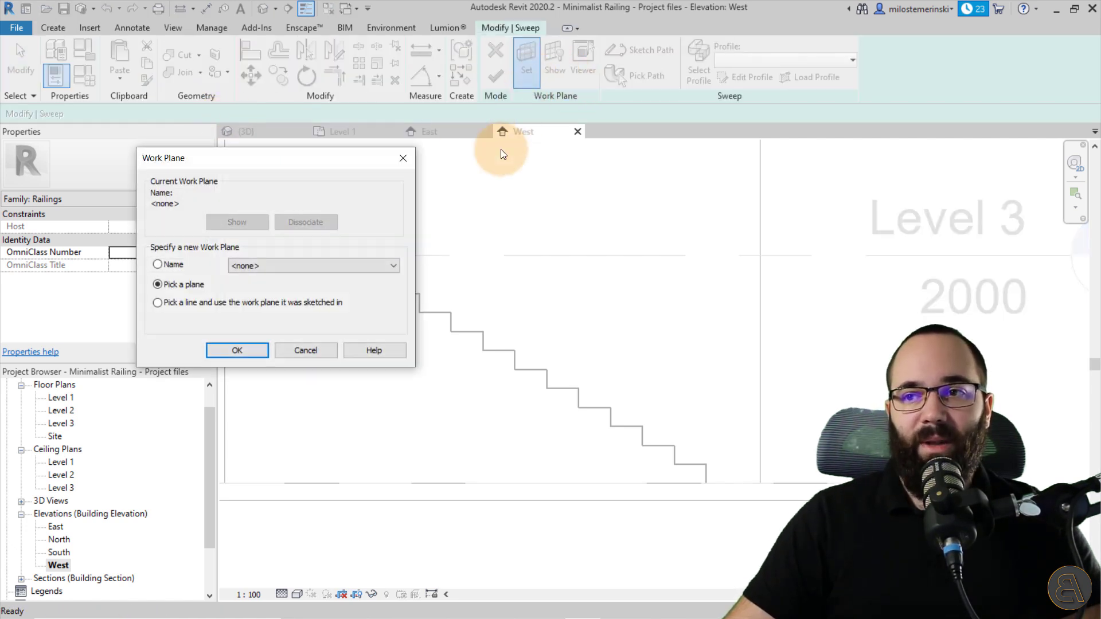
pyautogui.click(306, 264)
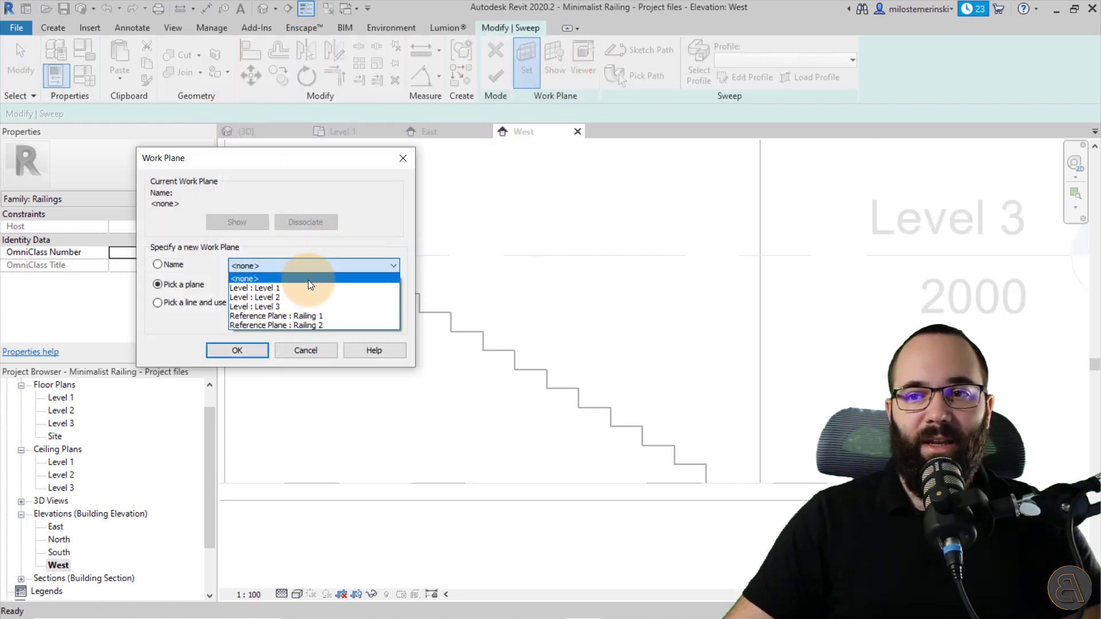
pyautogui.click(317, 317)
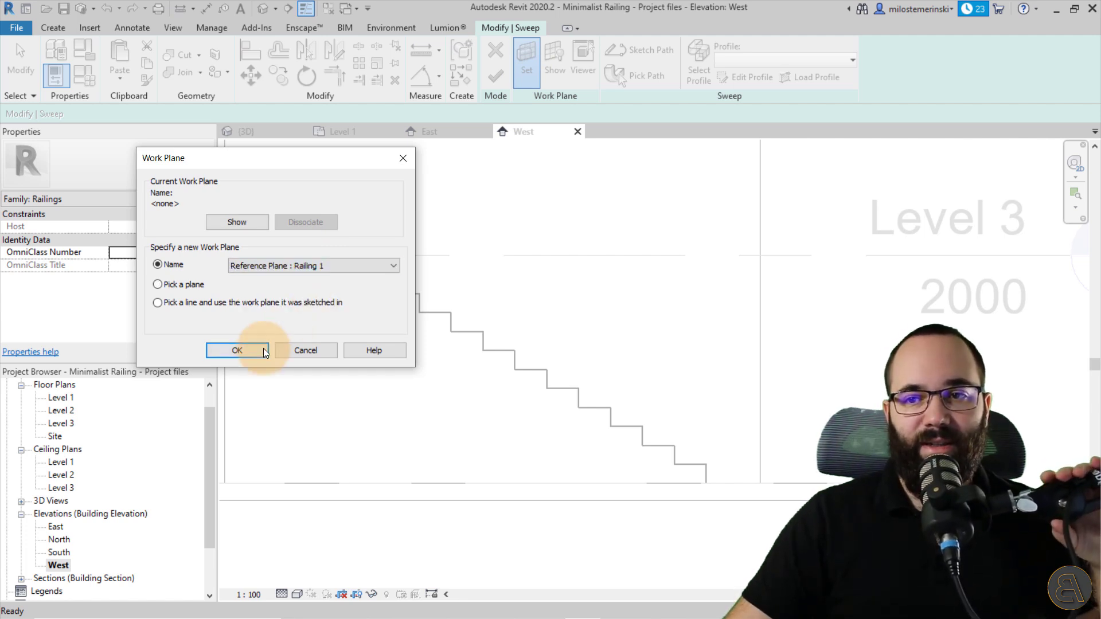
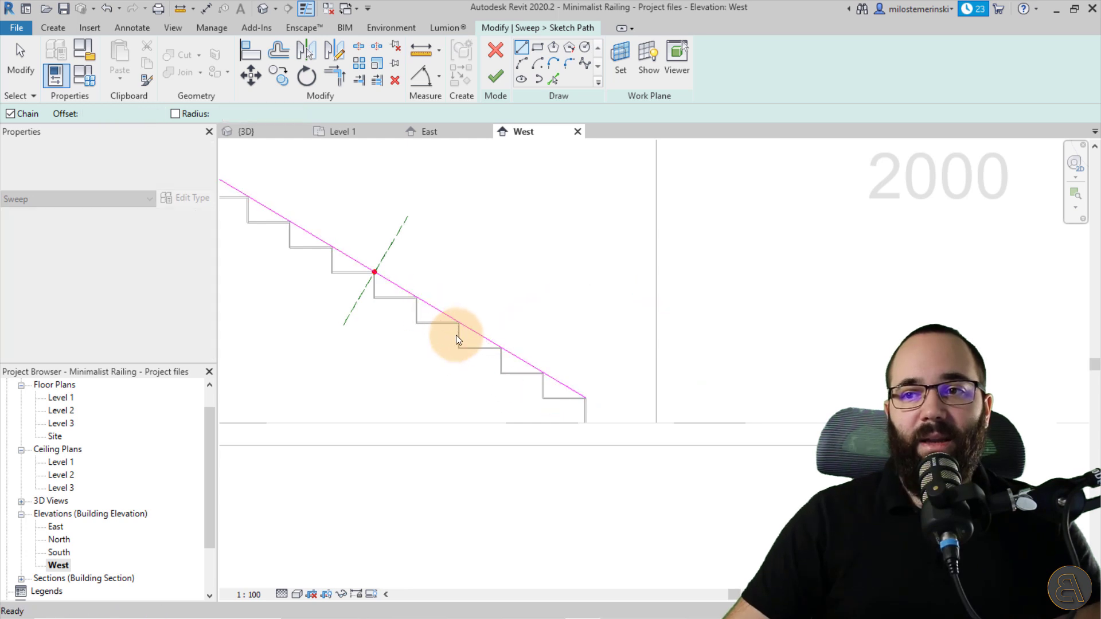
# Move the sloped sweep path line up from the stair nosings and measure its vertical height above a tread.
pyautogui.scroll(2, 453, 451)
pyautogui.moveTo(483, 409)
pyautogui.mouseDown()
pyautogui.moveTo(492, 362)
pyautogui.moveTo(510, 350)
pyautogui.moveTo(508, 313)
pyautogui.mouseUp()
pyautogui.click(418, 52)
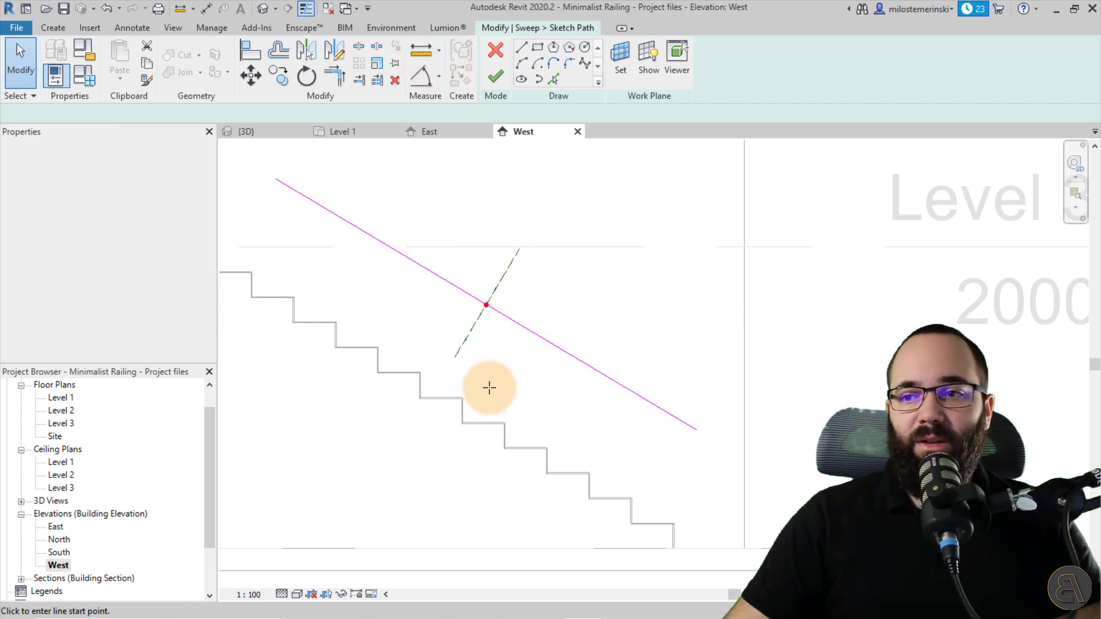
pyautogui.click(489, 421)
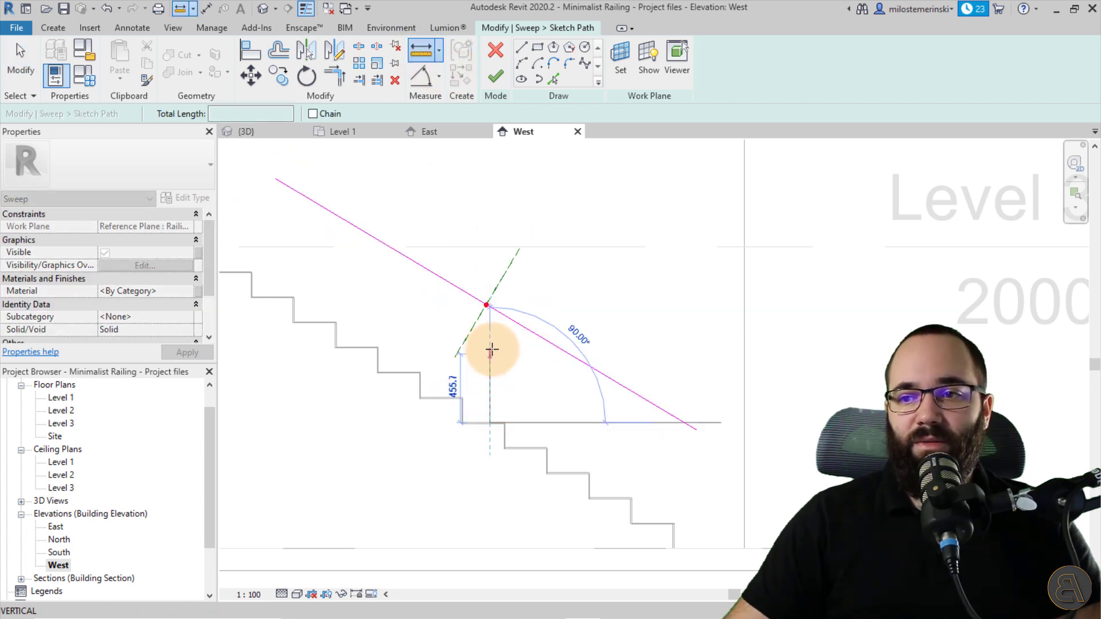
pyautogui.click(490, 308)
pyautogui.press('Escape')
pyautogui.press('Escape')
# Raise the sloped path line to about 900 mm above the tread, checking the height with a vertical measurement.
pyautogui.moveTo(496, 313); pyautogui.dragTo(499, 288)
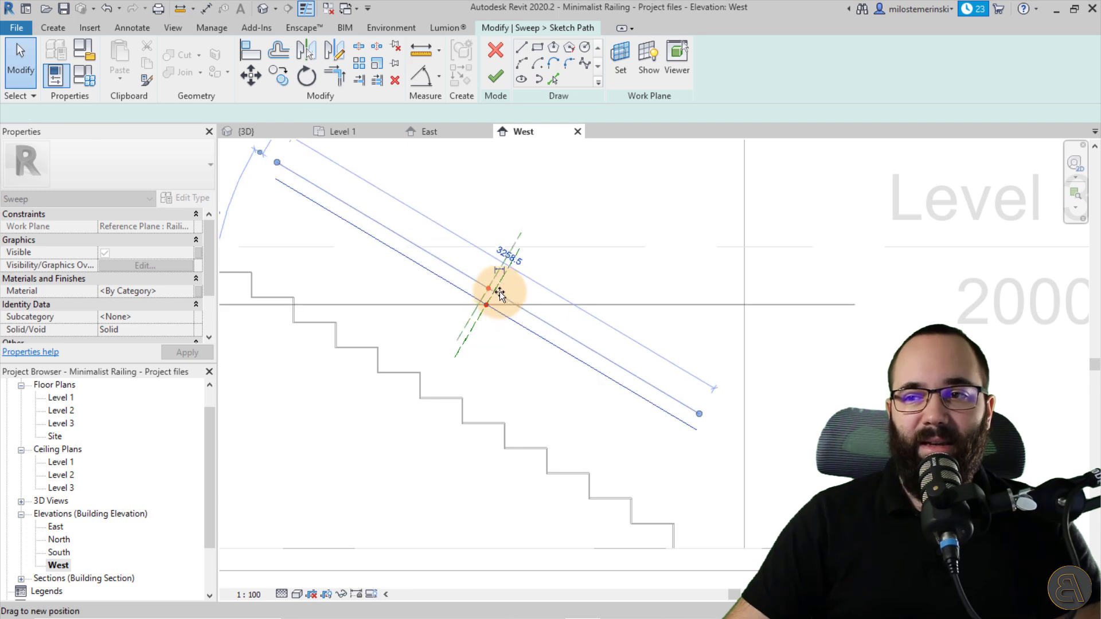
pyautogui.press('Return')
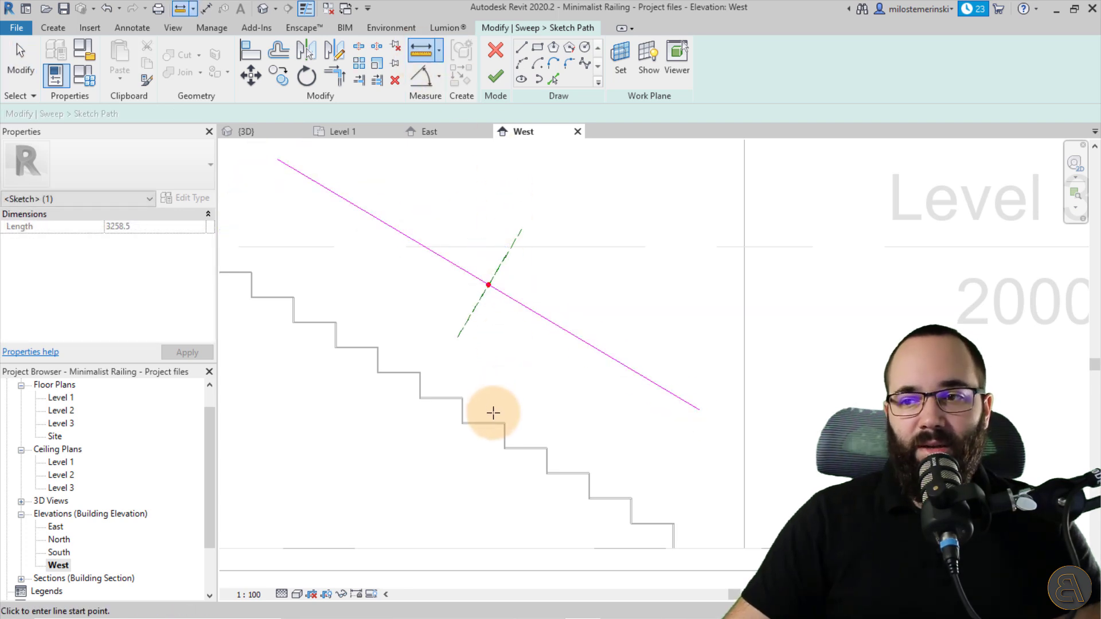
pyautogui.click(492, 423)
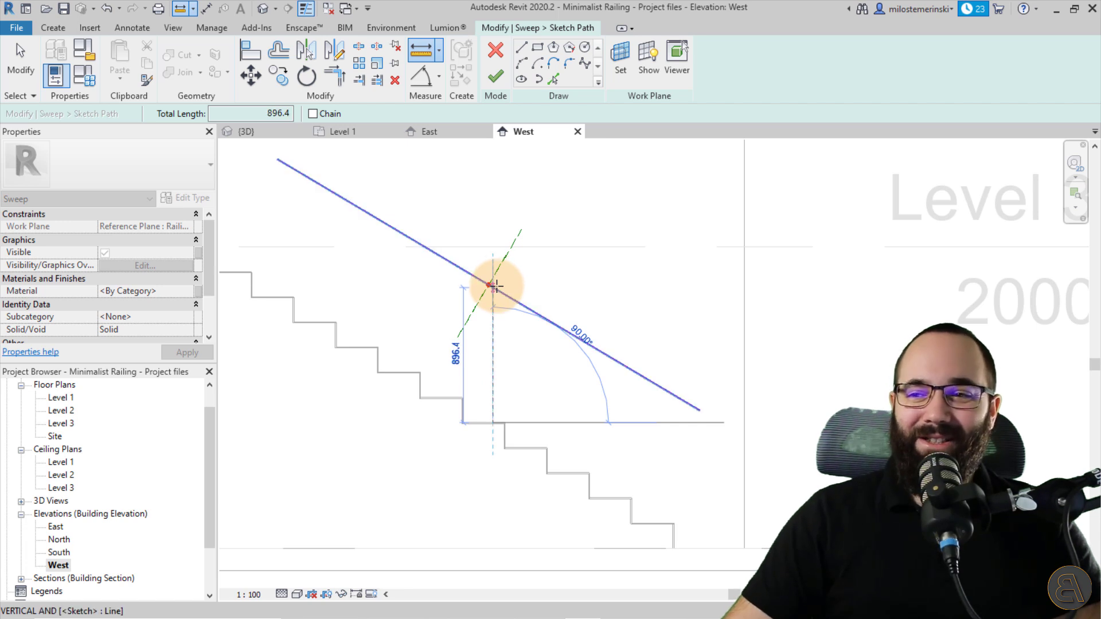
pyautogui.press('Escape')
pyautogui.press('Escape')
pyautogui.click(496, 291)
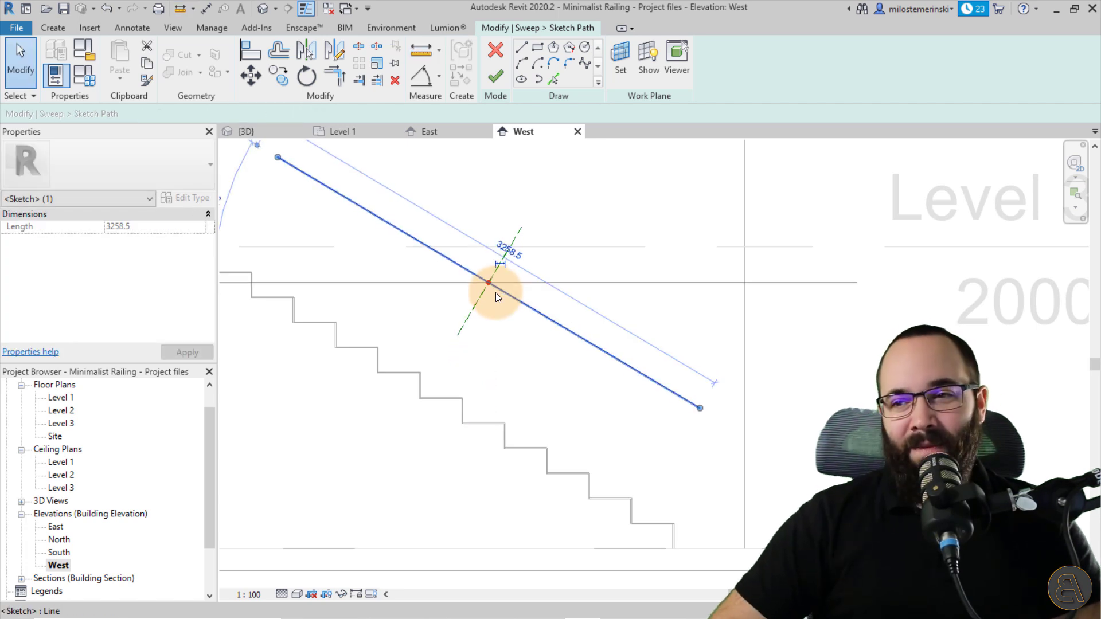
pyautogui.scroll(-2, 499, 390)
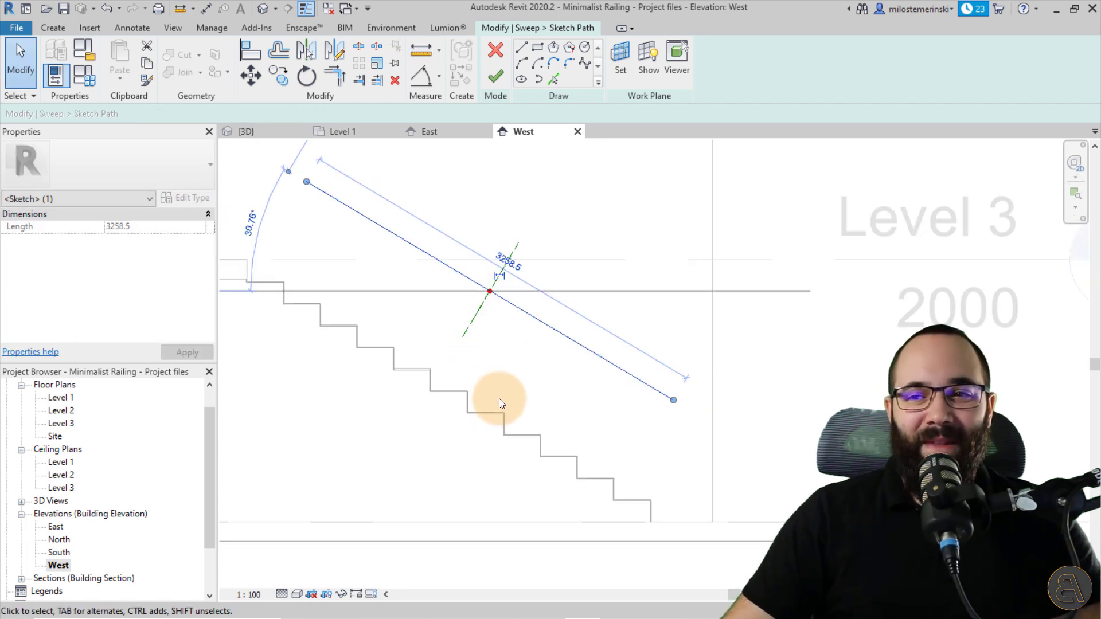
# Stretch the path line's upper end toward the landing and shorten its lower end to align vertically with the bottom riser.
pyautogui.click(521, 47)
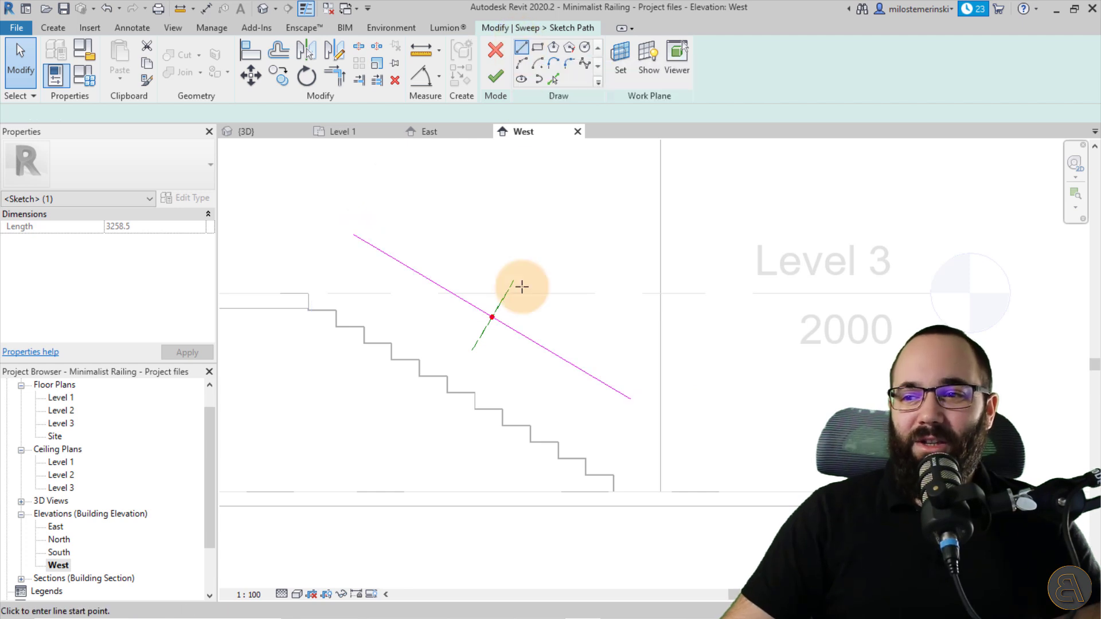
pyautogui.press('Escape')
pyautogui.press('Escape')
pyautogui.click(377, 248)
pyautogui.moveTo(356, 233)
pyautogui.mouseDown()
pyautogui.moveTo(319, 209)
pyautogui.moveTo(326, 219)
pyautogui.mouseUp()
pyautogui.moveTo(631, 400); pyautogui.dragTo(613, 389)
pyautogui.click(519, 51)
pyautogui.click(614, 475)
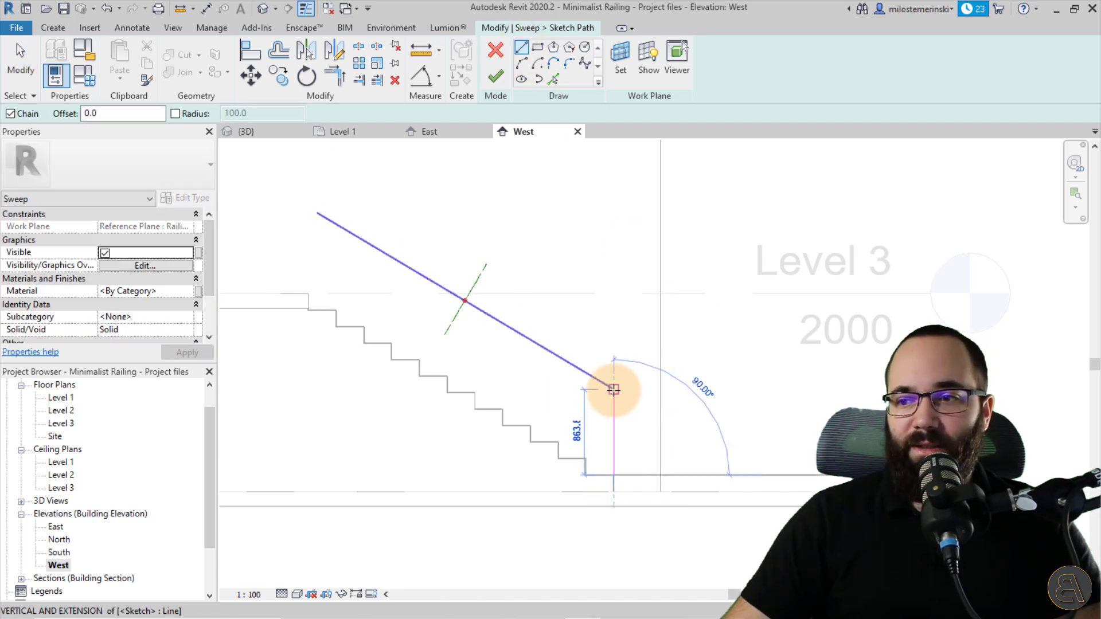
pyautogui.press('Escape')
pyautogui.press('Escape')
# Close the sweep path into a triangle with two lines meeting at a point just above the floor beneath the stair.
pyautogui.click(522, 47)
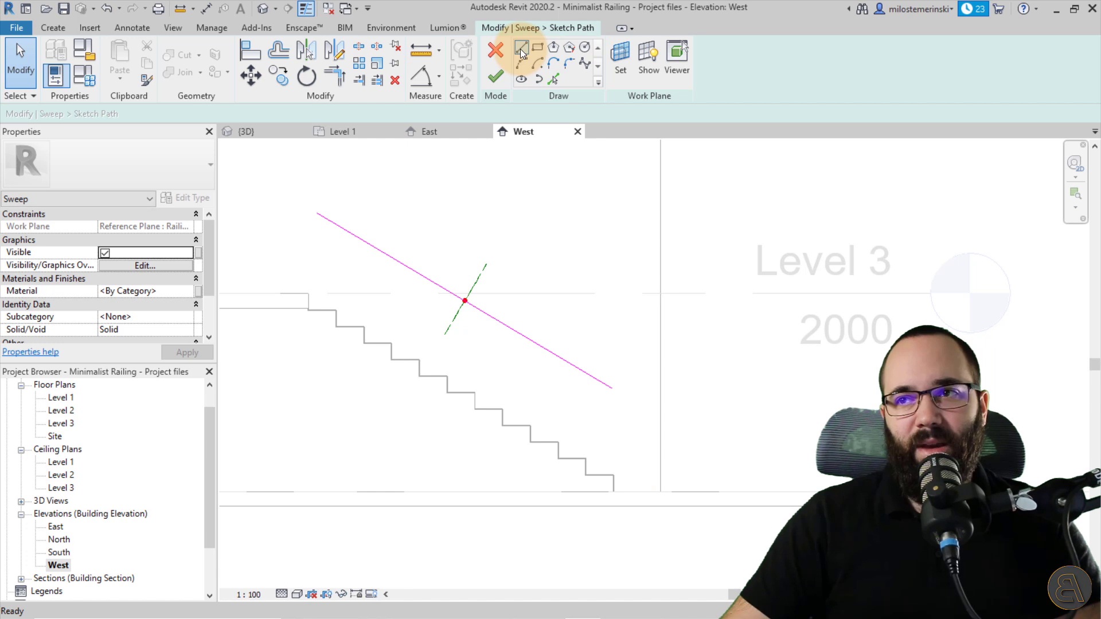
pyautogui.click(318, 213)
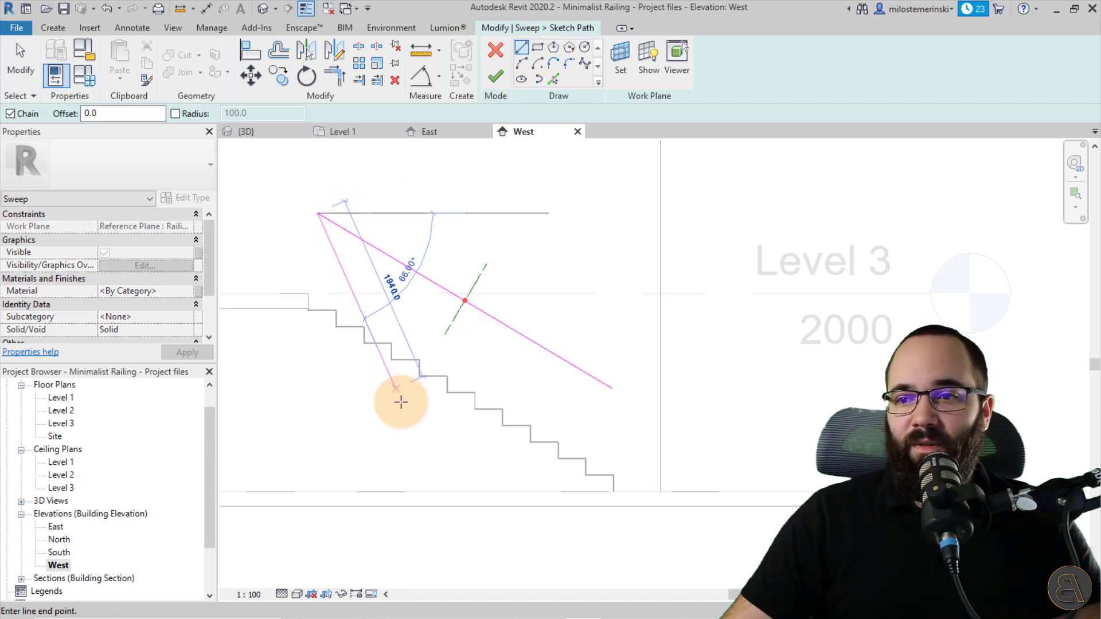
pyautogui.click(453, 483)
pyautogui.click(612, 389)
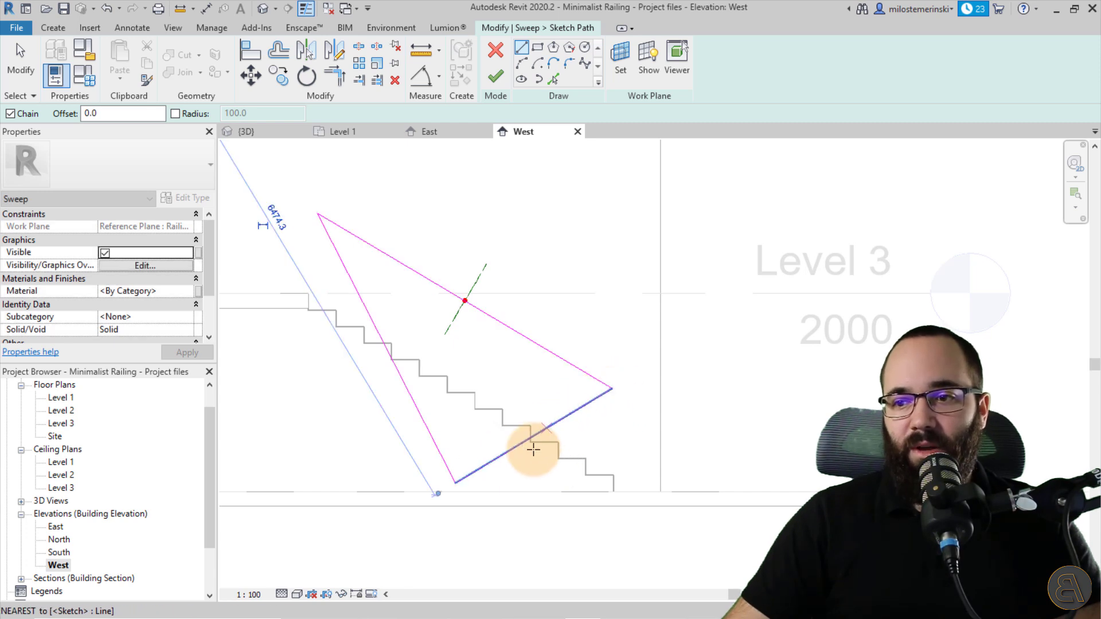
pyautogui.press('Escape')
pyautogui.press('Escape')
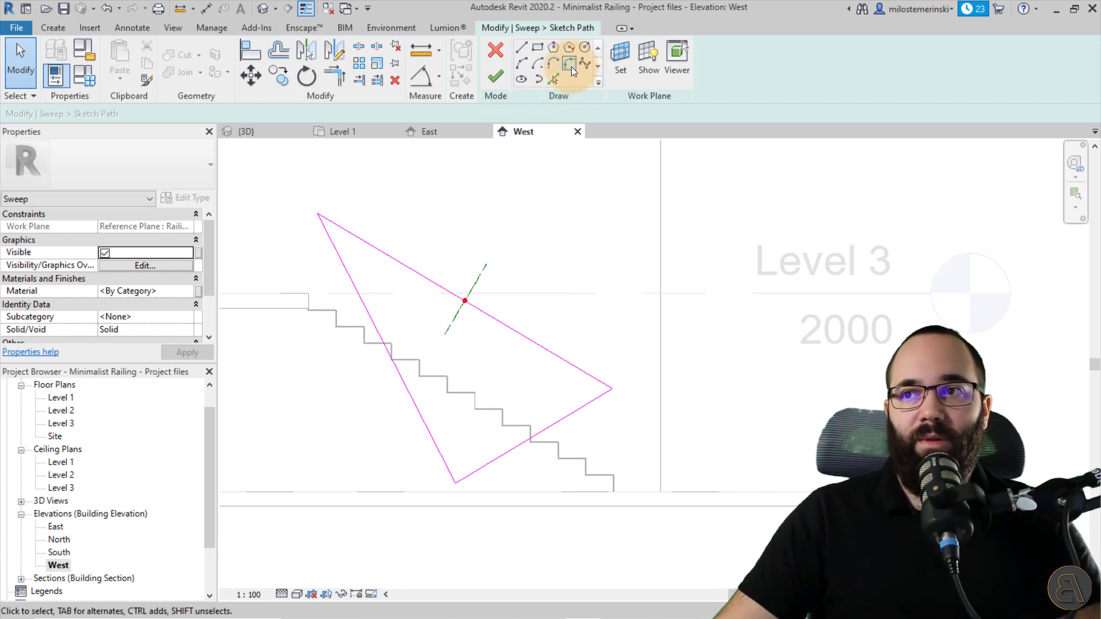
# Round all three corners of the triangular path with fillet arcs of a fixed 100 mm radius.
pyautogui.click(569, 64)
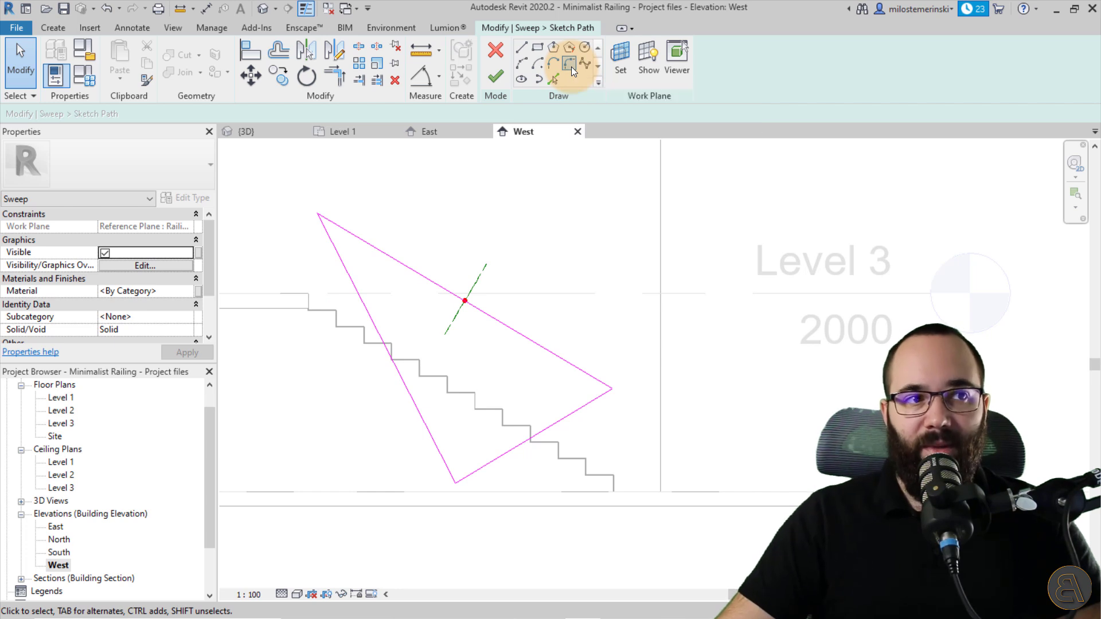
pyautogui.click(53, 114)
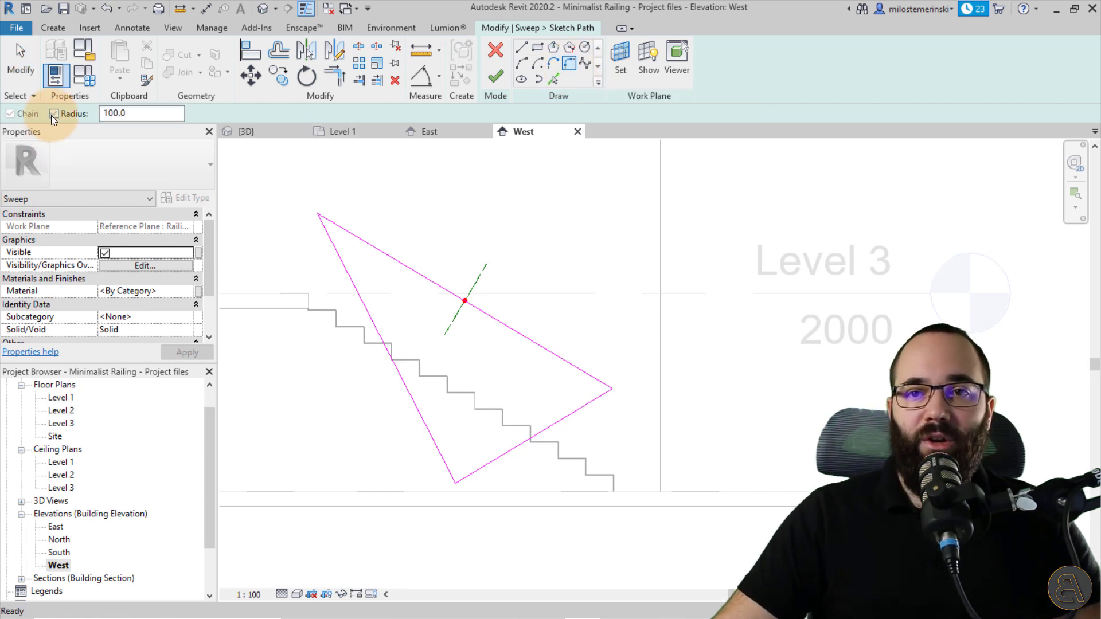
pyautogui.click(335, 248)
pyautogui.click(349, 236)
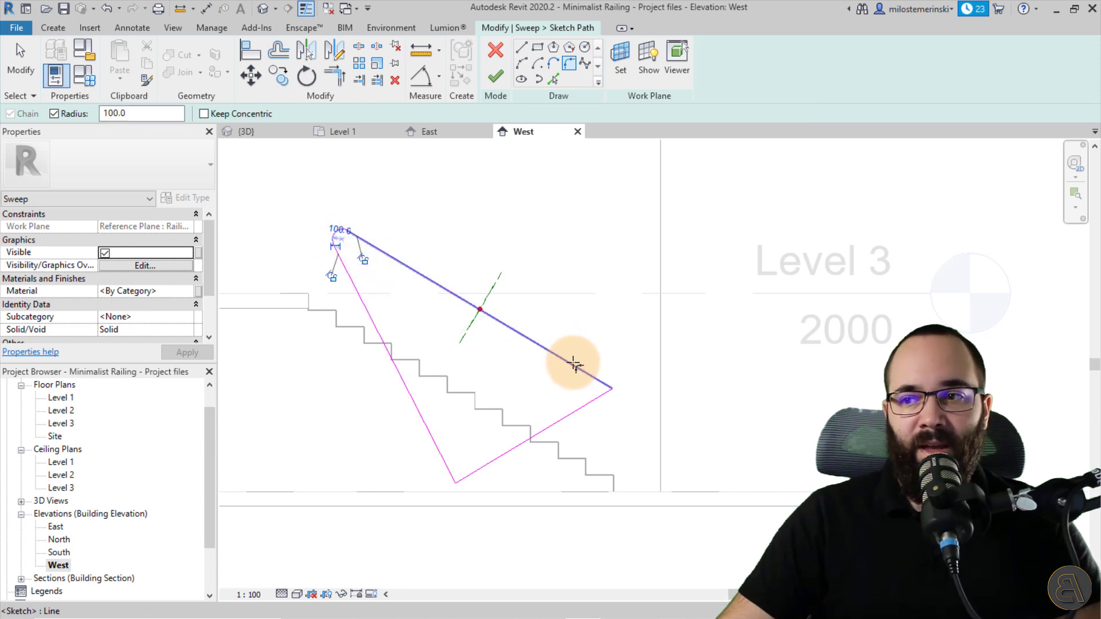
pyautogui.click(600, 404)
pyautogui.click(583, 372)
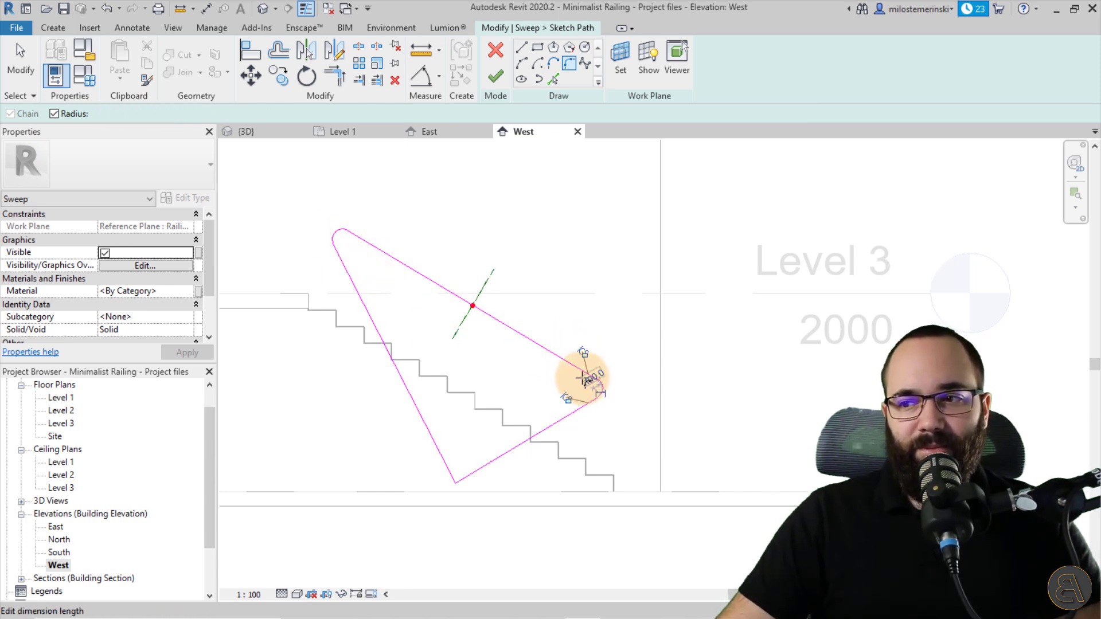
pyautogui.click(491, 461)
pyautogui.click(442, 464)
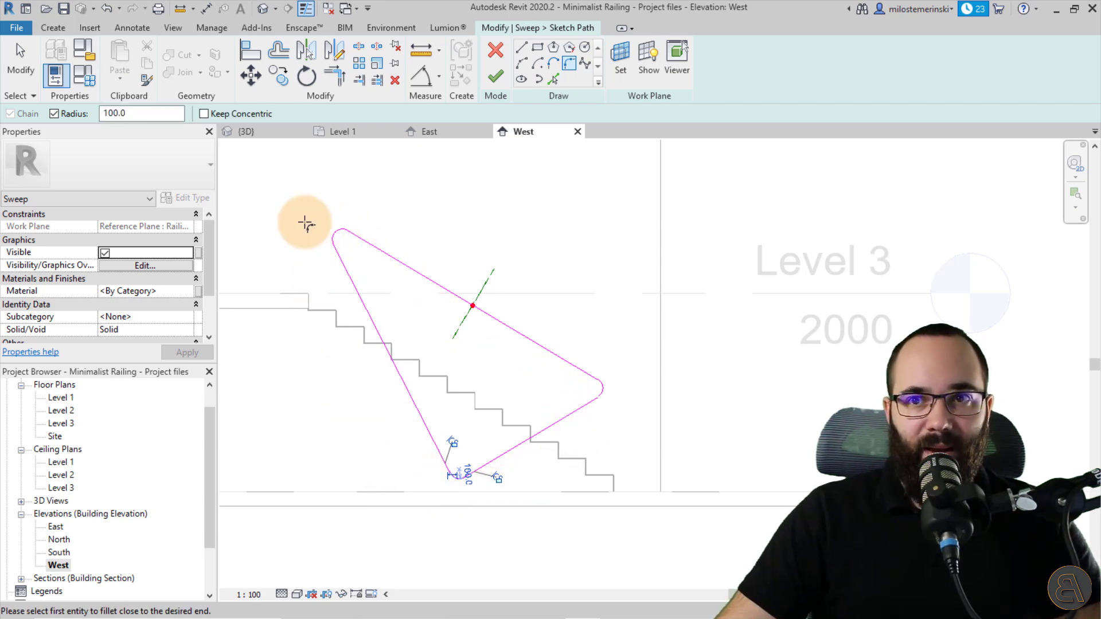
# Check the rounded triangular path in the 3D view and finish the path sketch.
pyautogui.click(273, 132)
pyautogui.keyDown('shift'); pyautogui.moveTo(465, 335); pyautogui.dragTo(437, 291, button='middle'); pyautogui.keyUp('shift')
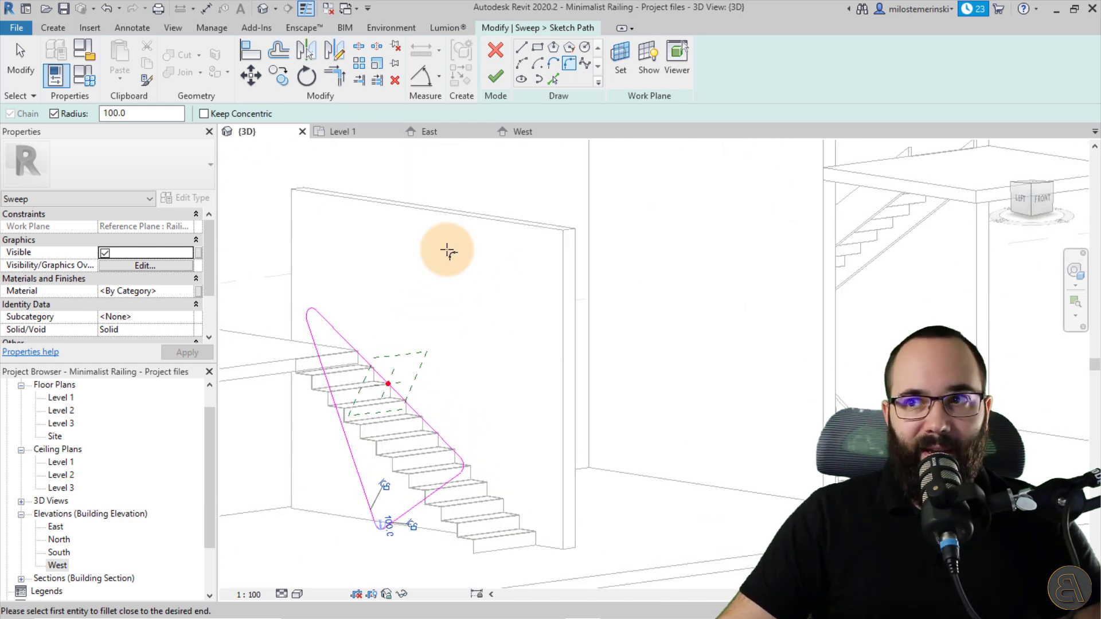
pyautogui.click(491, 85)
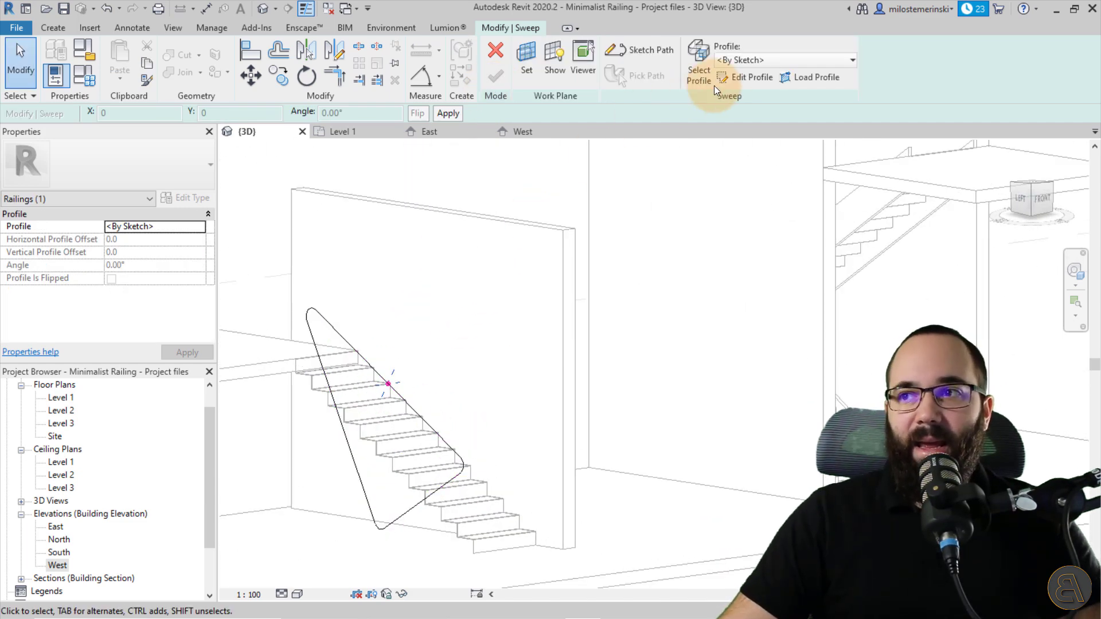
# Sketch a 20 mm radius circle as the sweep profile, centred on the path, and finish the profile and the sweep.
pyautogui.click(758, 81)
pyautogui.moveTo(474, 351)
pyautogui.keyDown('shift'); pyautogui.mouseDown(button='middle')
pyautogui.moveTo(468, 295)
pyautogui.moveTo(399, 376)
pyautogui.mouseUp(button='middle'); pyautogui.keyUp('shift')
pyautogui.scroll(8, 400, 376)
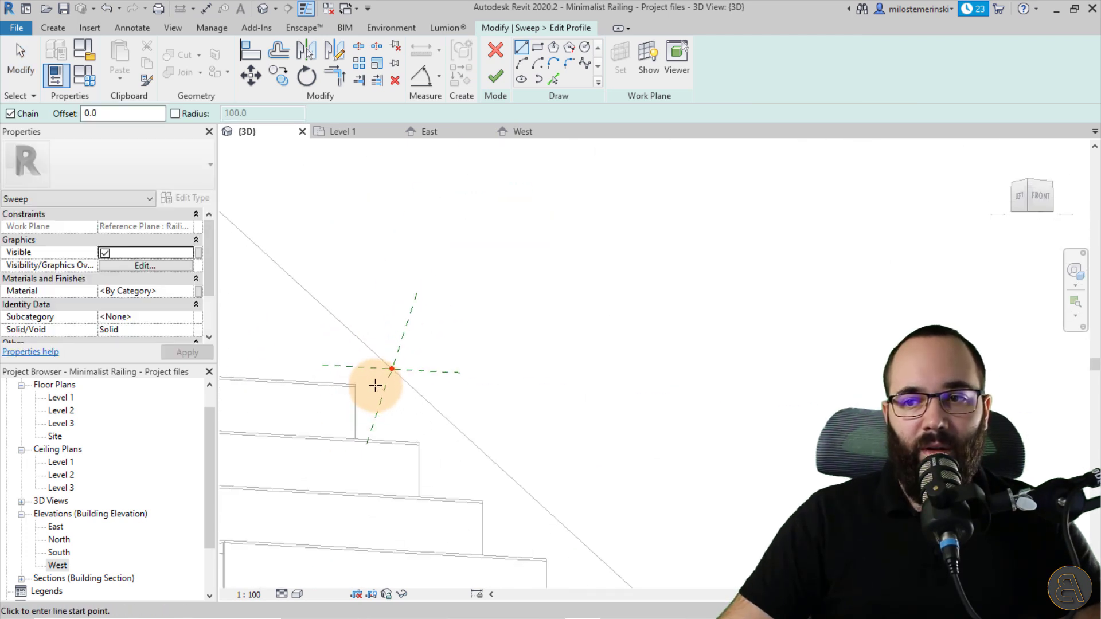
pyautogui.scroll(3, 364, 367)
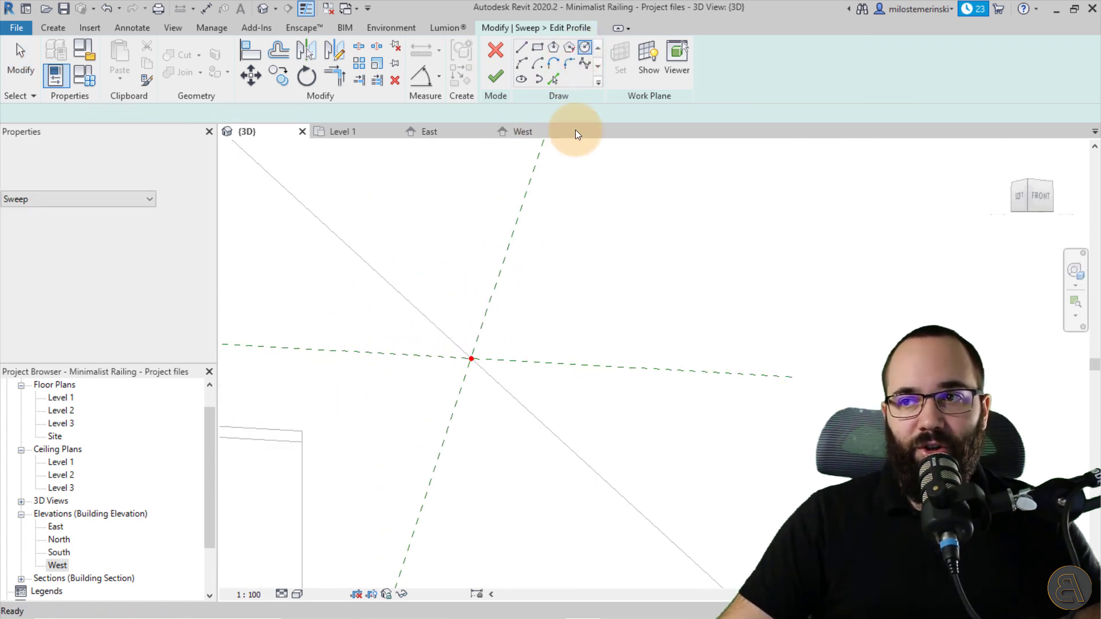
pyautogui.click(472, 359)
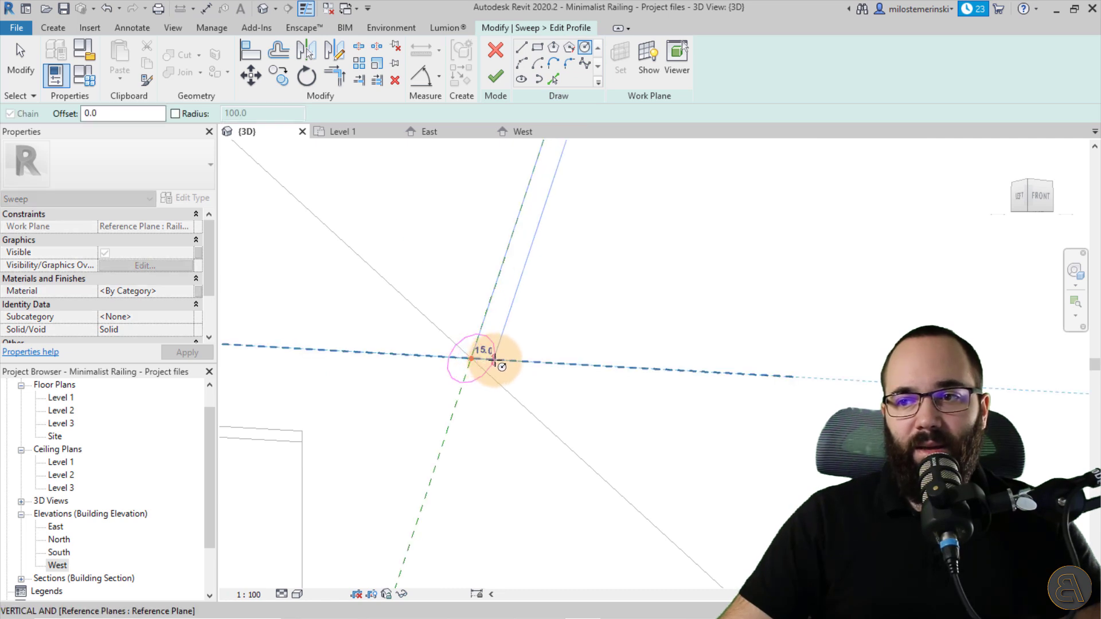
pyautogui.click(502, 359)
pyautogui.scroll(-5, 459, 338)
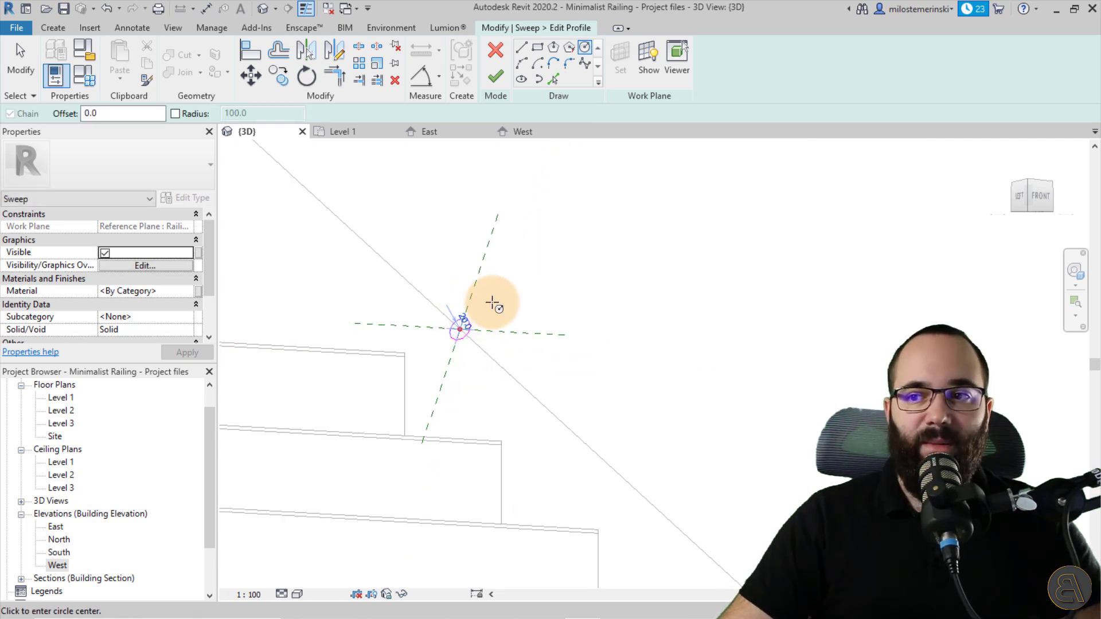
pyautogui.click(503, 84)
pyautogui.click(501, 82)
pyautogui.keyDown('shift'); pyautogui.moveTo(516, 260); pyautogui.dragTo(708, 303, button='middle'); pyautogui.keyUp('shift')
pyautogui.keyDown('shift'); pyautogui.moveTo(550, 386); pyautogui.dragTo(483, 425, button='middle'); pyautogui.keyUp('shift')
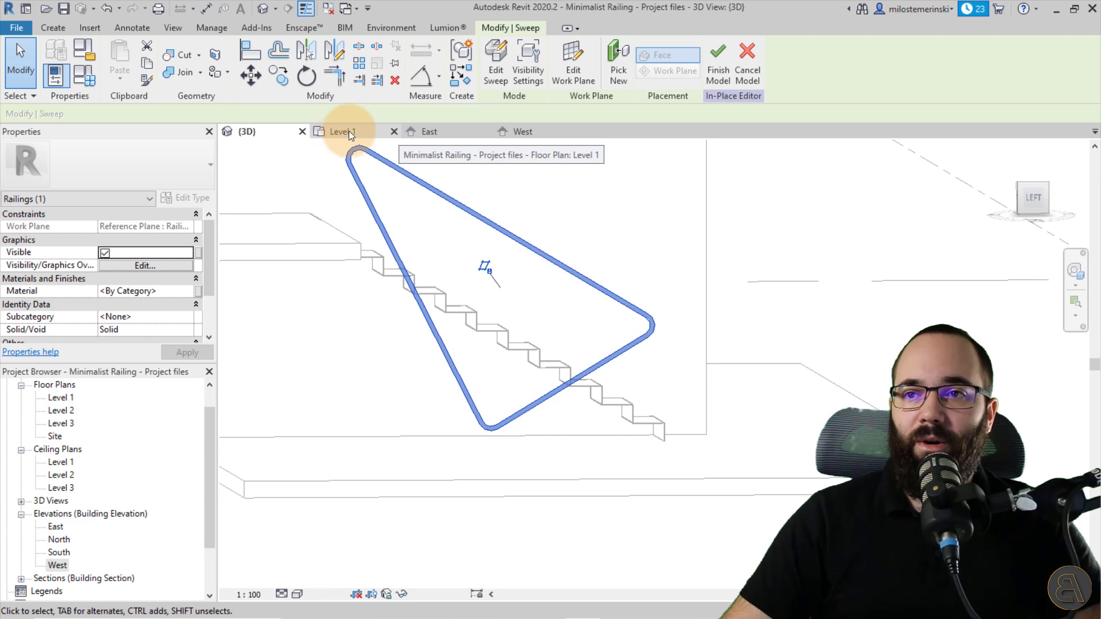
# Return to the West elevation and close the East elevation view.
pyautogui.click(449, 133)
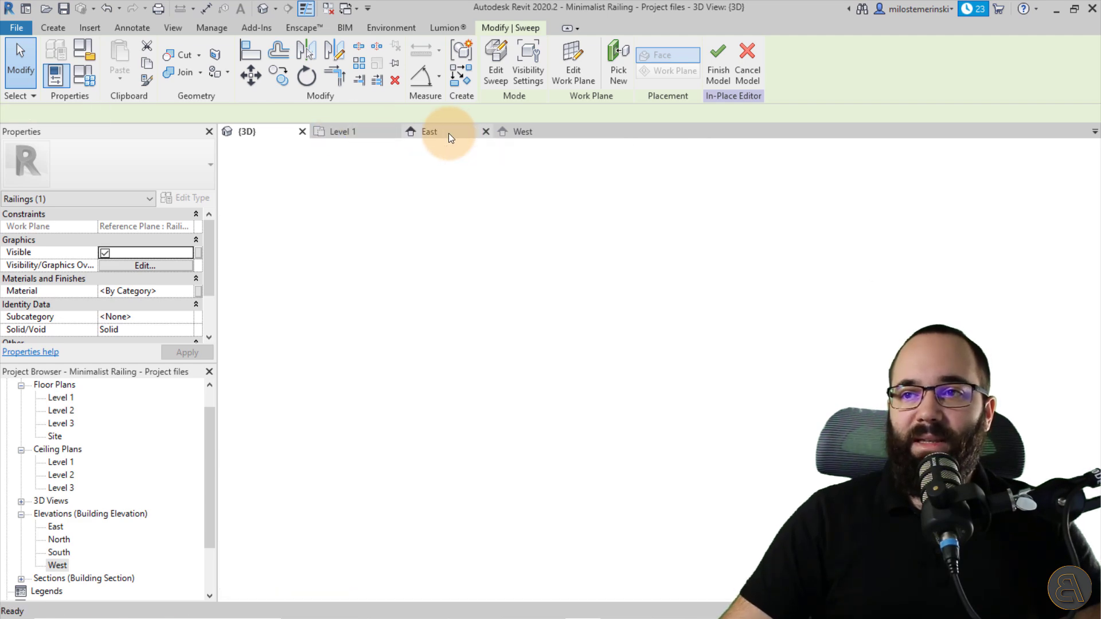
pyautogui.click(529, 133)
pyautogui.click(487, 133)
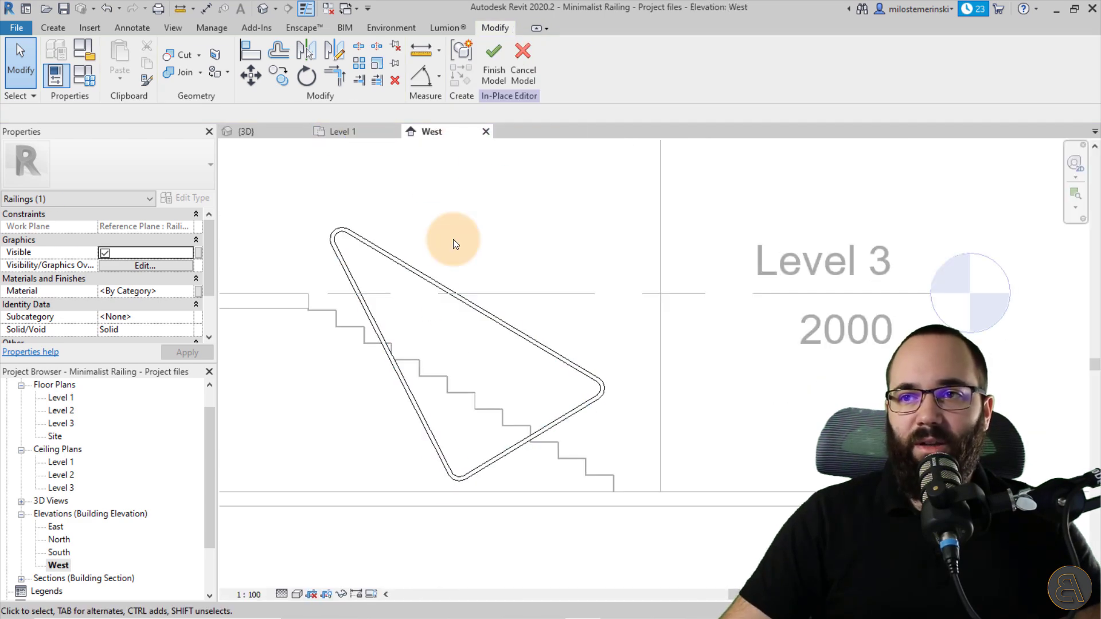
# Start an extrusion in the in-place railing with reference plane Railing 1 as its work plane.
pyautogui.scroll(5, 467, 457)
pyautogui.press('Escape')
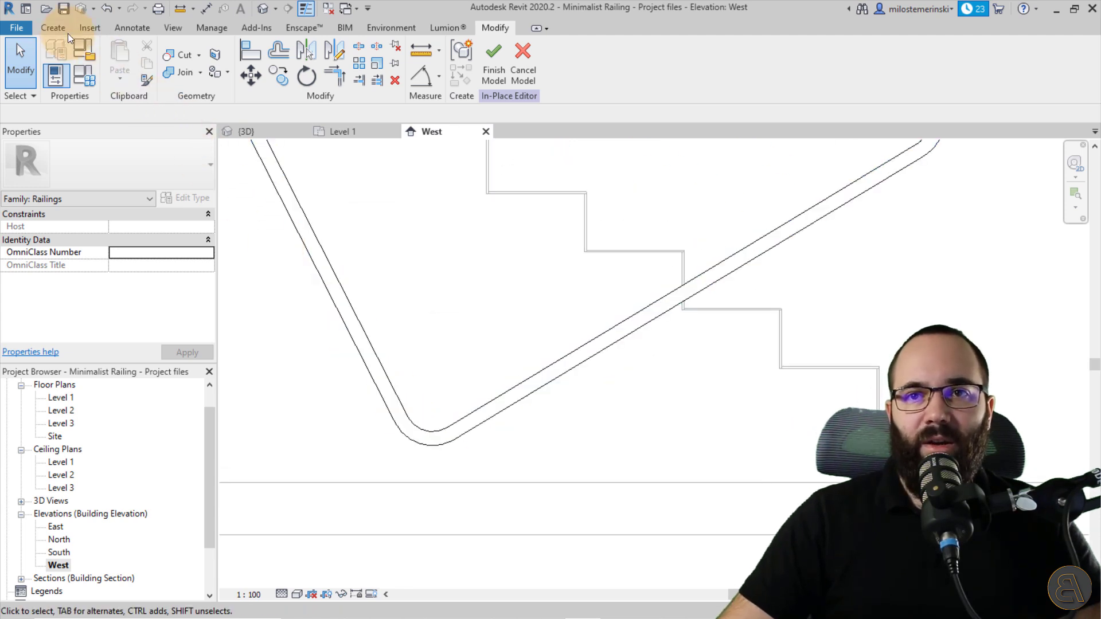
pyautogui.click(44, 27)
pyautogui.click(119, 81)
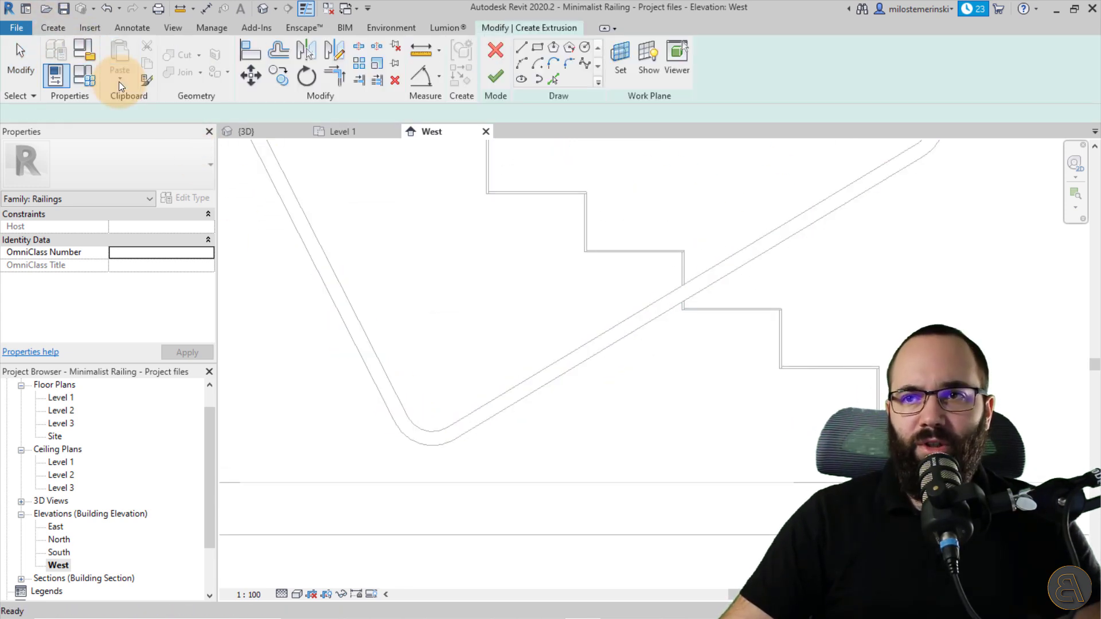
pyautogui.click(621, 80)
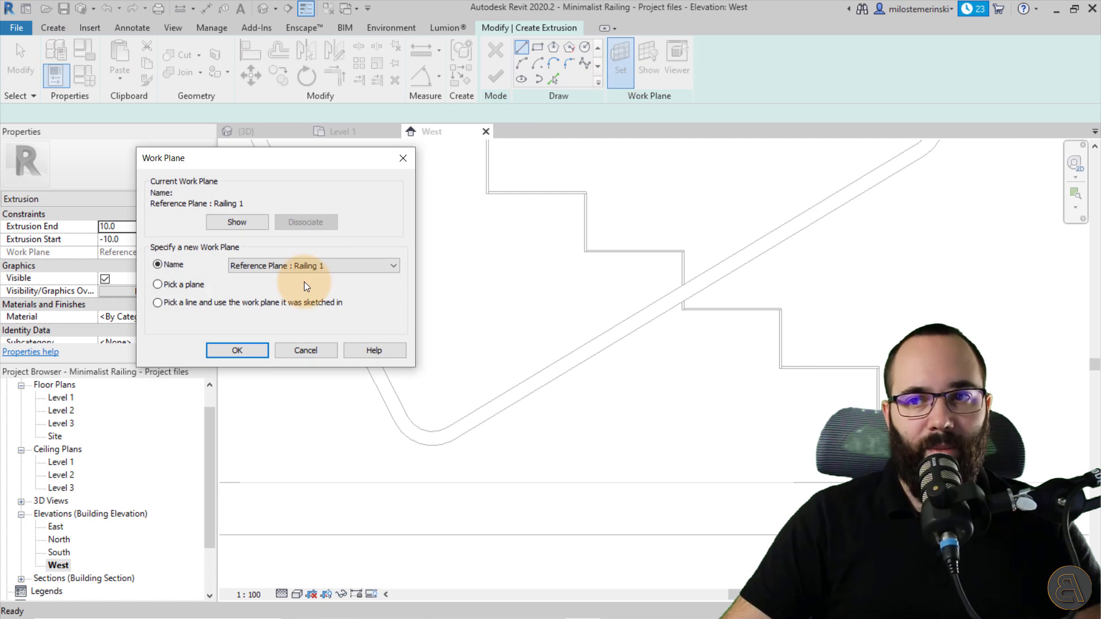
pyautogui.click(253, 352)
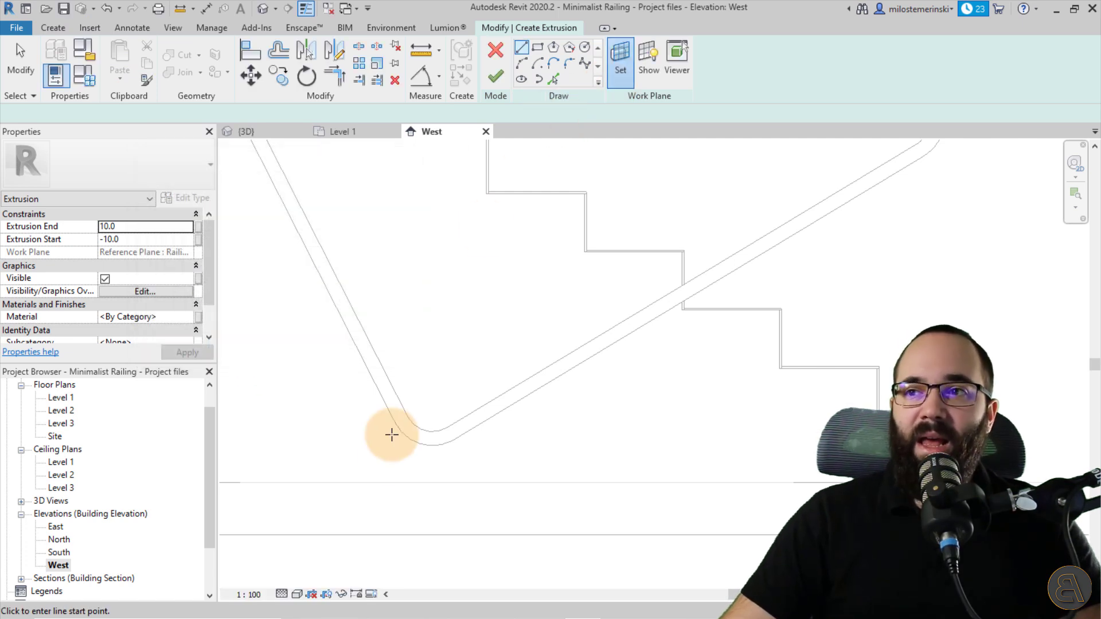
# Sketch a tapered foot outline from the floor line up into the railing's lowest rounded corner, with one slanted side about 170 mm long.
pyautogui.scroll(2, 414, 467)
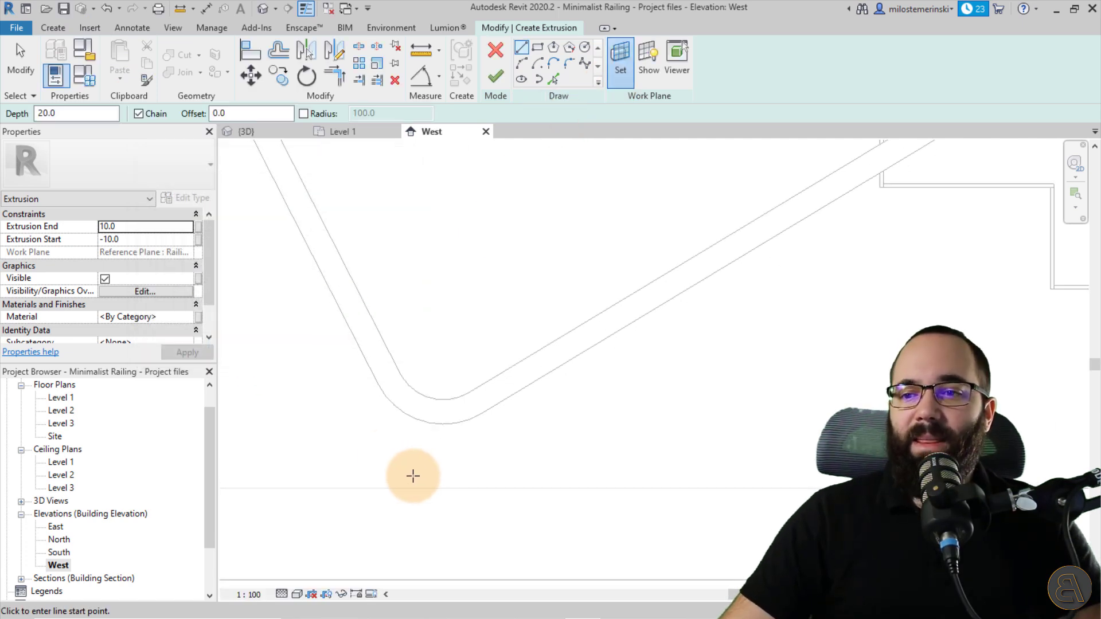
pyautogui.click(364, 488)
pyautogui.click(472, 488)
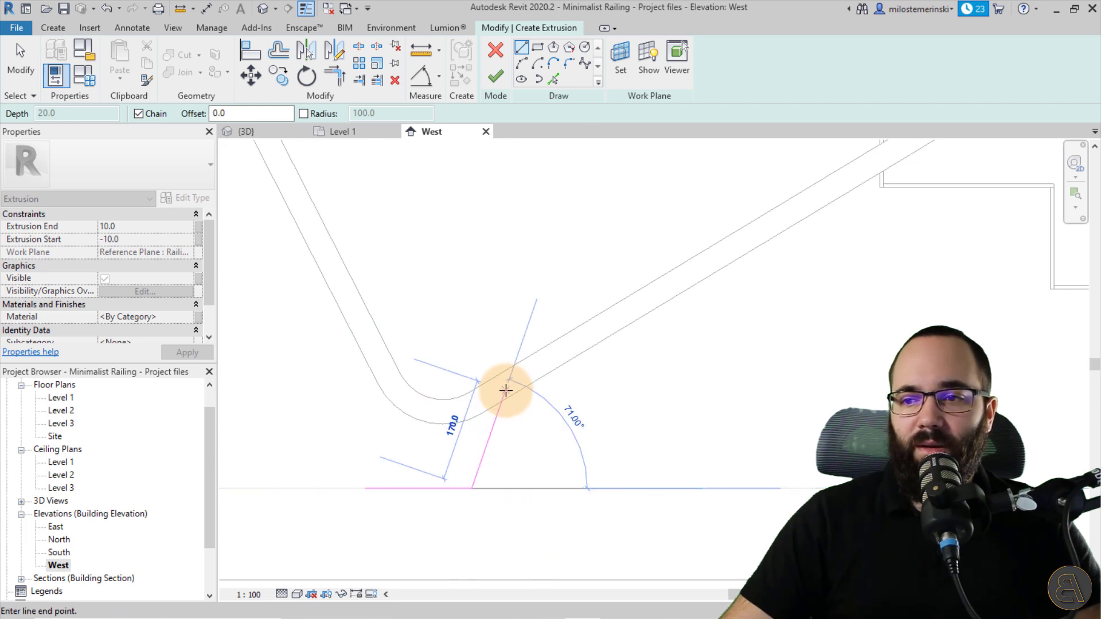
pyautogui.click(504, 391)
pyautogui.click(422, 404)
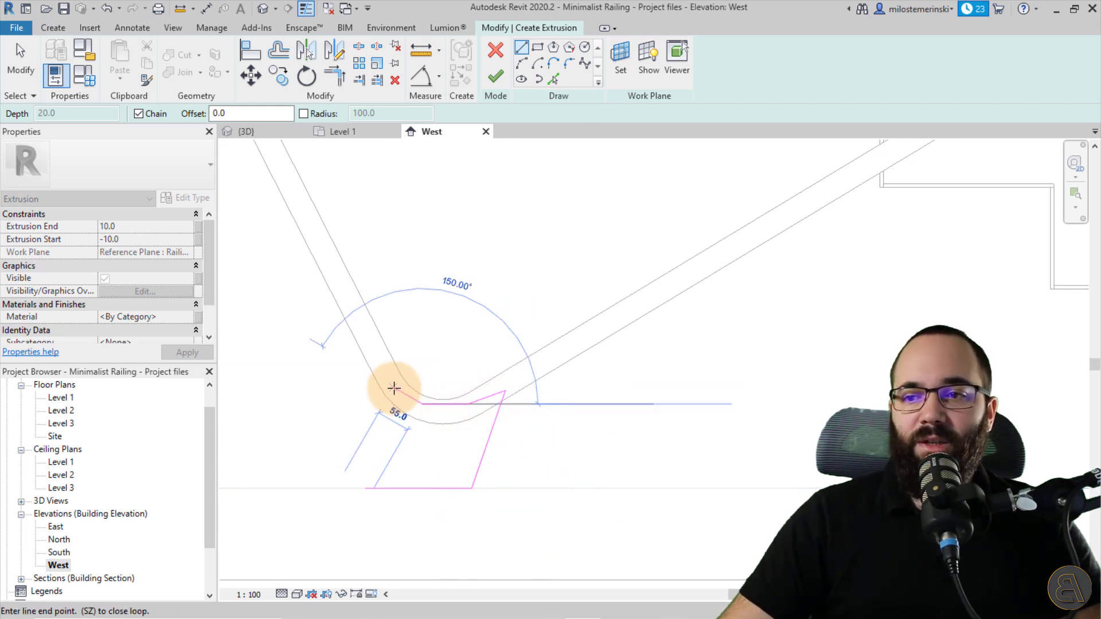
pyautogui.click(385, 379)
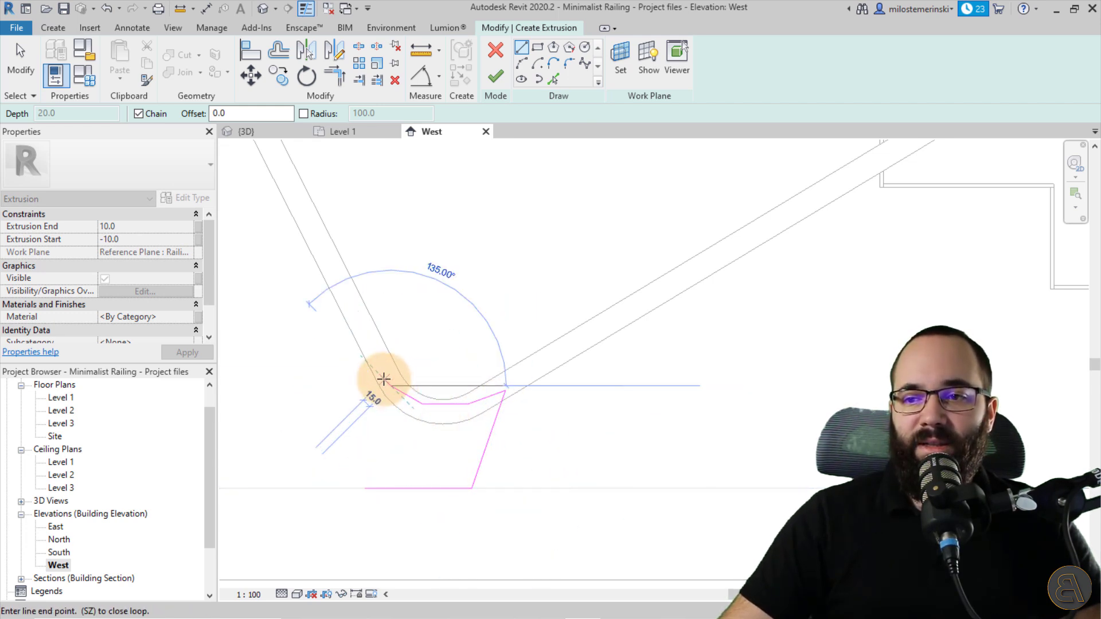
pyautogui.click(402, 489)
pyautogui.press('Escape')
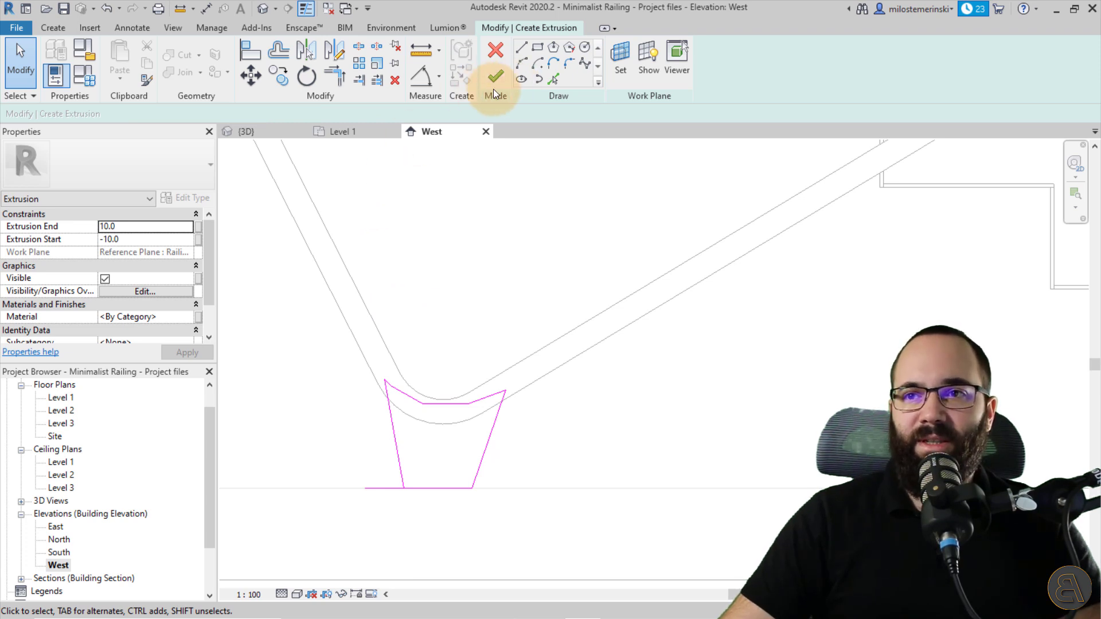
# Trim the foot outline's overshooting base line to its slanted side and finish the extrusion sketch.
pyautogui.click(336, 78)
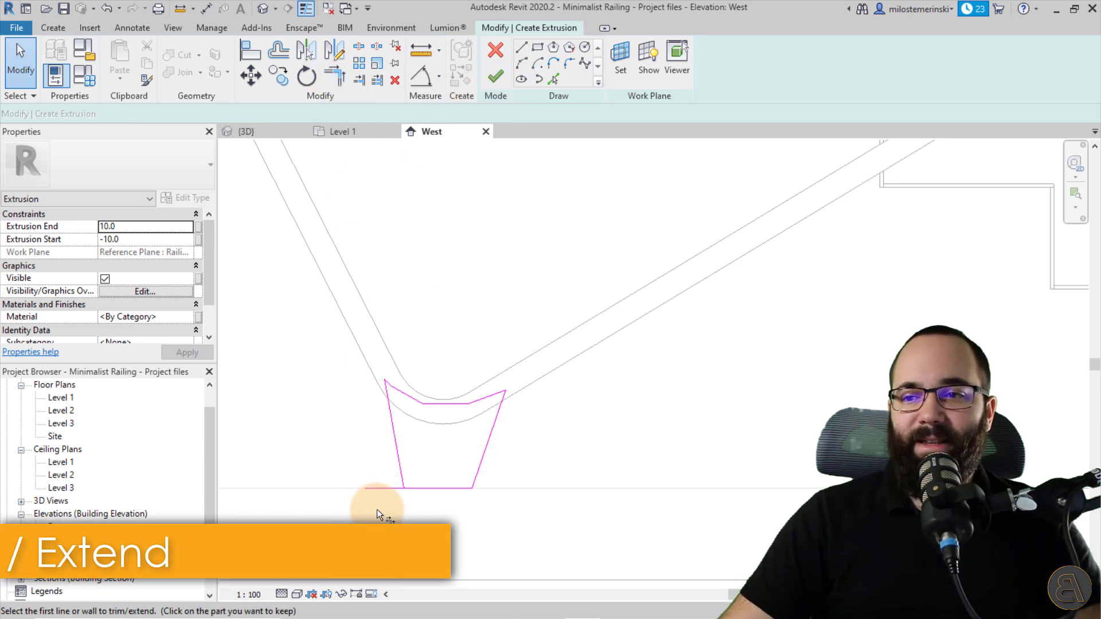
pyautogui.click(408, 479)
pyautogui.click(418, 489)
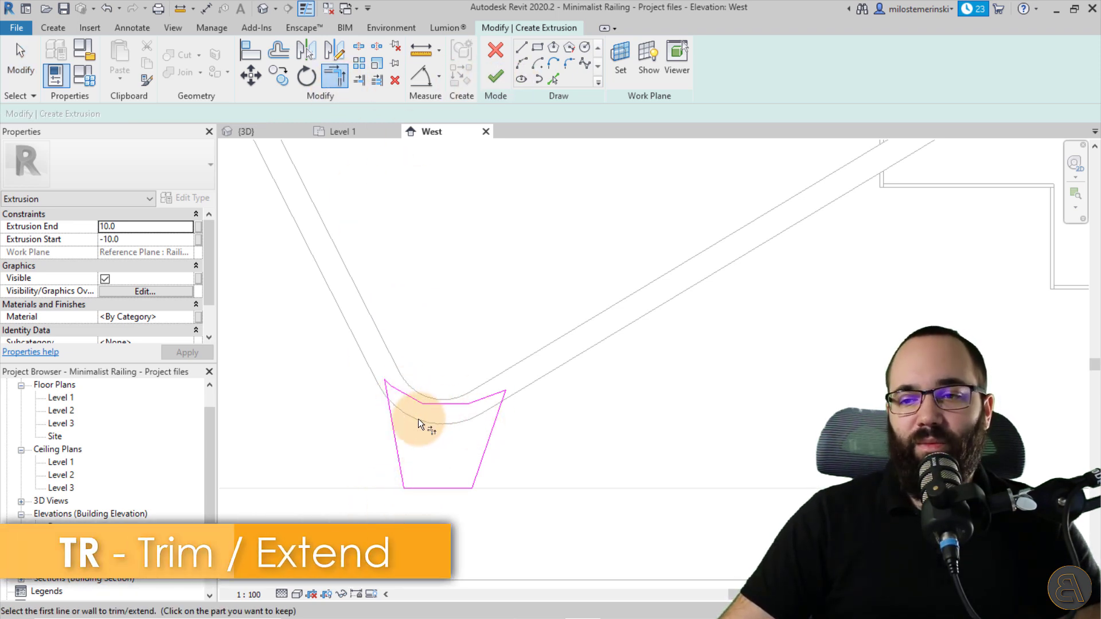
pyautogui.press('Escape')
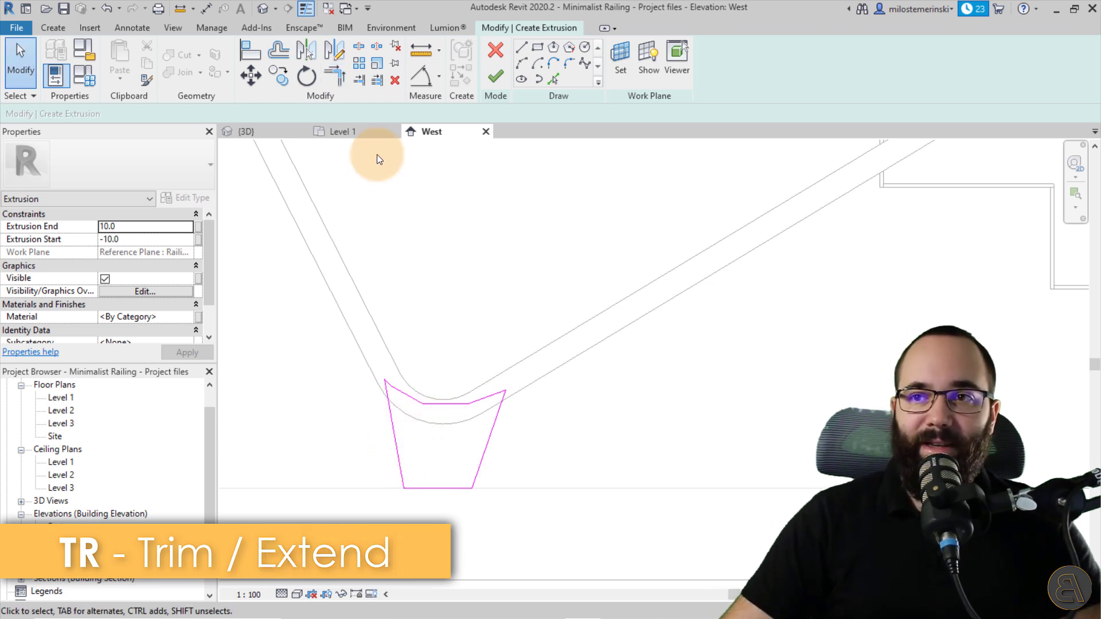
pyautogui.click(134, 226)
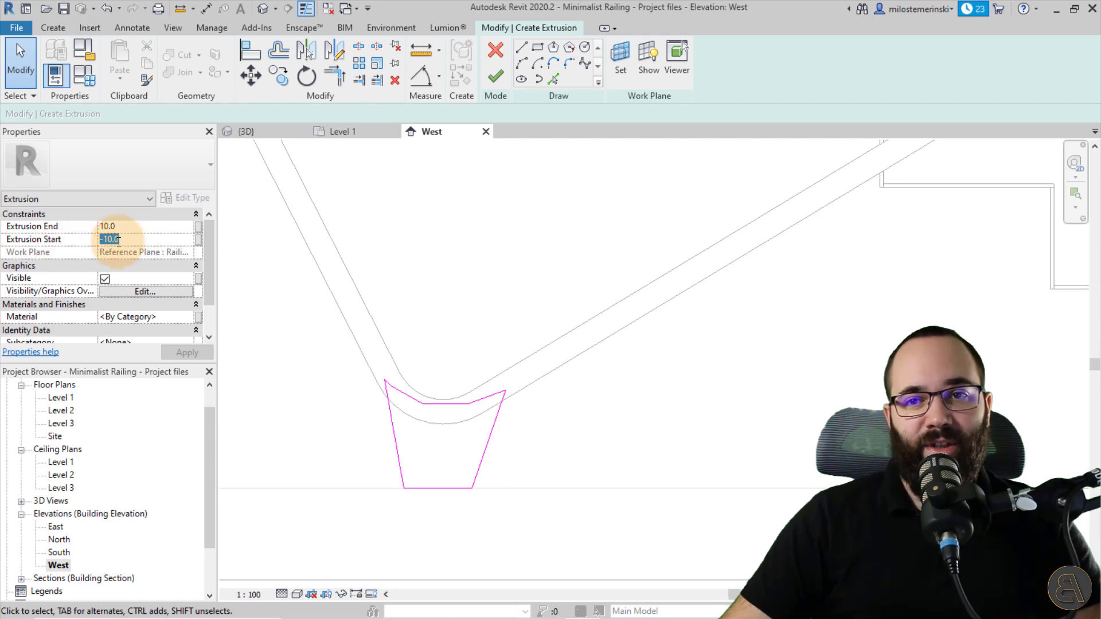
pyautogui.click(495, 77)
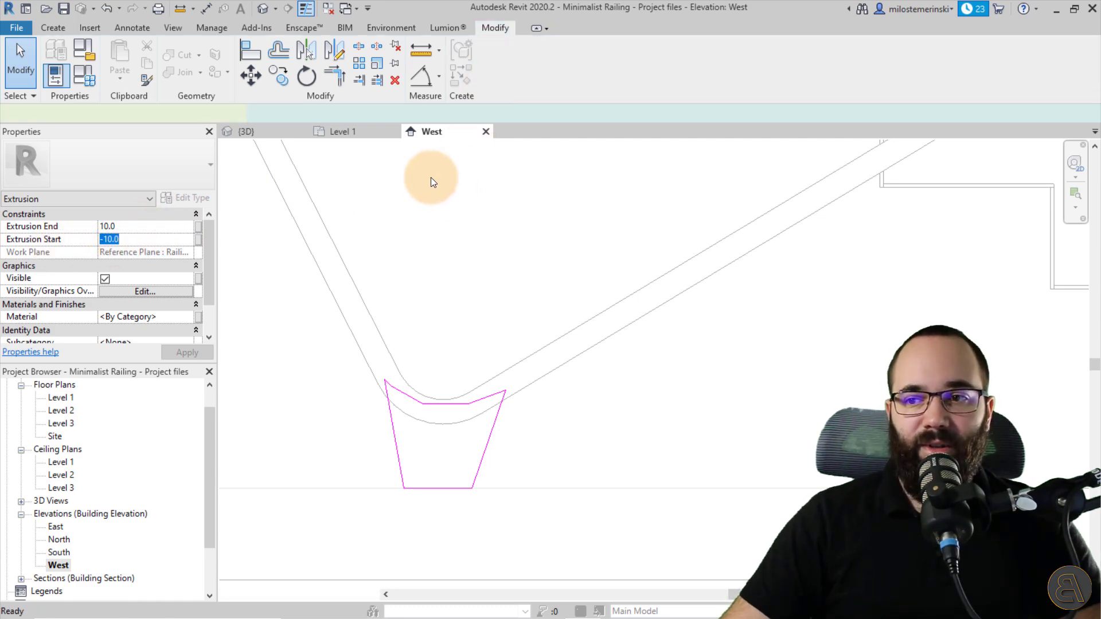
# In the 3D view, set the foot extrusion's end to 6 mm and its start to -6 mm.
pyautogui.click(247, 131)
pyautogui.scroll(6, 493, 439)
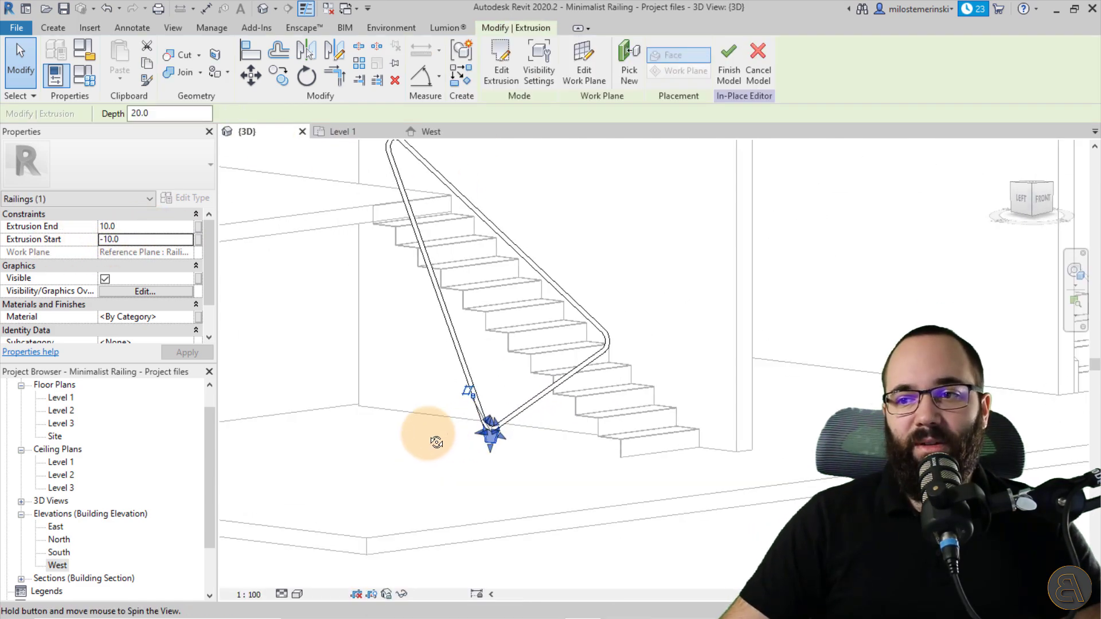
pyautogui.moveTo(499, 437)
pyautogui.keyDown('shift'); pyautogui.mouseDown(button='middle')
pyautogui.moveTo(578, 459)
pyautogui.moveTo(563, 467)
pyautogui.moveTo(577, 484)
pyautogui.moveTo(494, 454)
pyautogui.mouseUp(button='middle'); pyautogui.keyUp('shift')
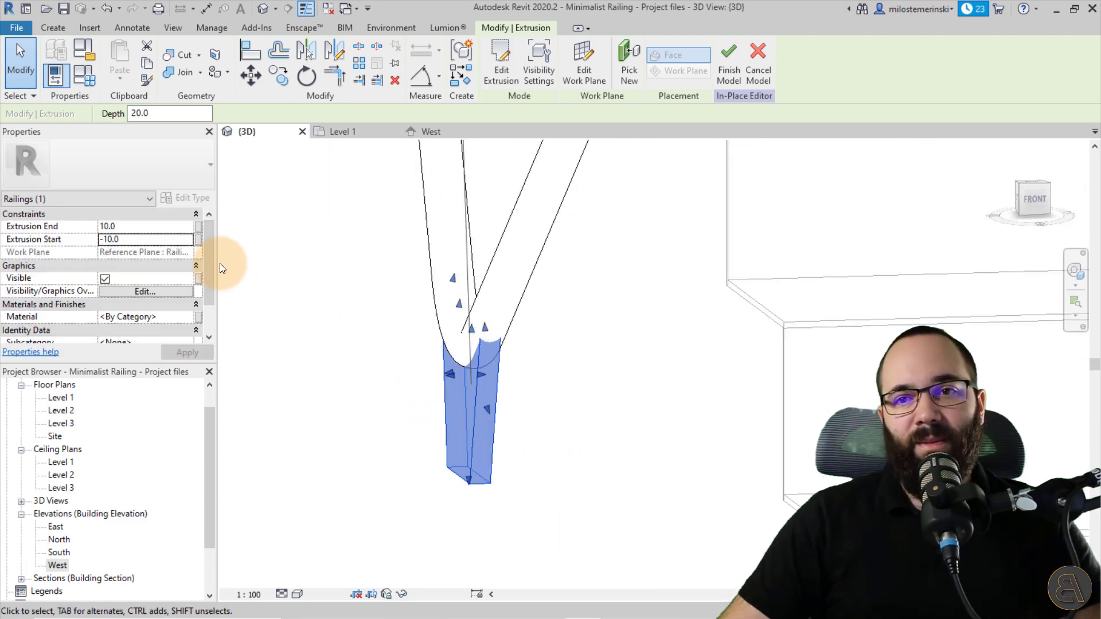
pyautogui.click(161, 229)
pyautogui.write('6')
pyautogui.click(163, 236)
pyautogui.write('-6')
pyautogui.press('Return')
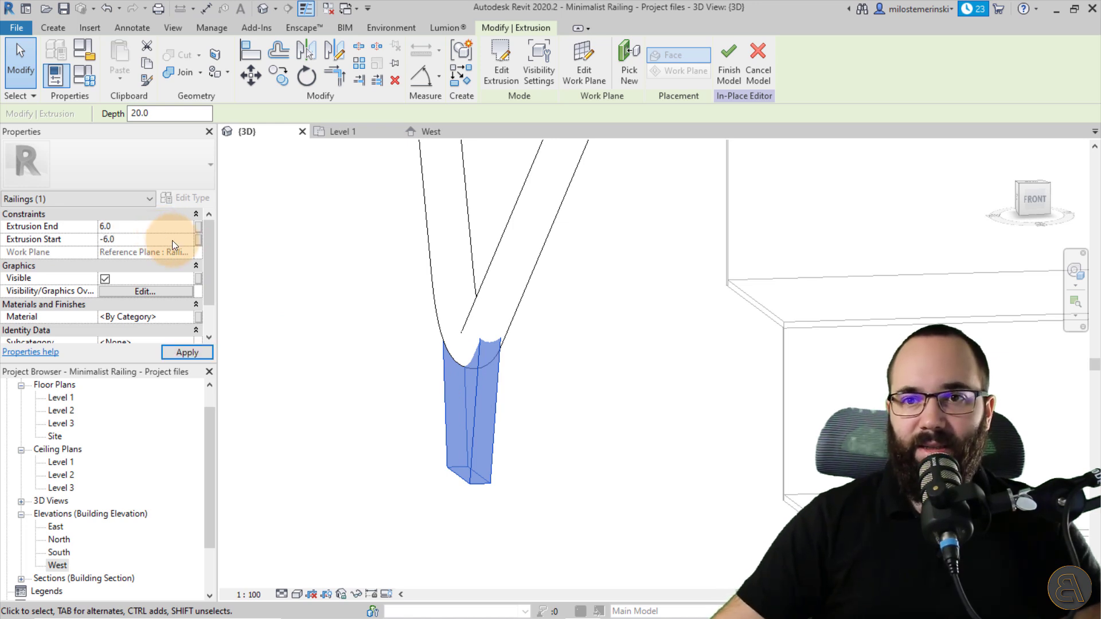
pyautogui.click(178, 351)
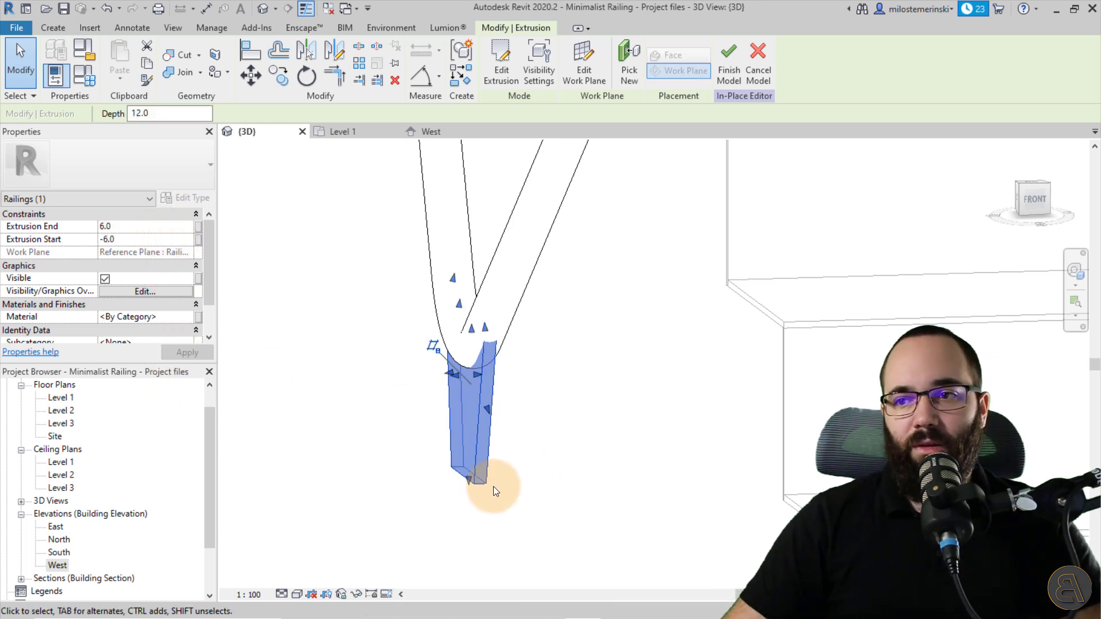
# Join the foot extrusion with the railing sweep and finish the in-place model.
pyautogui.click(387, 387)
pyautogui.keyDown('shift'); pyautogui.moveTo(387, 388); pyautogui.dragTo(446, 422, button='middle'); pyautogui.keyUp('shift')
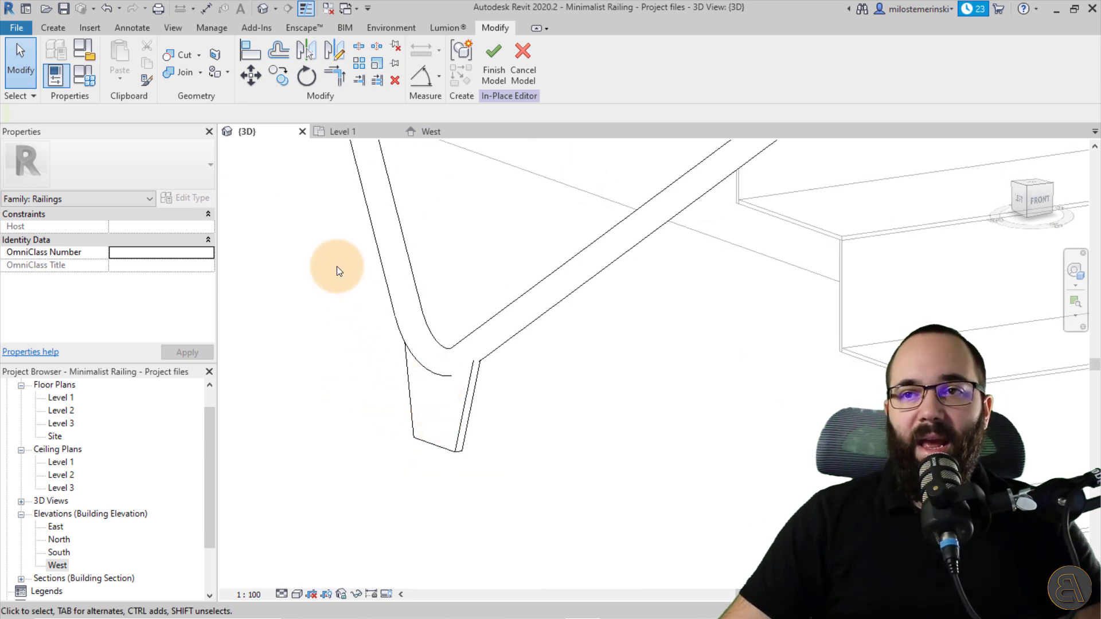
pyautogui.click(184, 73)
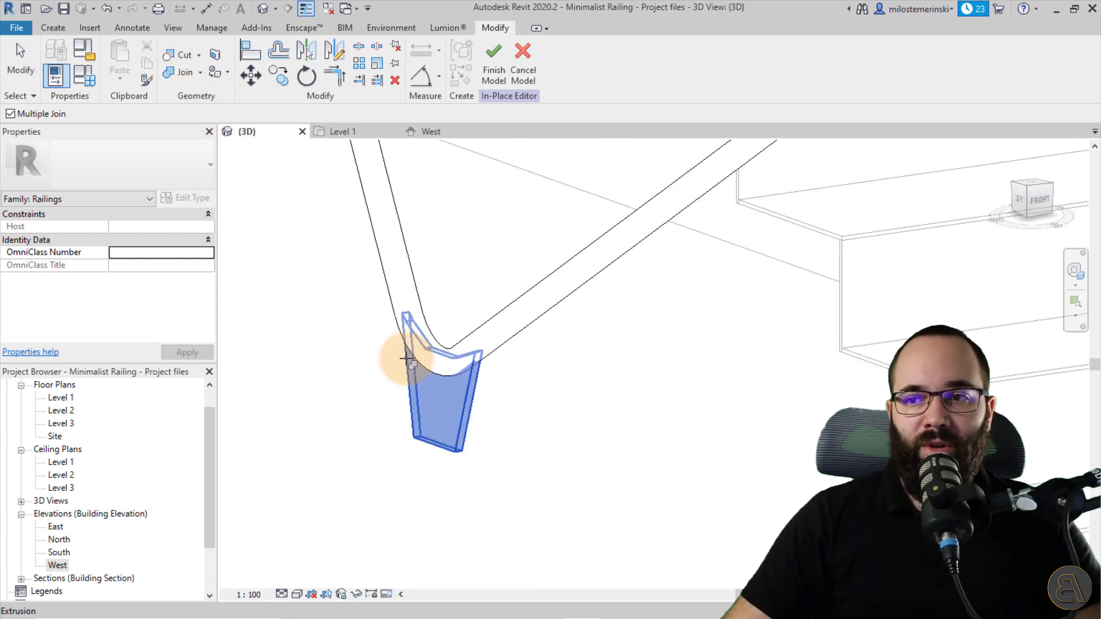
pyautogui.click(406, 356)
pyautogui.click(406, 386)
pyautogui.scroll(-2, 468, 439)
pyautogui.press('Escape')
pyautogui.press('Escape')
pyautogui.keyDown('shift'); pyautogui.moveTo(467, 436); pyautogui.dragTo(535, 457, button='middle'); pyautogui.keyUp('shift')
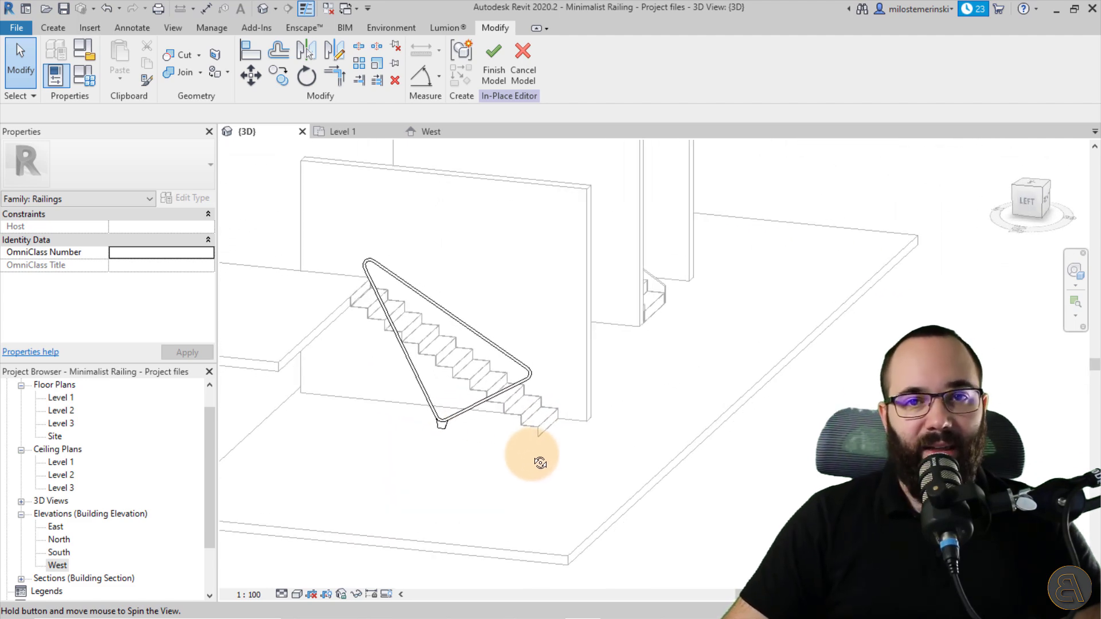
pyautogui.click(494, 74)
# From the Level 1 plan, open the section view cut through the U-shaped stair and frame its two flights.
pyautogui.keyDown('shift'); pyautogui.moveTo(615, 405); pyautogui.dragTo(524, 393, button='middle'); pyautogui.keyUp('shift')
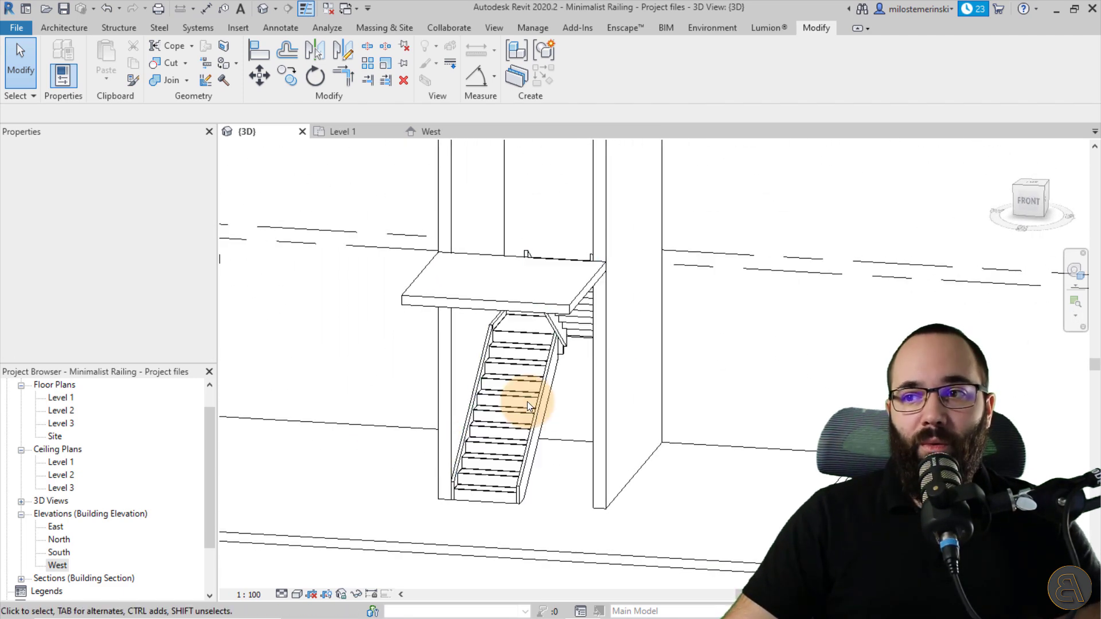
pyautogui.click(333, 130)
pyautogui.scroll(3, 578, 408)
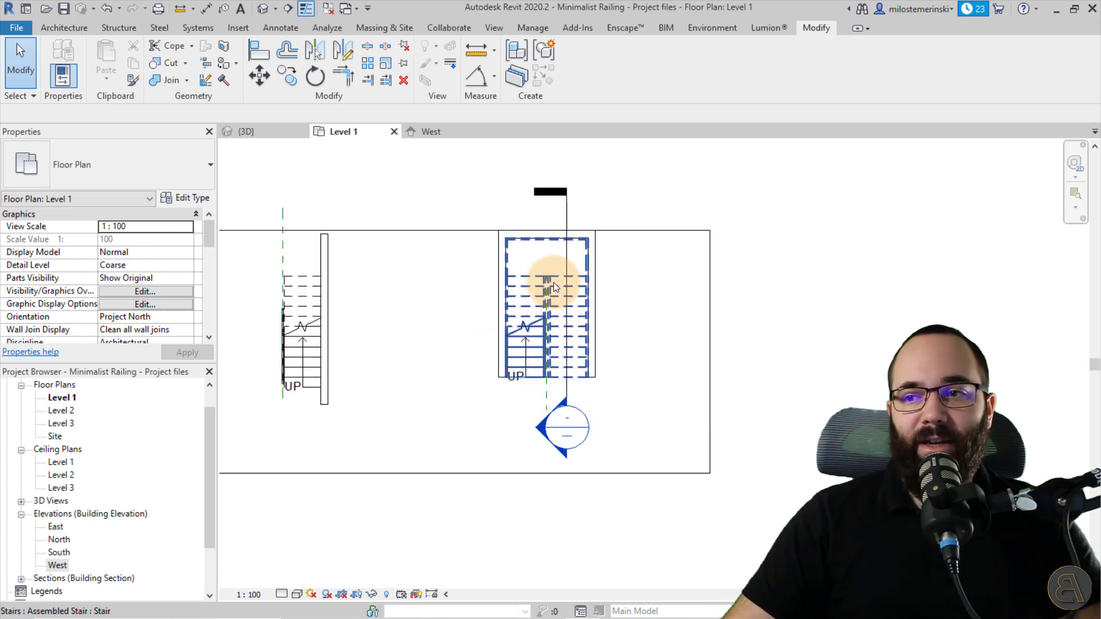
pyautogui.click(564, 254)
pyautogui.click(510, 462)
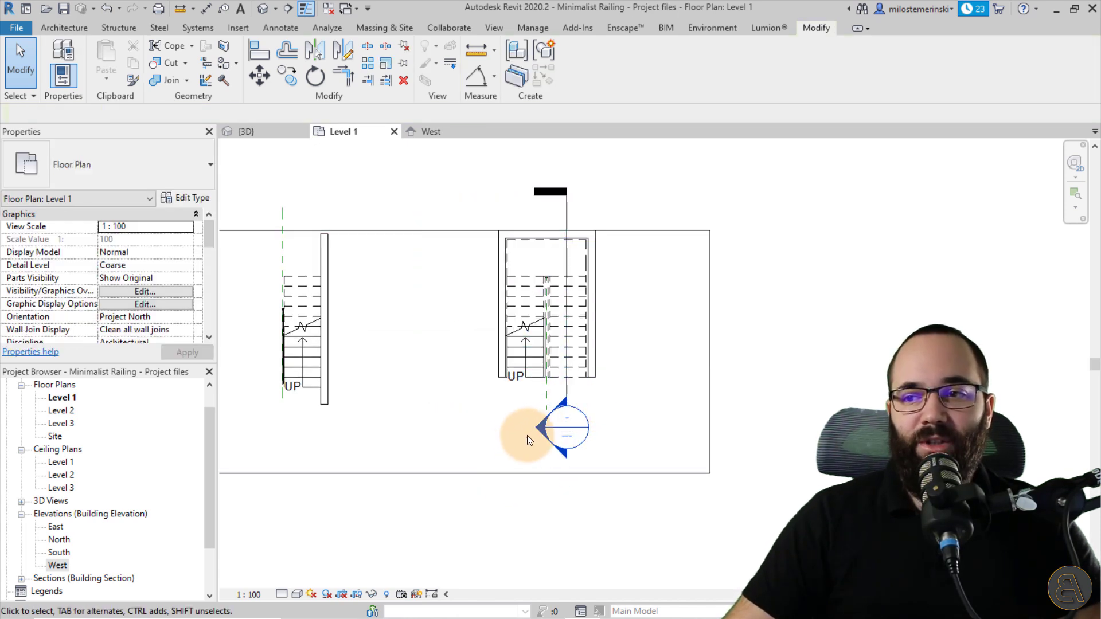
pyautogui.doubleClick(535, 429)
pyautogui.scroll(4, 524, 422)
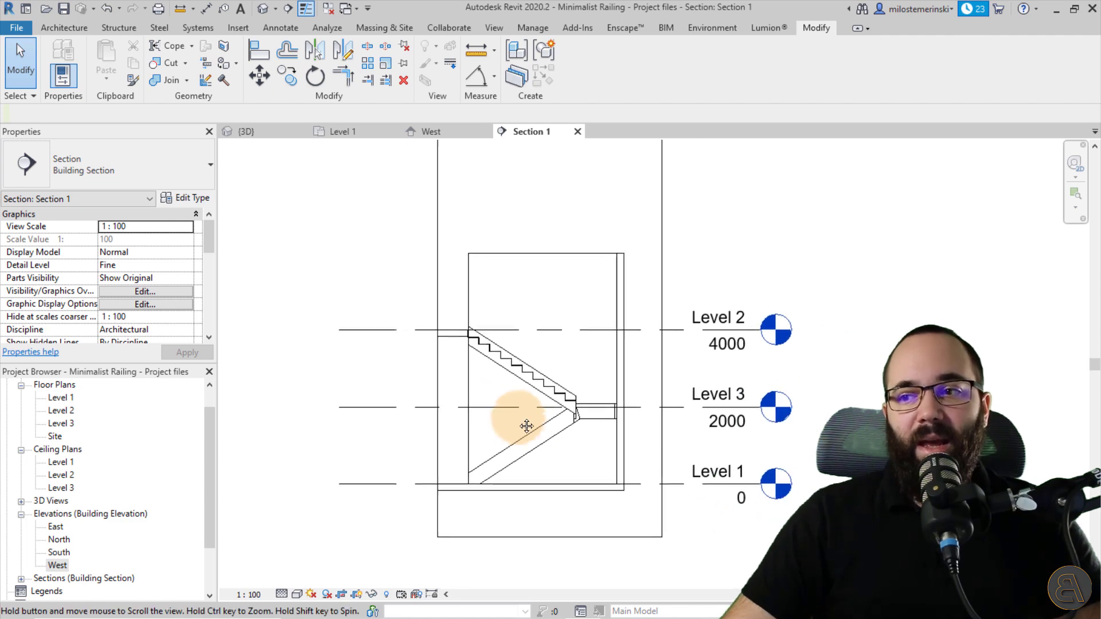
pyautogui.scroll(3, 512, 442)
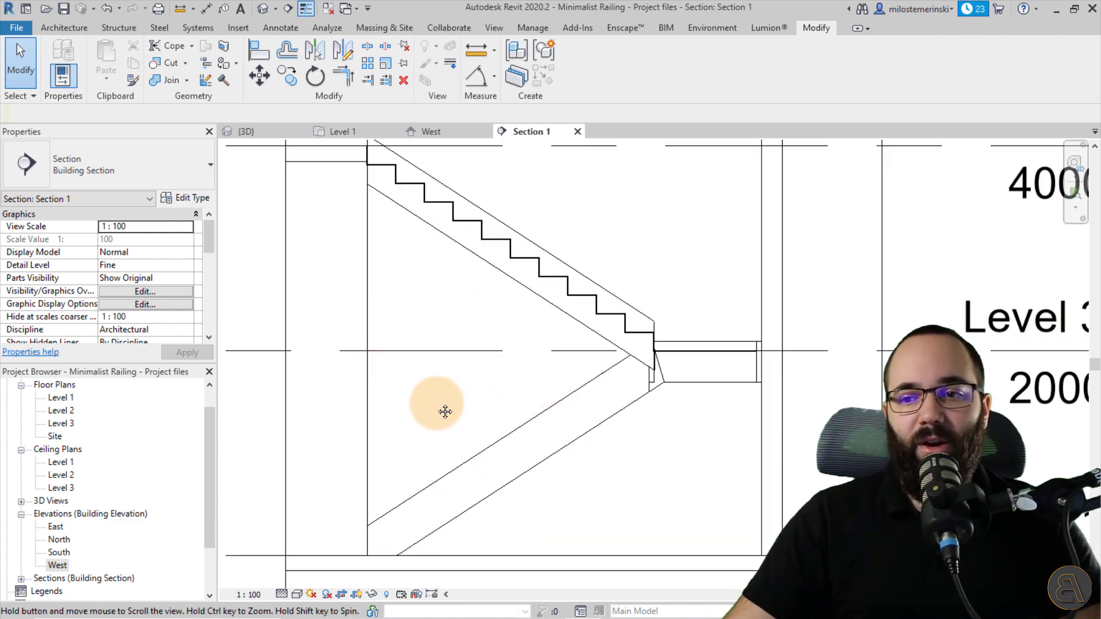
pyautogui.moveTo(450, 398); pyautogui.dragTo(413, 433, button='middle')
# Set the section view's visual style to Wireframe.
pyautogui.click(297, 594)
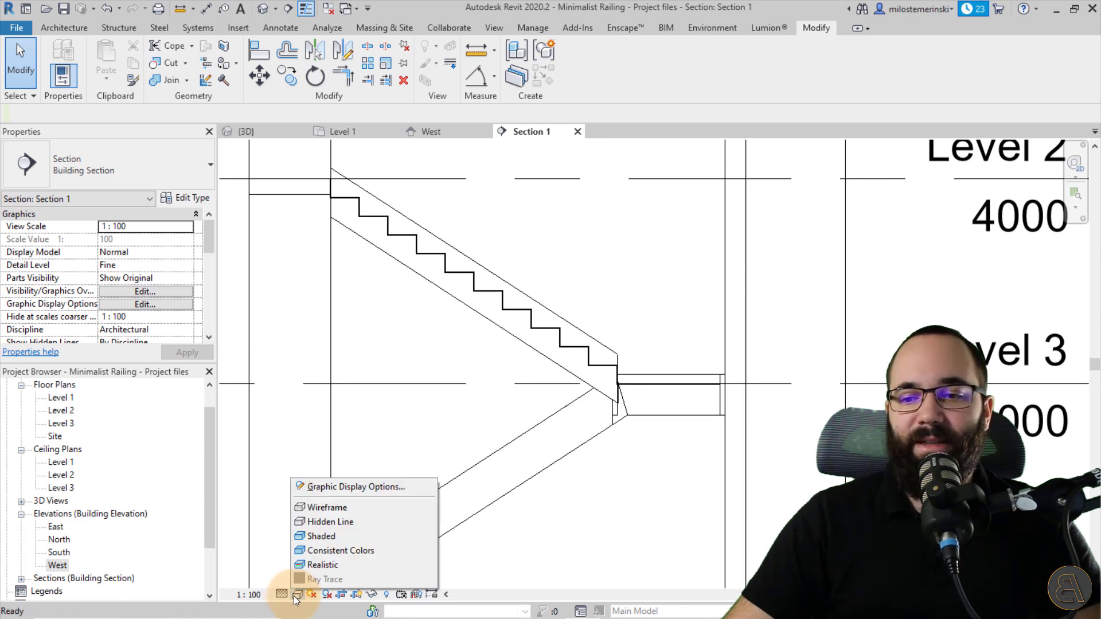
pyautogui.click(310, 509)
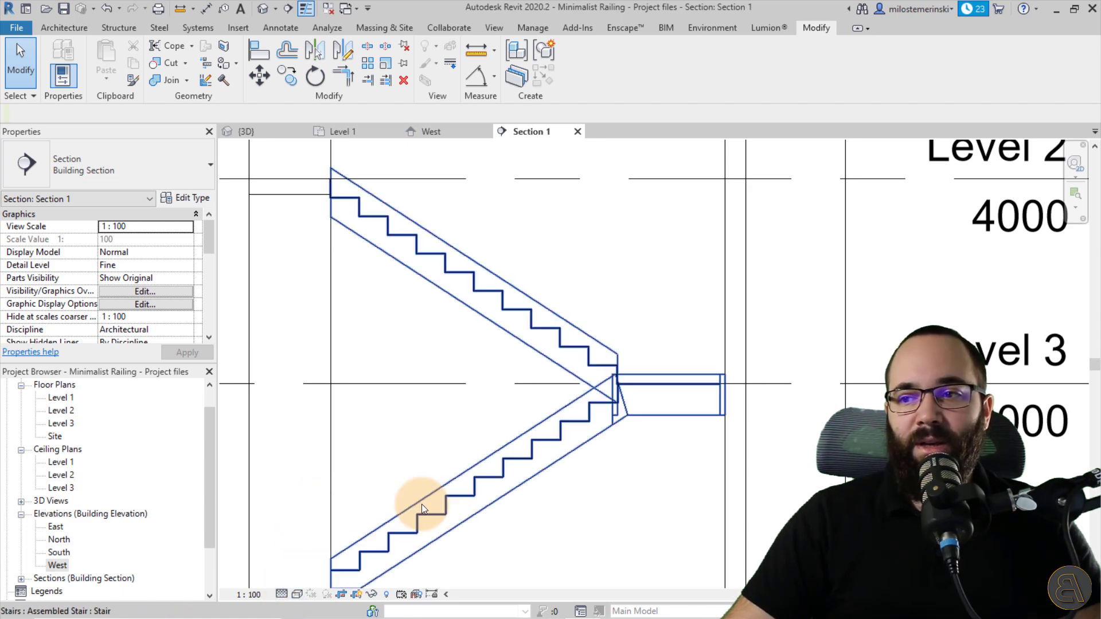
pyautogui.scroll(-2, 408, 450)
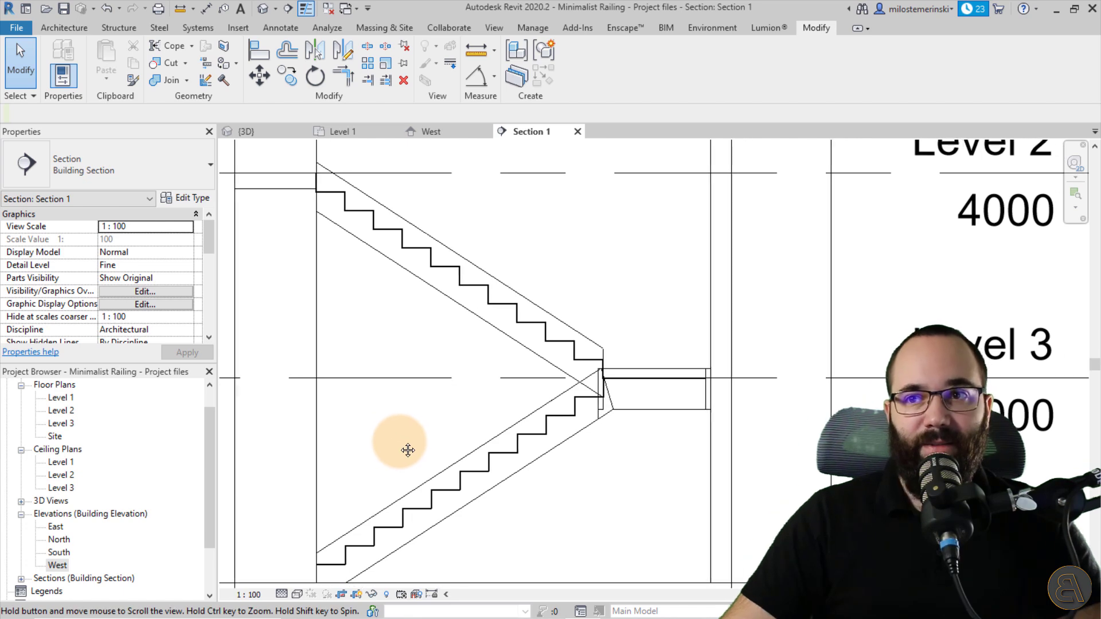
# Create a new in-place model in the Railings category, accepting the proposed name.
pyautogui.click(64, 27)
pyautogui.click(171, 81)
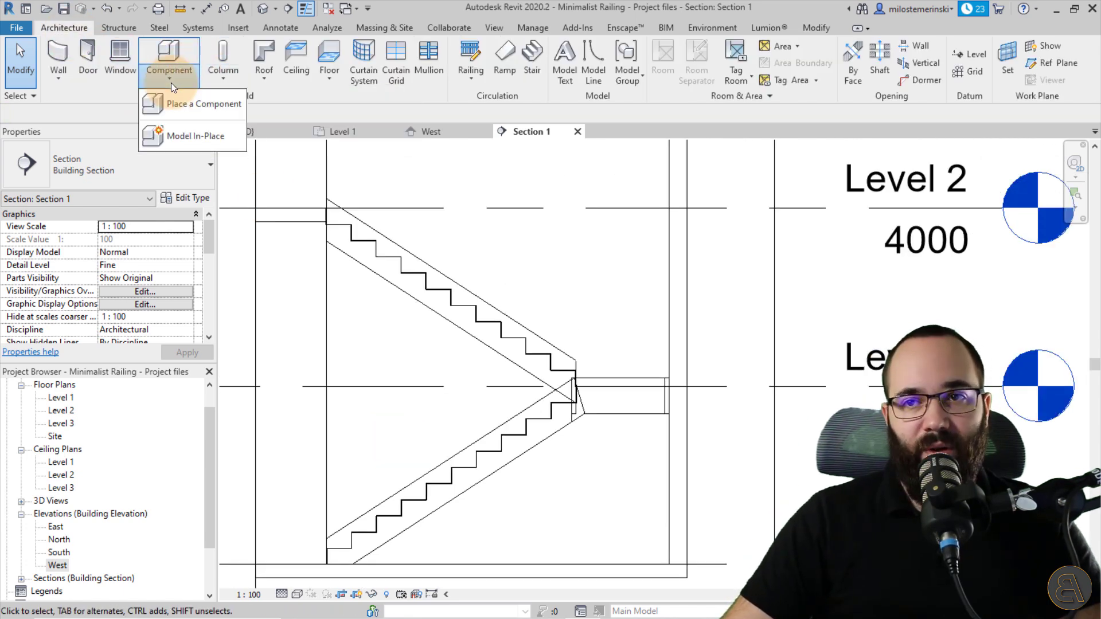
pyautogui.click(172, 144)
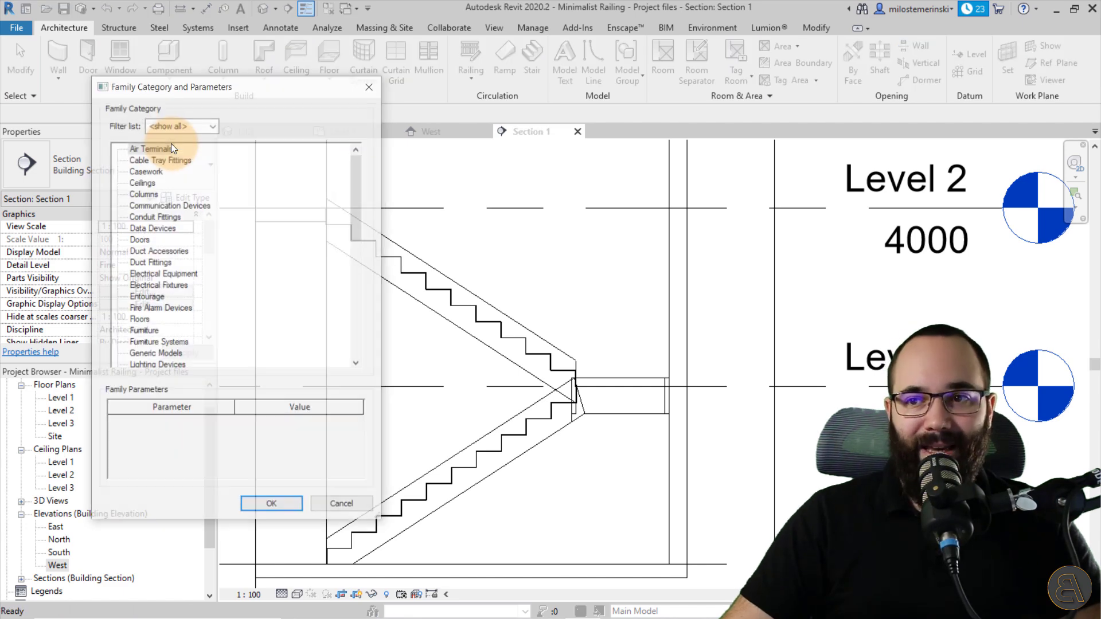
pyautogui.scroll(-4, 172, 270)
pyautogui.scroll(-2, 170, 274)
pyautogui.doubleClick(142, 300)
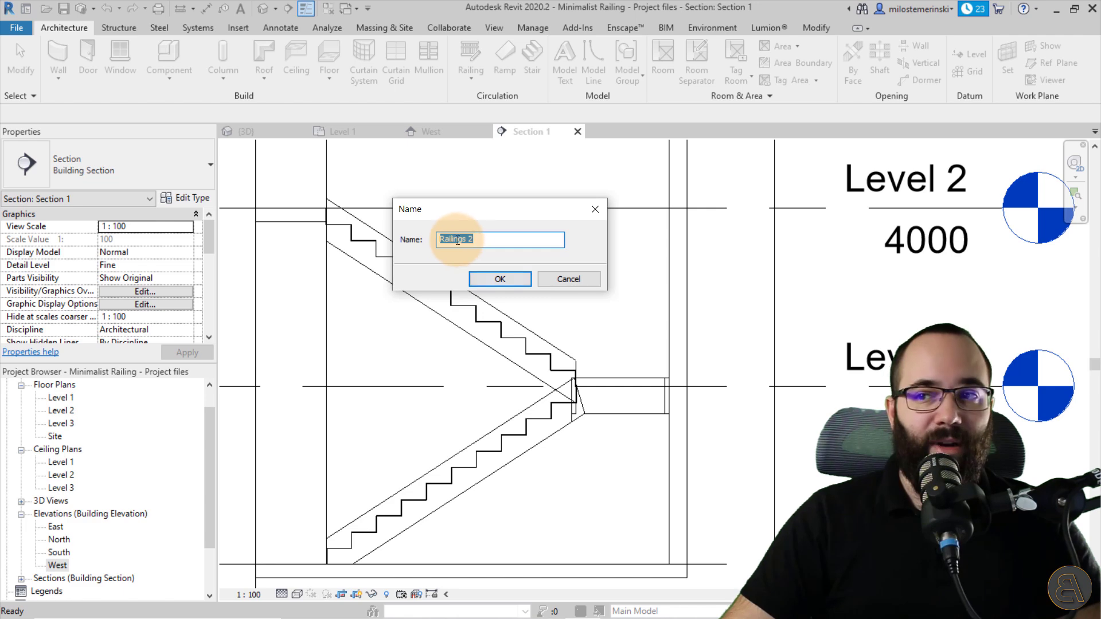
pyautogui.click(499, 279)
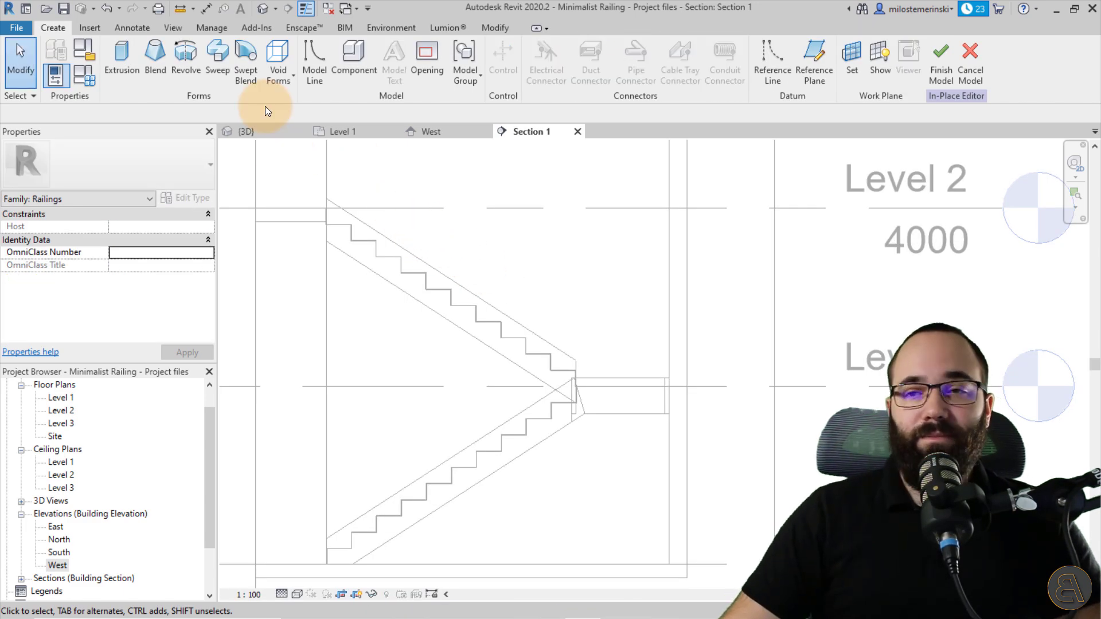
# Start a sweep and set its work plane to Reference Plane : Railing 2.
pyautogui.click(220, 75)
pyautogui.click(528, 78)
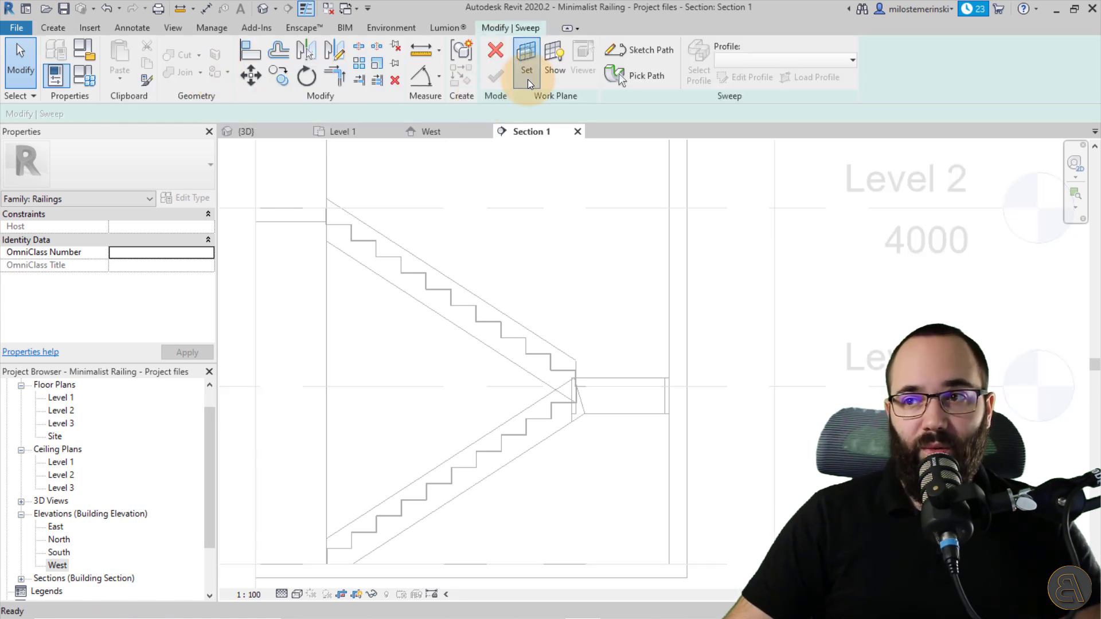
pyautogui.click(298, 265)
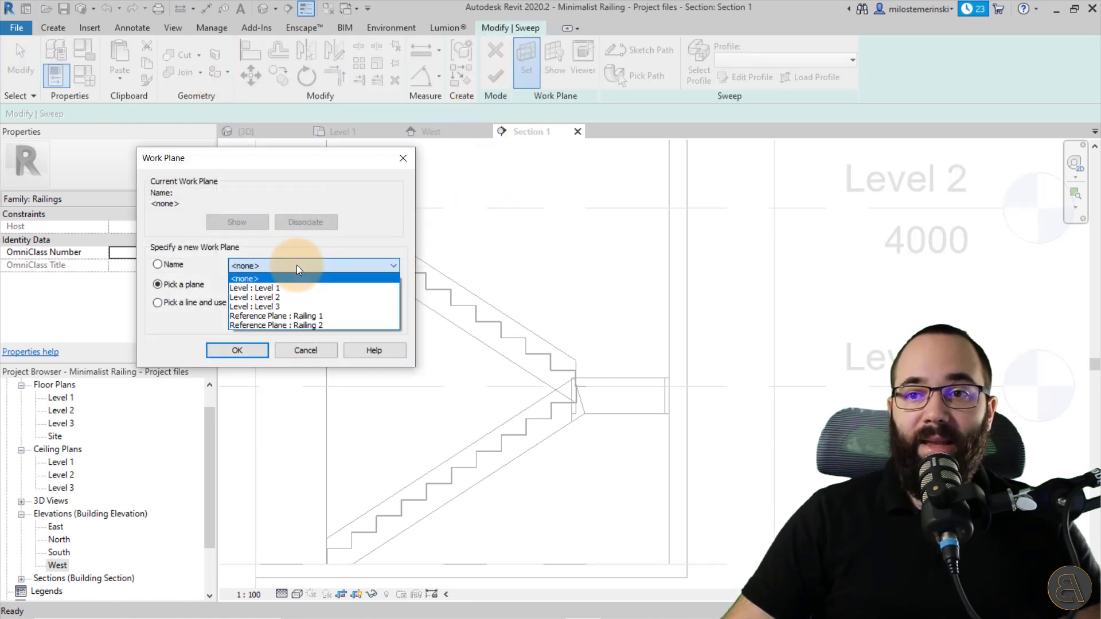
pyautogui.click(296, 325)
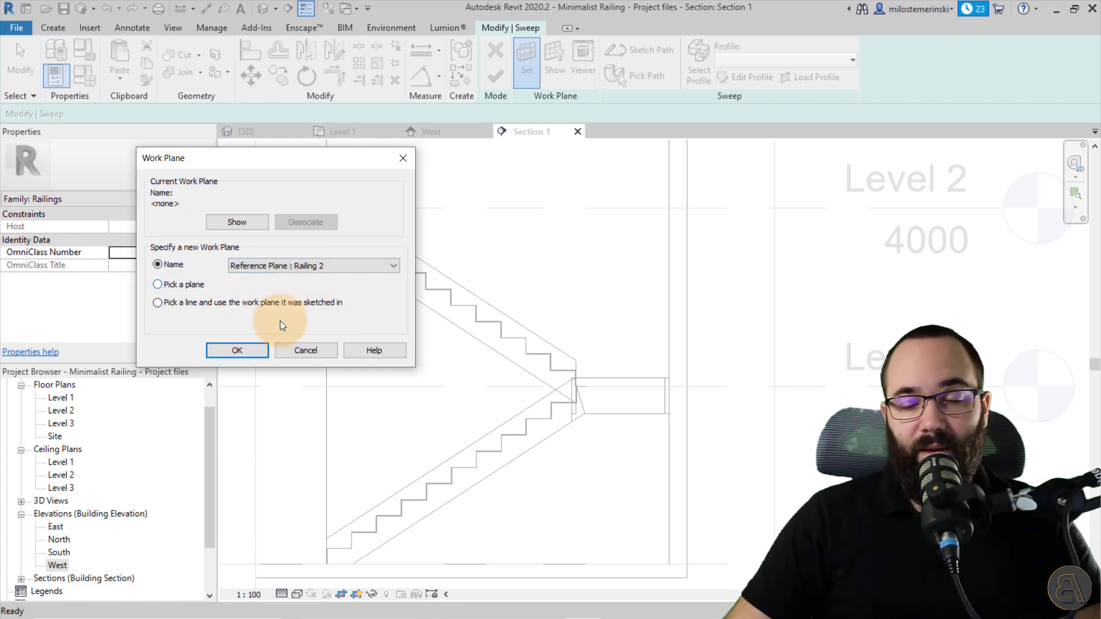
pyautogui.click(251, 352)
# Begin the sweep's path sketch and draw a line along the full upper edge of the upper flight's stringer.
pyautogui.click(645, 72)
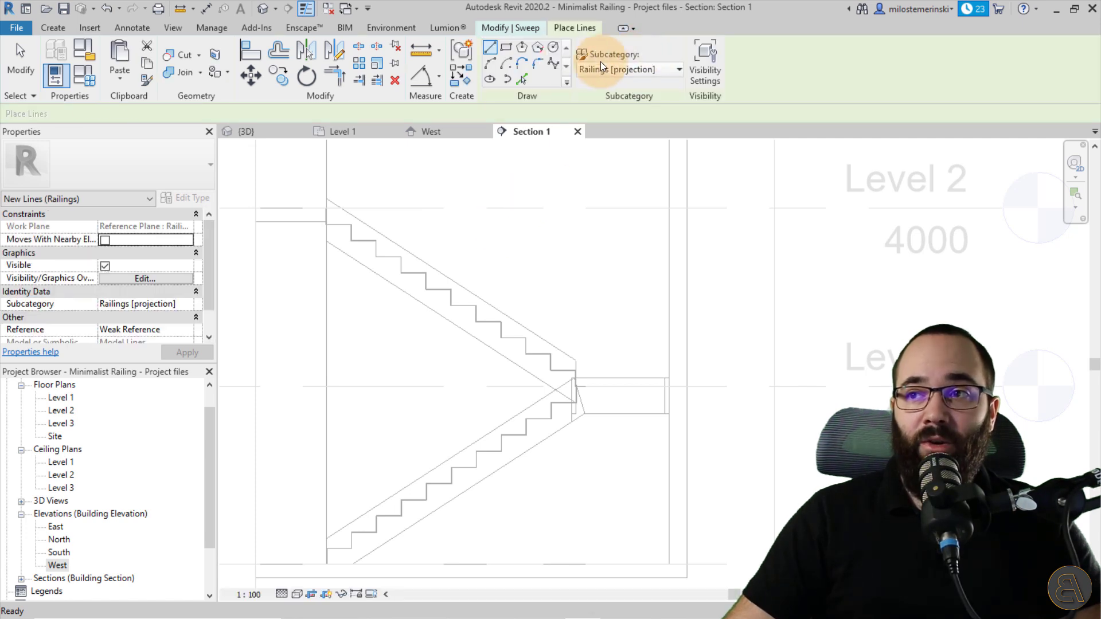
pyautogui.click(510, 29)
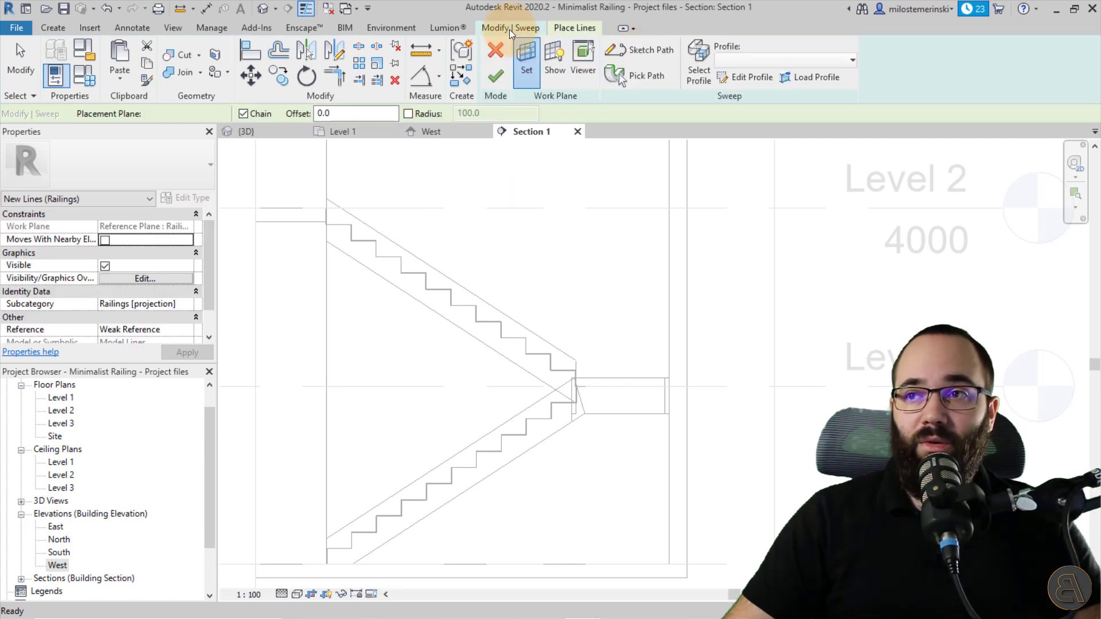
pyautogui.click(577, 27)
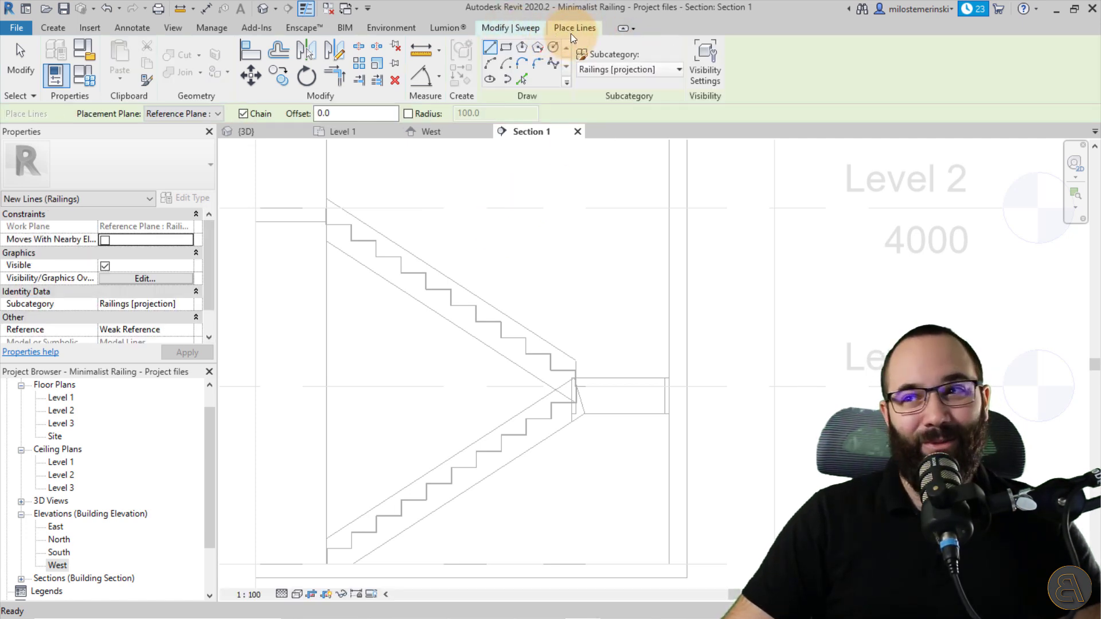
pyautogui.click(512, 29)
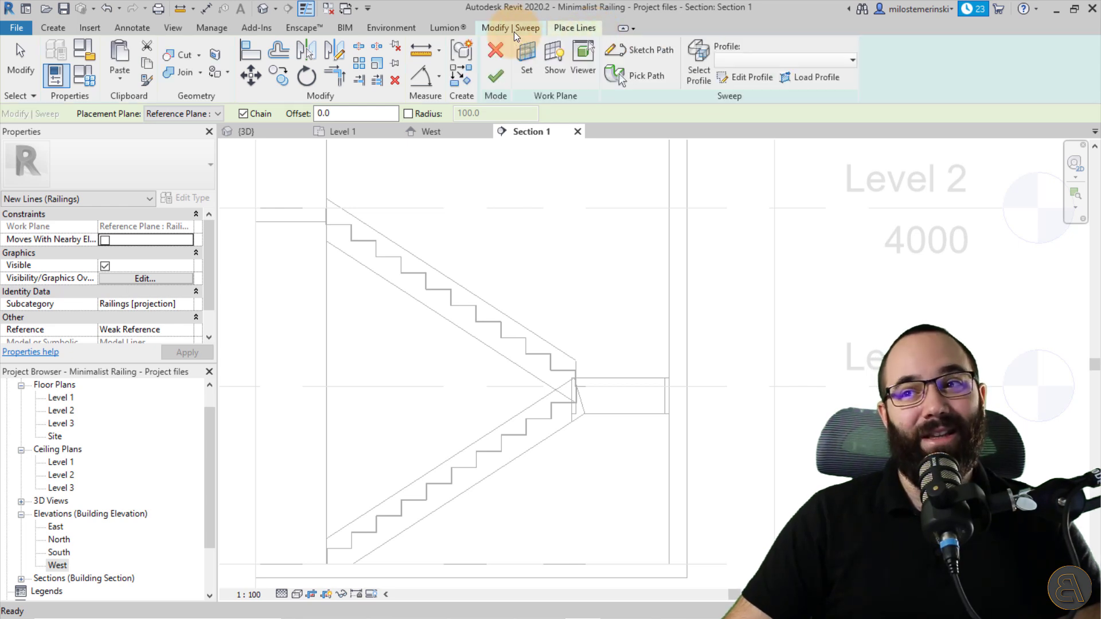
pyautogui.click(632, 56)
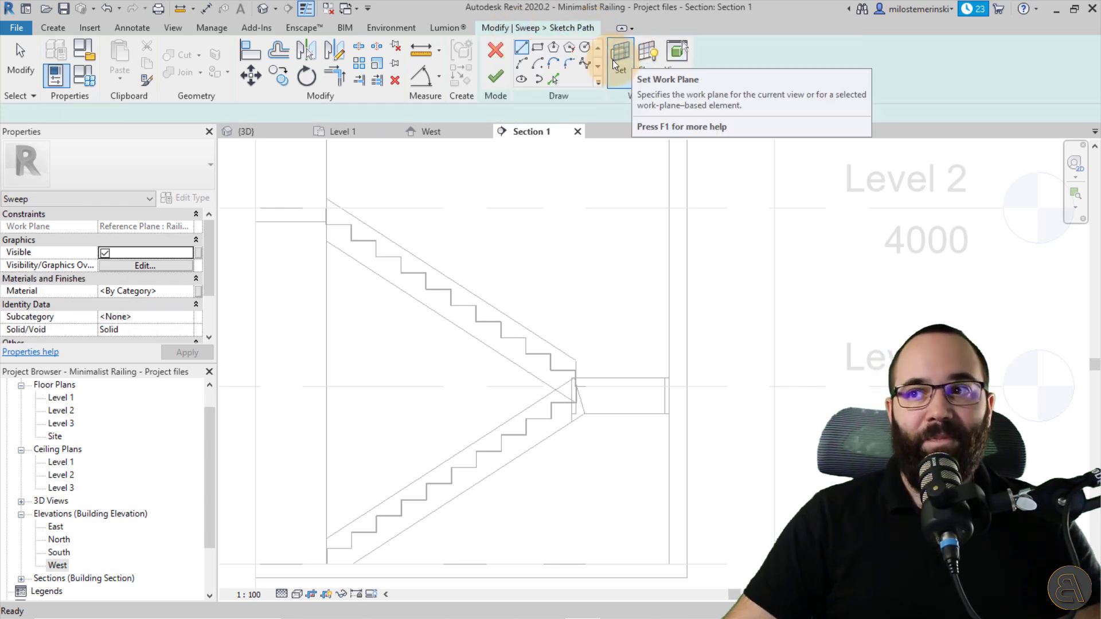
pyautogui.scroll(5, 300, 199)
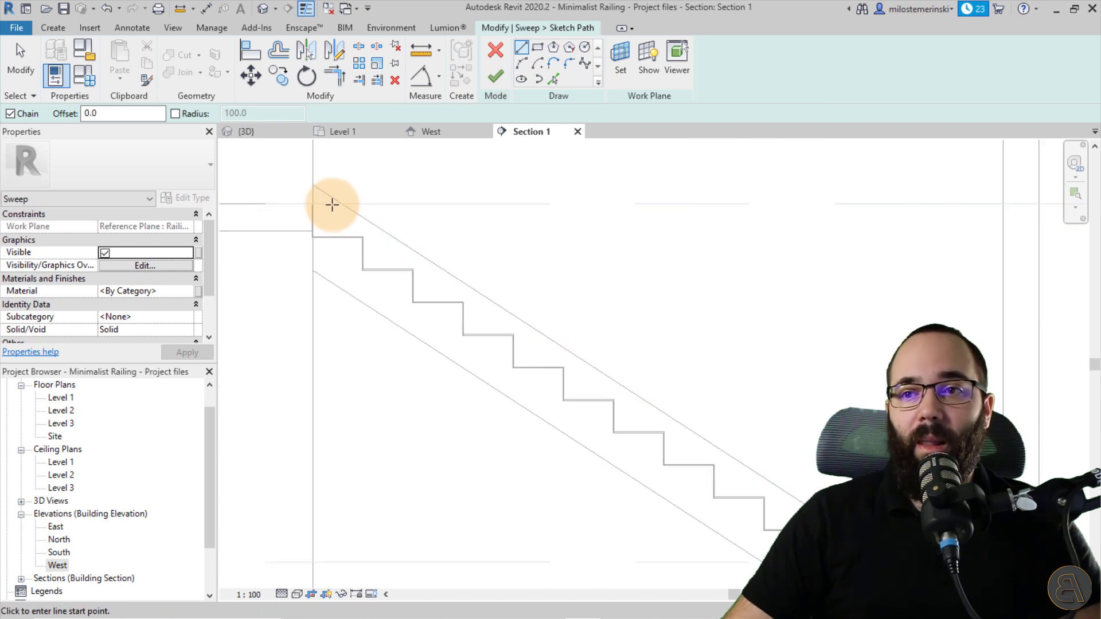
pyautogui.click(311, 180)
pyautogui.scroll(-4, 309, 178)
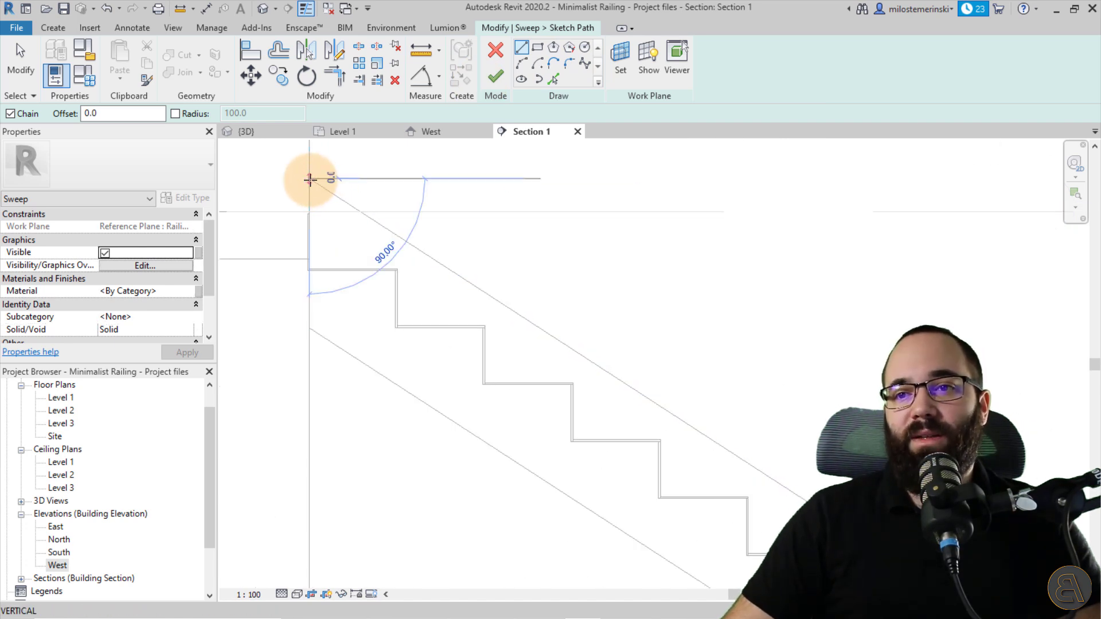
pyautogui.click(710, 441)
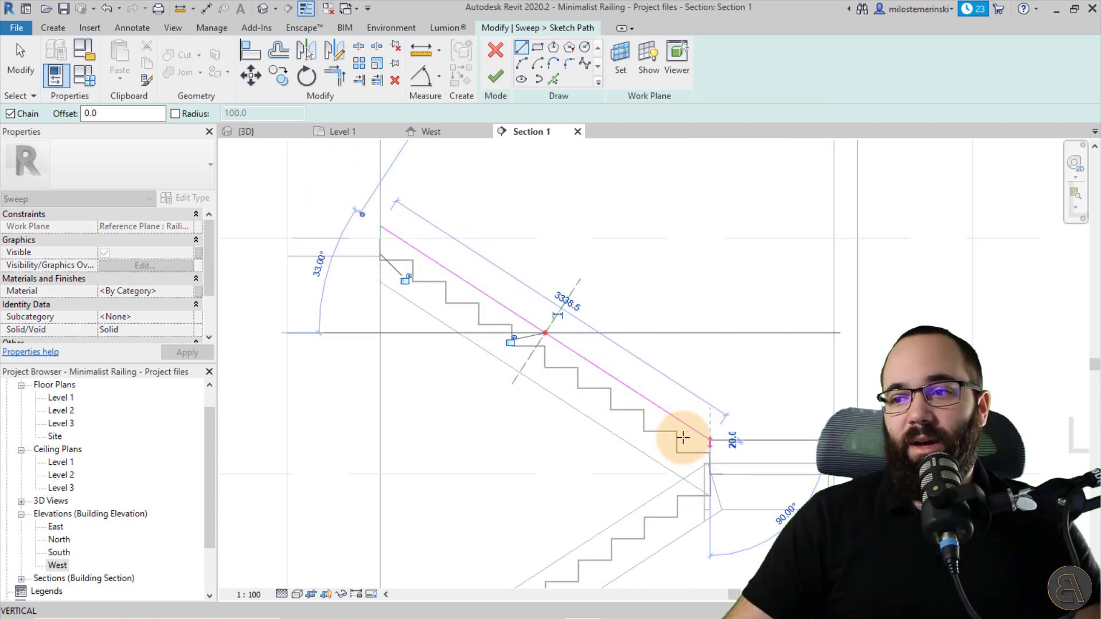
pyautogui.press('Escape')
pyautogui.press('Escape')
# Move the path line straight up above the upper flight and begin measuring its vertical height from the tread.
pyautogui.click(595, 360)
pyautogui.moveTo(595, 360)
pyautogui.mouseDown()
pyautogui.moveTo(585, 288)
pyautogui.moveTo(595, 276)
pyautogui.mouseUp()
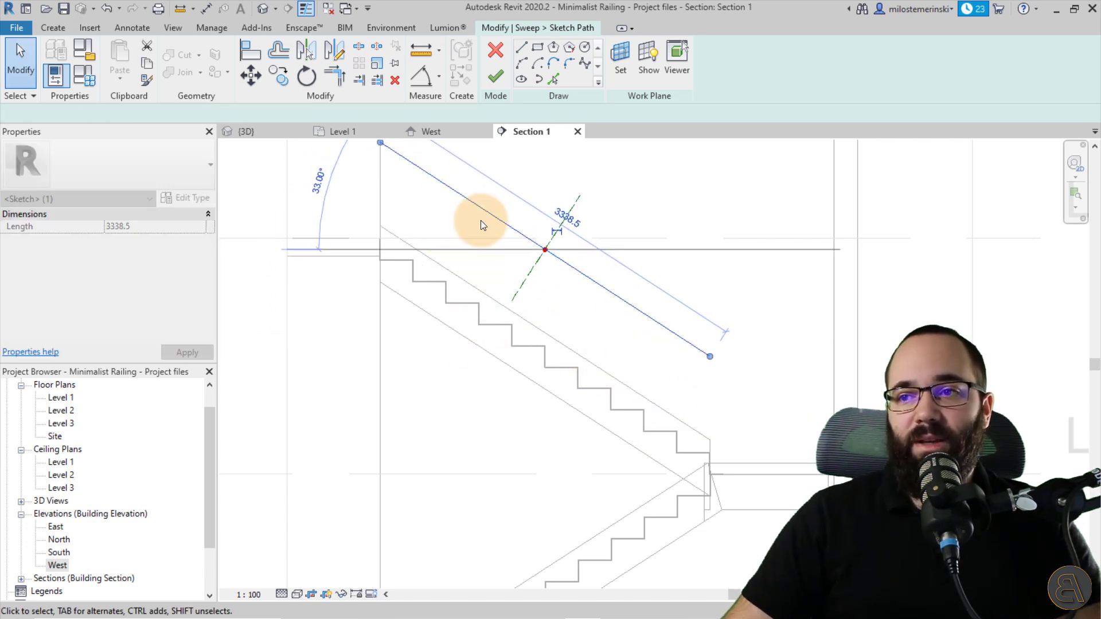
pyautogui.click(415, 56)
pyautogui.click(545, 340)
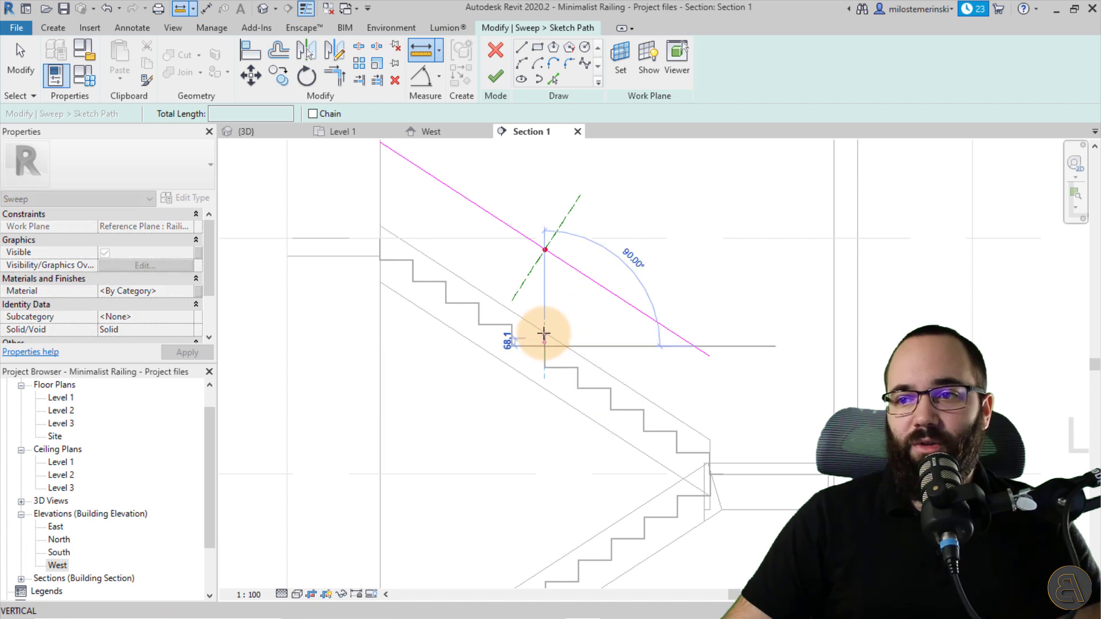
pyautogui.press('Escape')
# Raise the path line a little further, to about 958 mm vertically above the mid-flight tread, checking the height with a measurement.
pyautogui.click(555, 246)
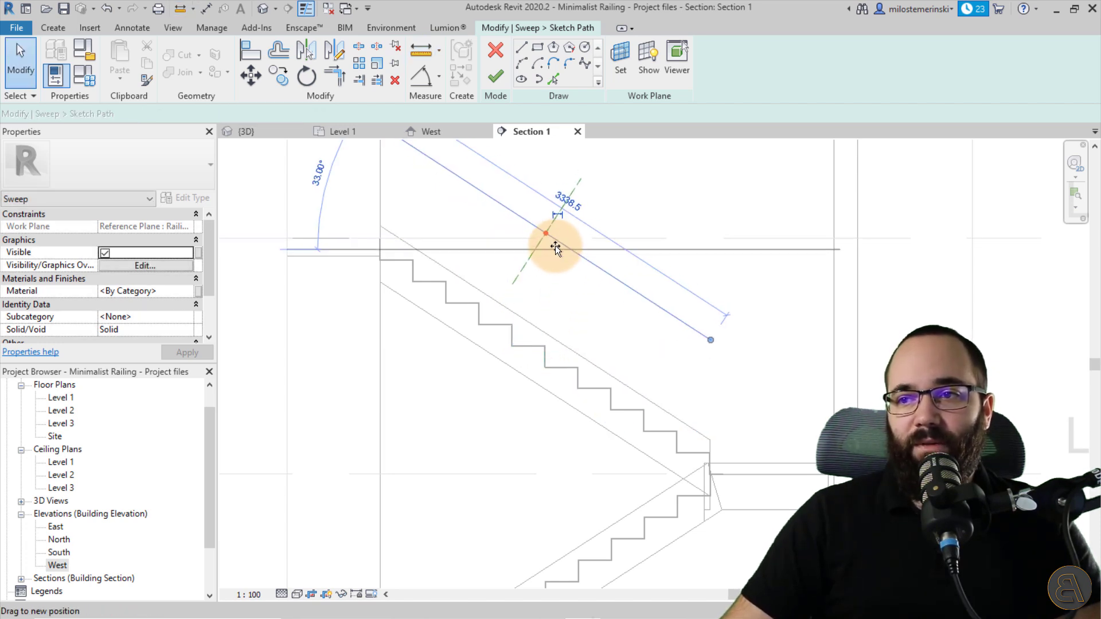
pyautogui.click(414, 56)
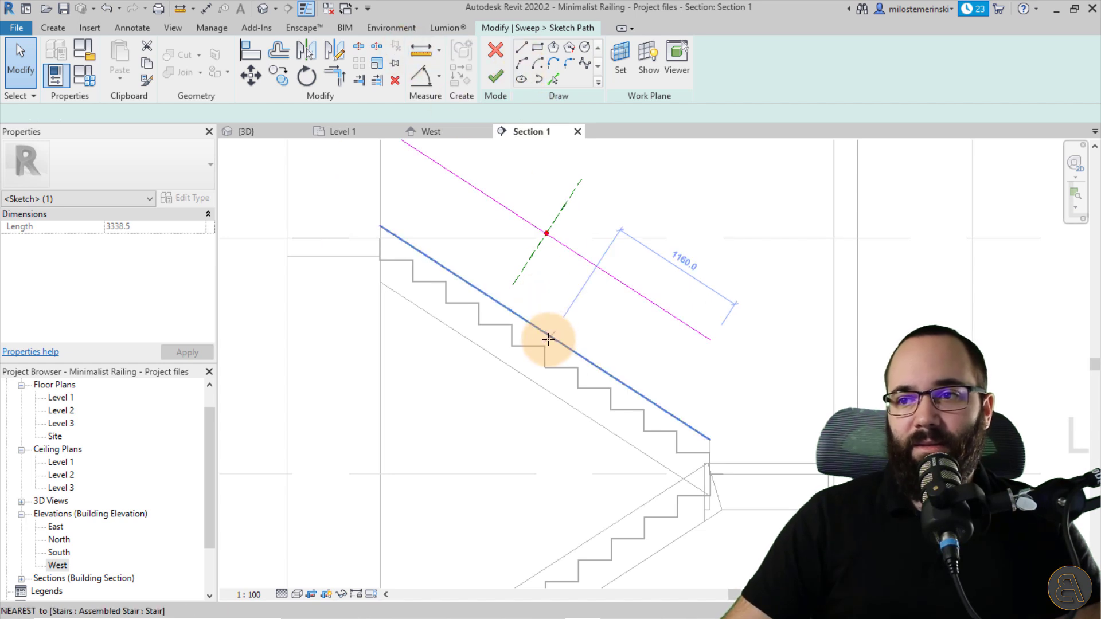
pyautogui.click(545, 343)
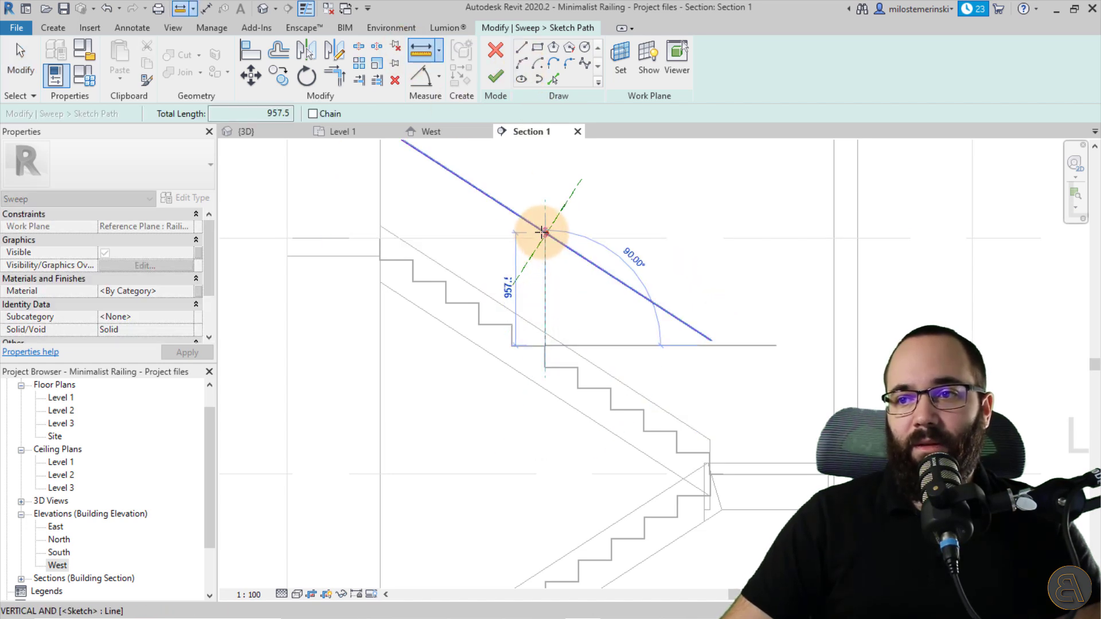
pyautogui.press('Escape')
pyautogui.press('Escape')
pyautogui.scroll(-2, 574, 338)
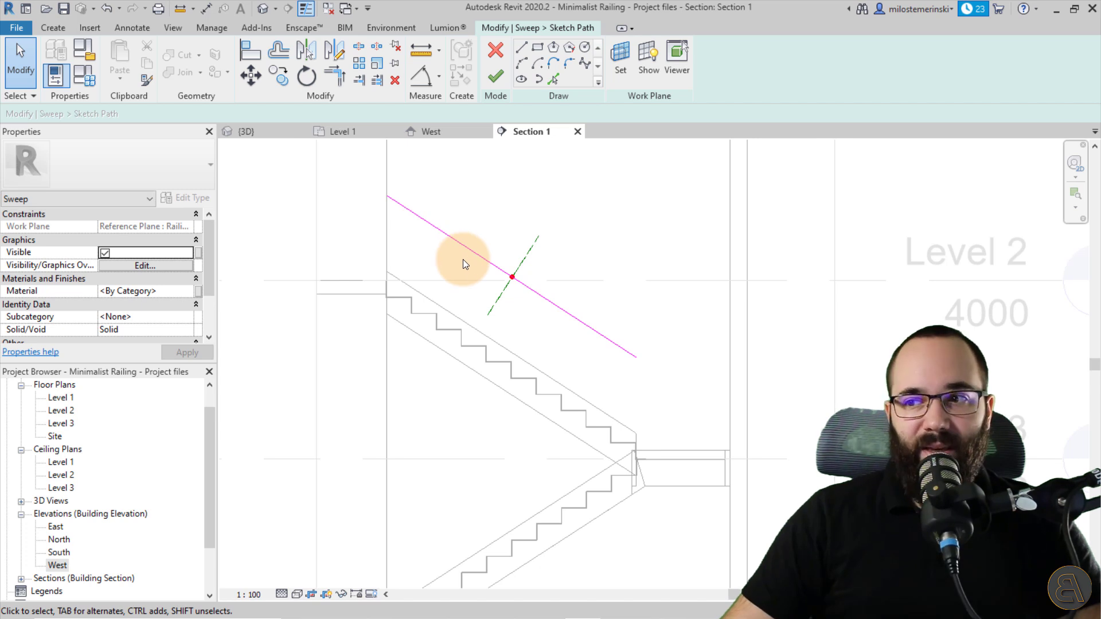
# Measure the perpendicular distance between the upper stringer edge and the path line.
pyautogui.click(552, 81)
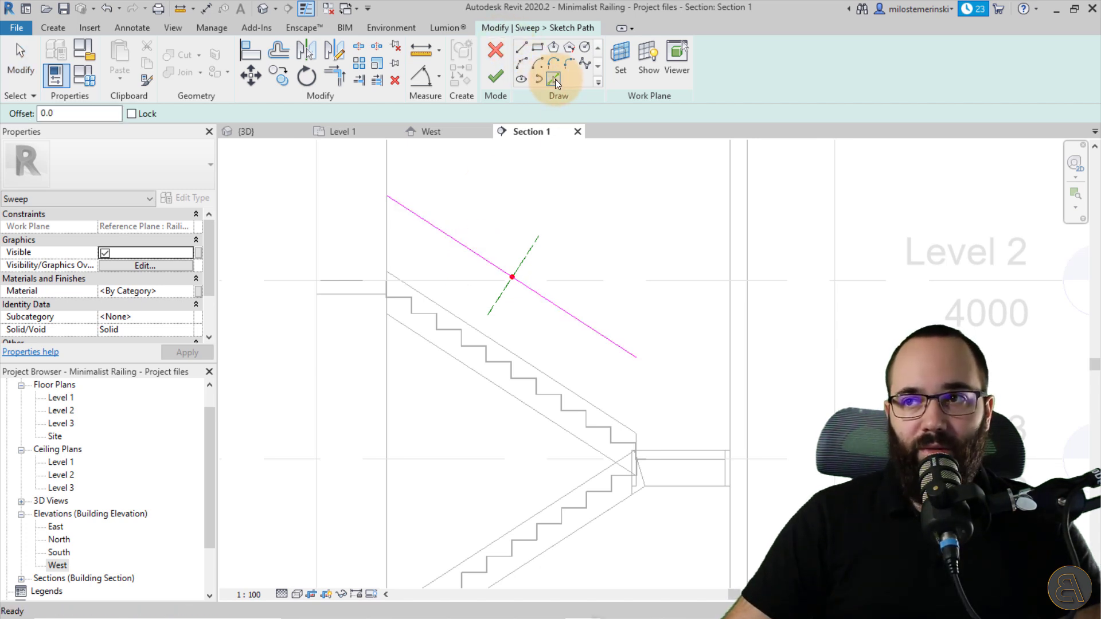
pyautogui.press('Escape')
pyautogui.press('Escape')
pyautogui.press('l')
pyautogui.press('i')
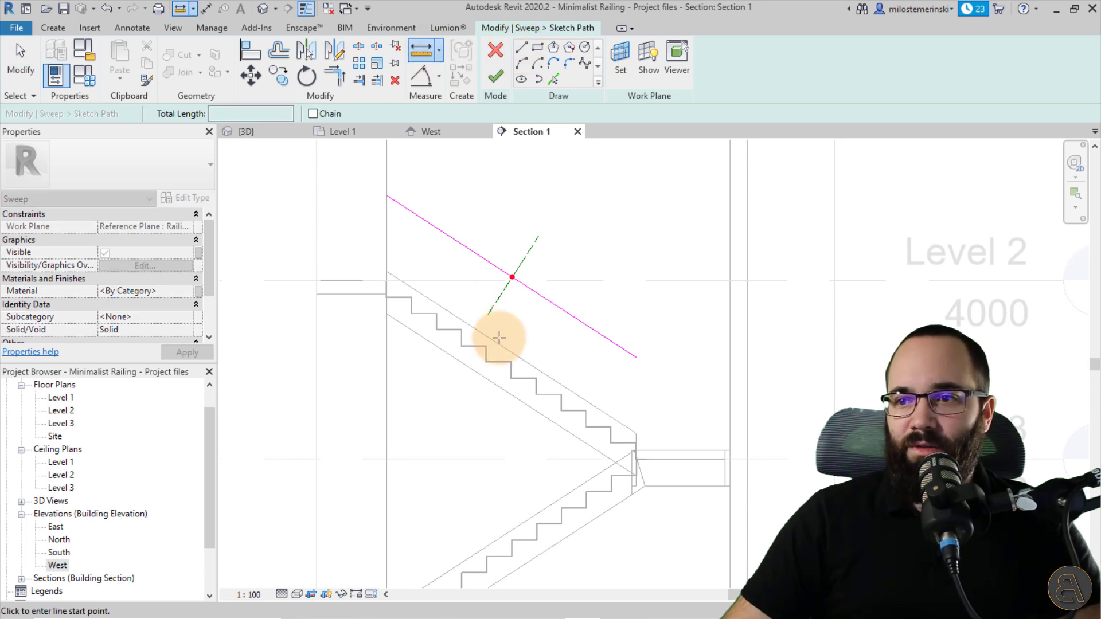
pyautogui.click(504, 348)
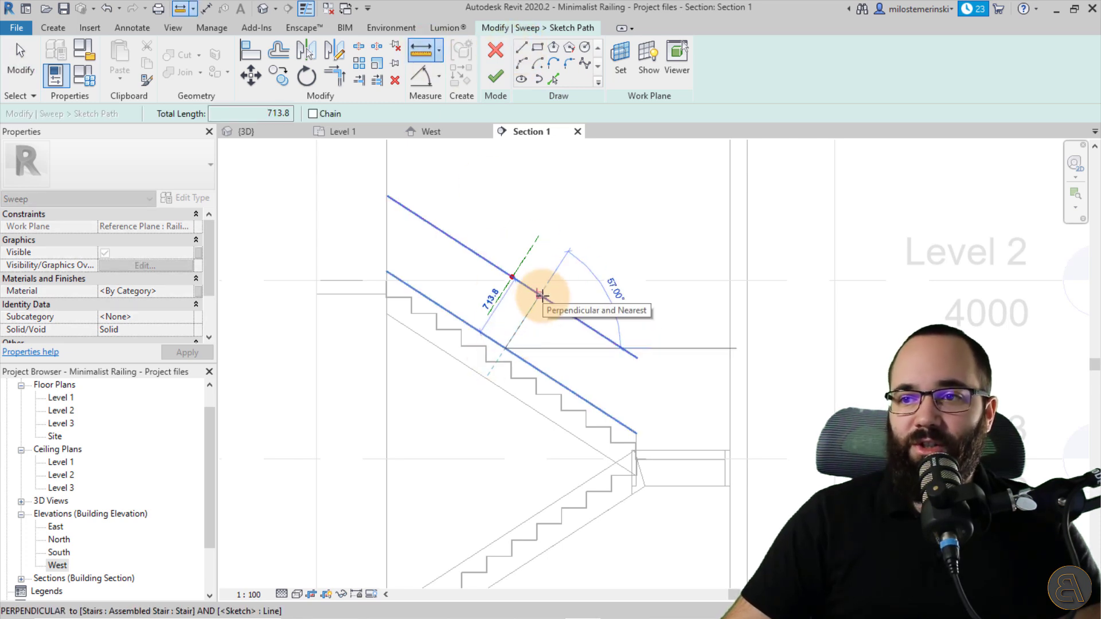
pyautogui.press('Escape')
pyautogui.press('Escape')
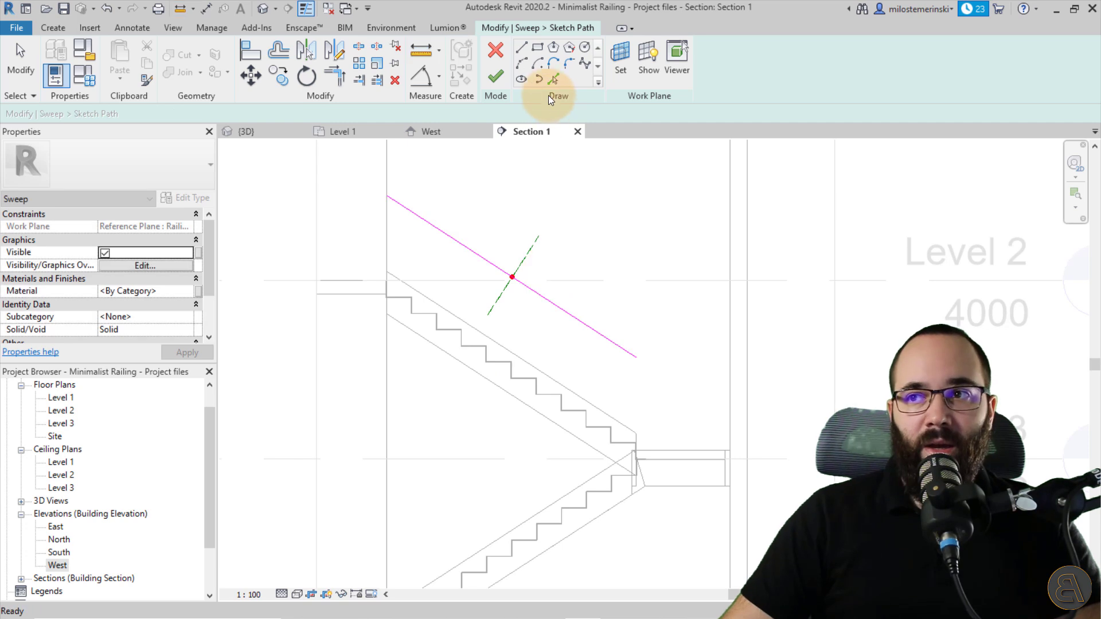
# Add a path line offset 713 mm above the upper edge of the lower flight's stringer.
pyautogui.click(552, 80)
pyautogui.click(57, 114)
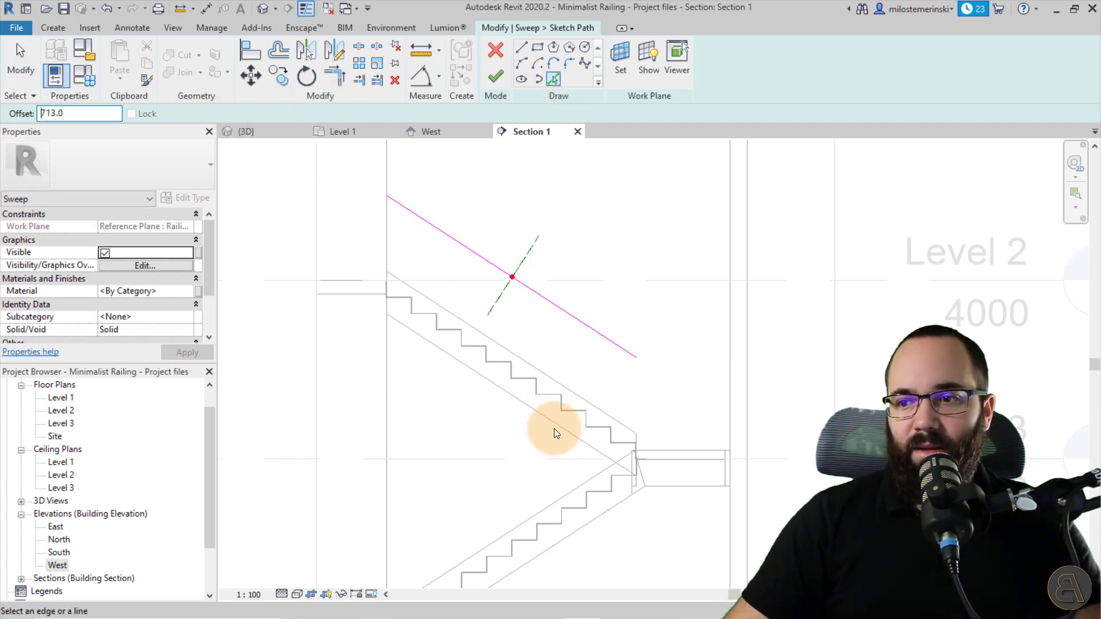
pyautogui.click(515, 524)
pyautogui.press('Escape')
# Trim/Extend the two sloping path lines so they meet in a corner near the landing.
pyautogui.moveTo(508, 502); pyautogui.dragTo(492, 389, button='middle')
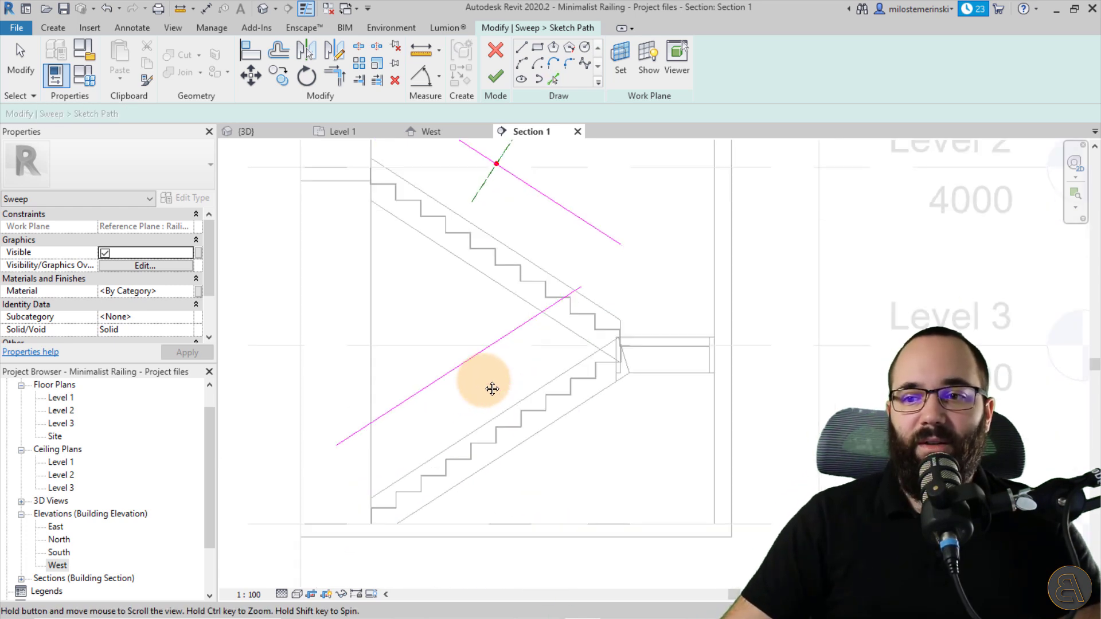
pyautogui.moveTo(414, 457); pyautogui.dragTo(336, 500, button='middle')
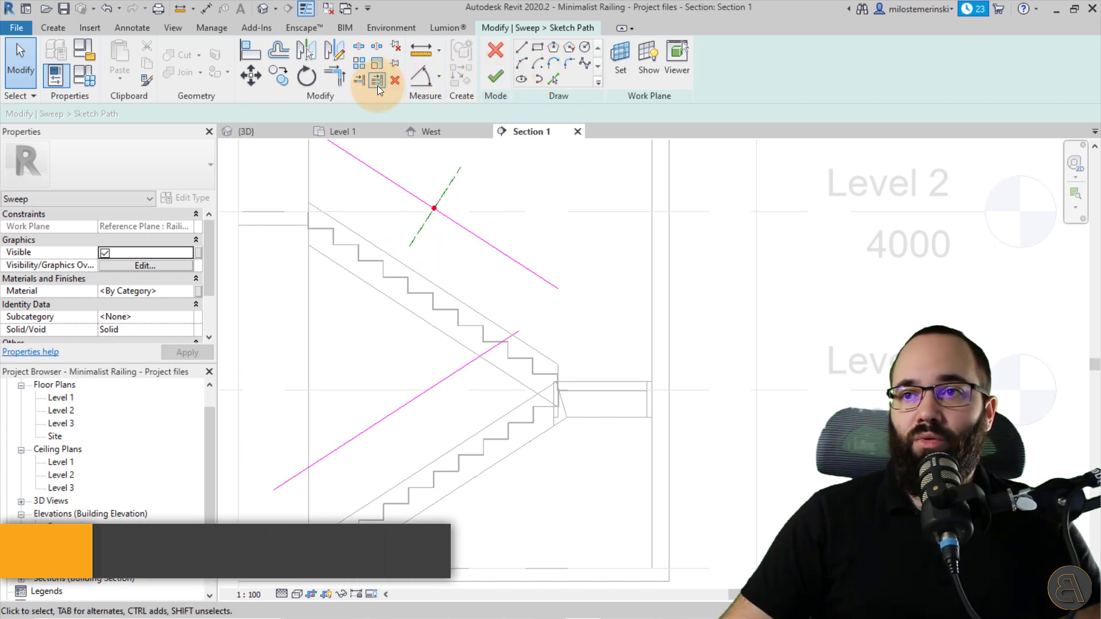
pyautogui.click(335, 75)
pyautogui.click(474, 350)
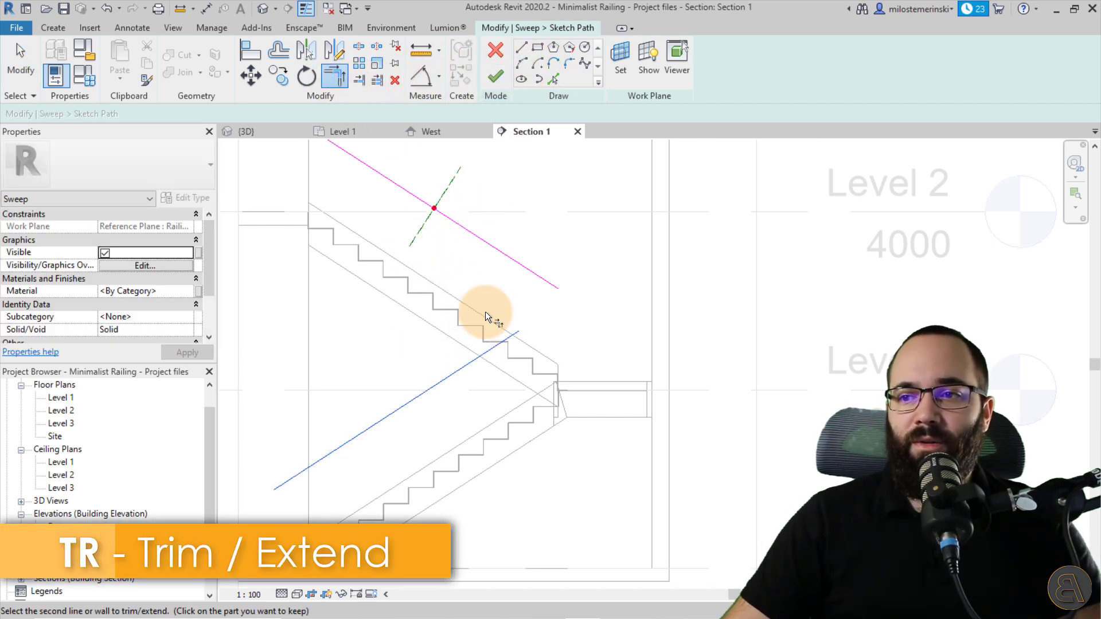
pyautogui.click(491, 250)
pyautogui.scroll(-1, 454, 308)
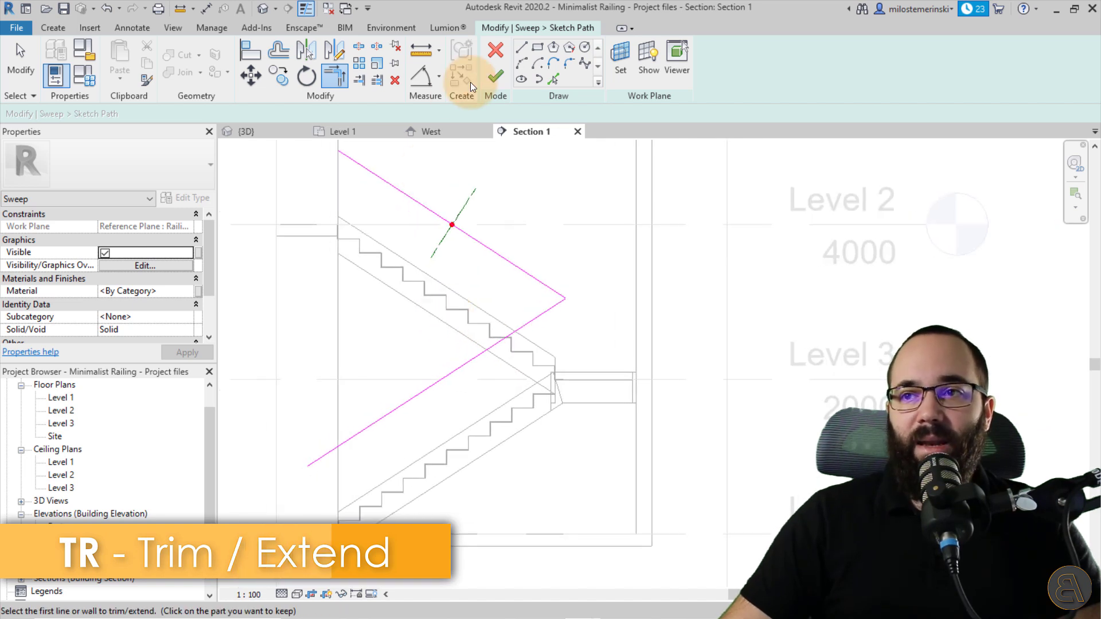
# Draw a path line perpendicular to the lower sloping line, from near its lower end to just below the floor line at the stair foot.
pyautogui.click(520, 55)
pyautogui.scroll(2, 328, 451)
pyautogui.click(294, 456)
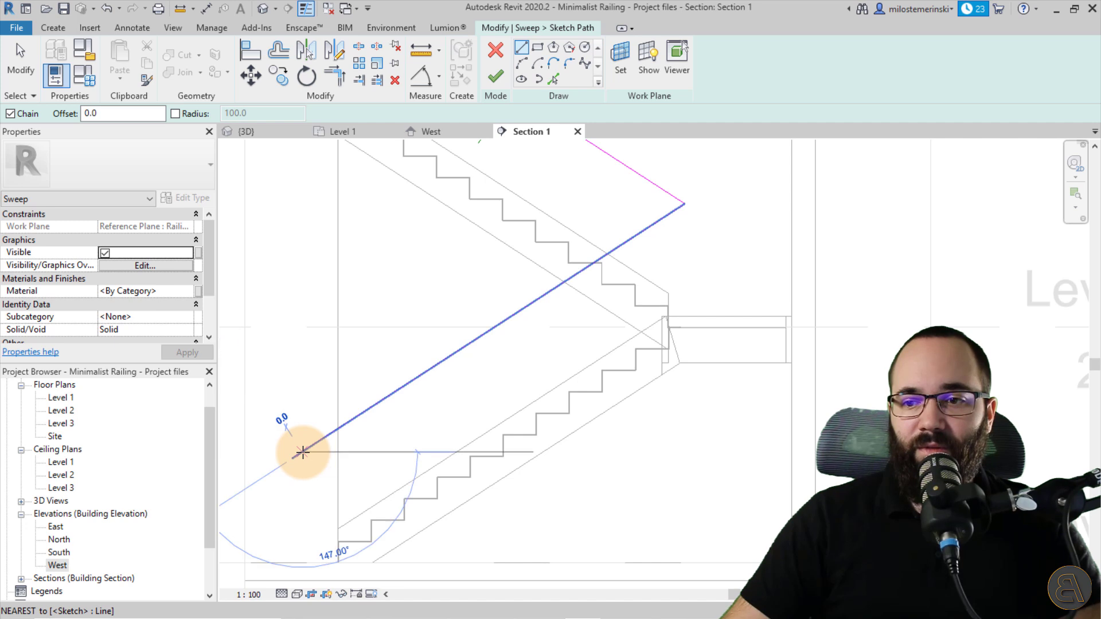
pyautogui.moveTo(327, 499); pyautogui.dragTo(320, 450, button='middle')
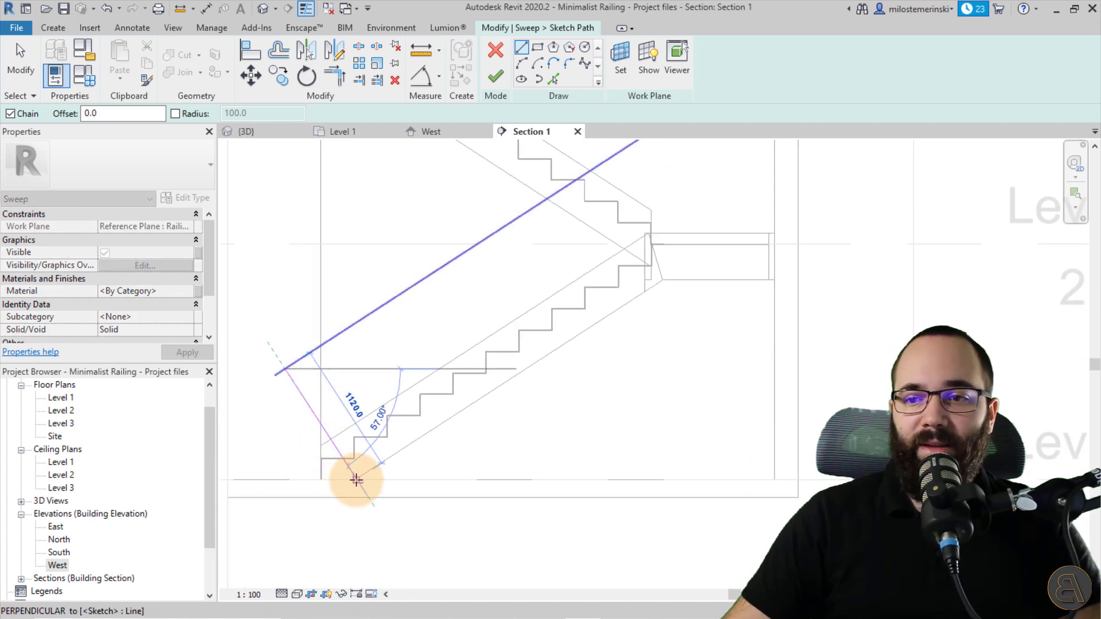
pyautogui.scroll(2, 360, 485)
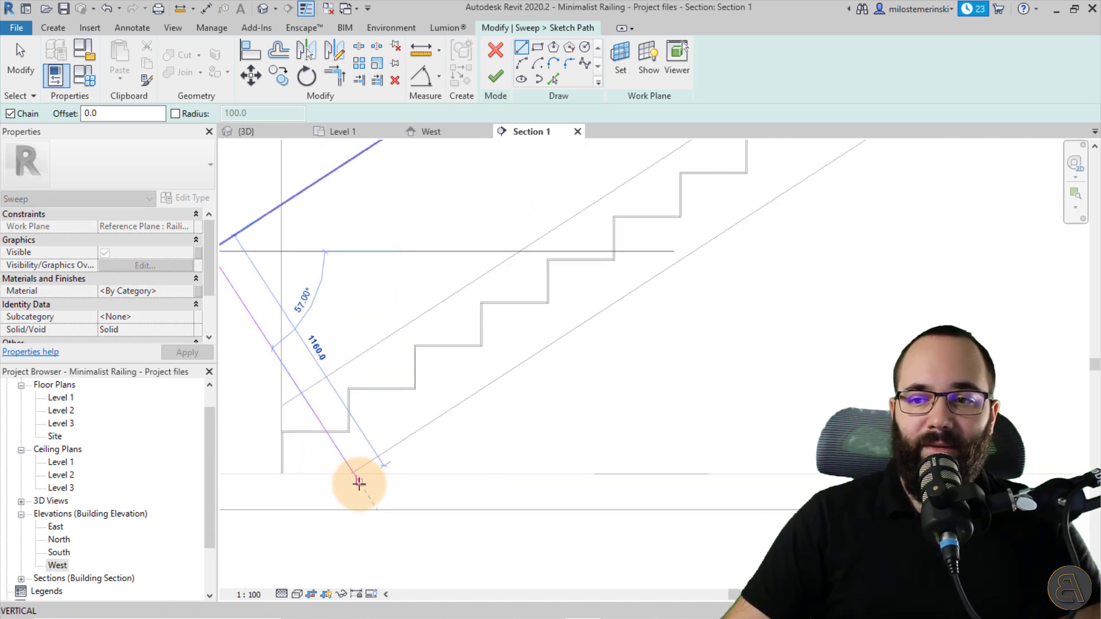
pyautogui.click(359, 484)
pyautogui.press('Escape')
pyautogui.press('Escape')
# Trim the lower sloping path line's overshoot back to the perpendicular line at the stair foot.
pyautogui.scroll(-5, 460, 443)
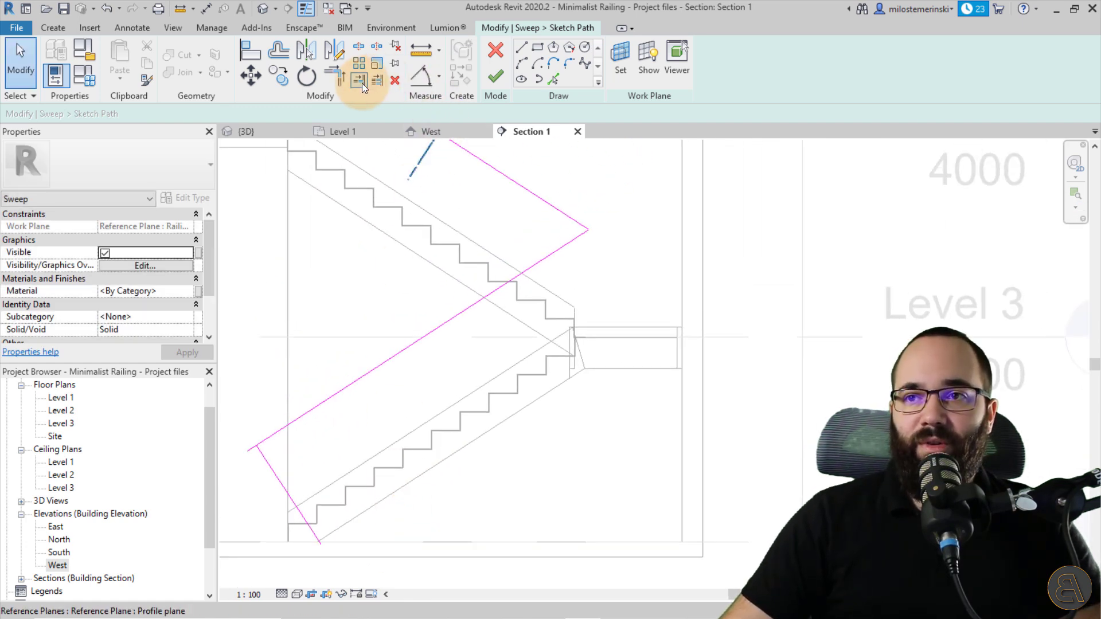
pyautogui.click(271, 438)
pyautogui.click(267, 455)
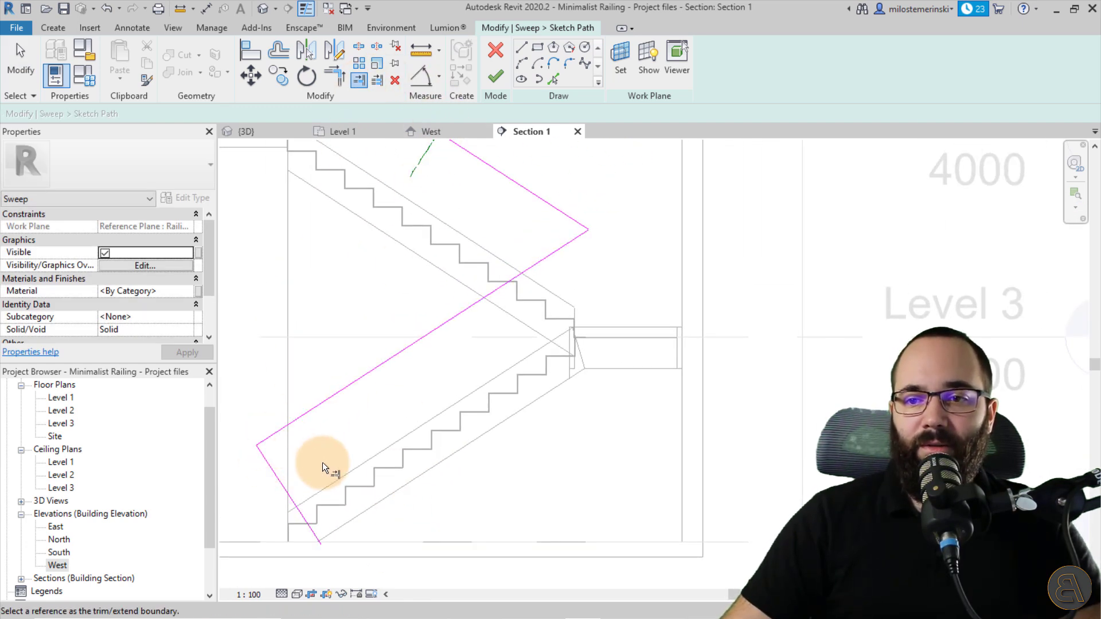
pyautogui.scroll(-1, 340, 416)
pyautogui.press('Escape')
# Extend the upper sloping path line past the stair's top edge to a length of about 3600 mm.
pyautogui.scroll(-2, 320, 349)
pyautogui.scroll(4, 330, 246)
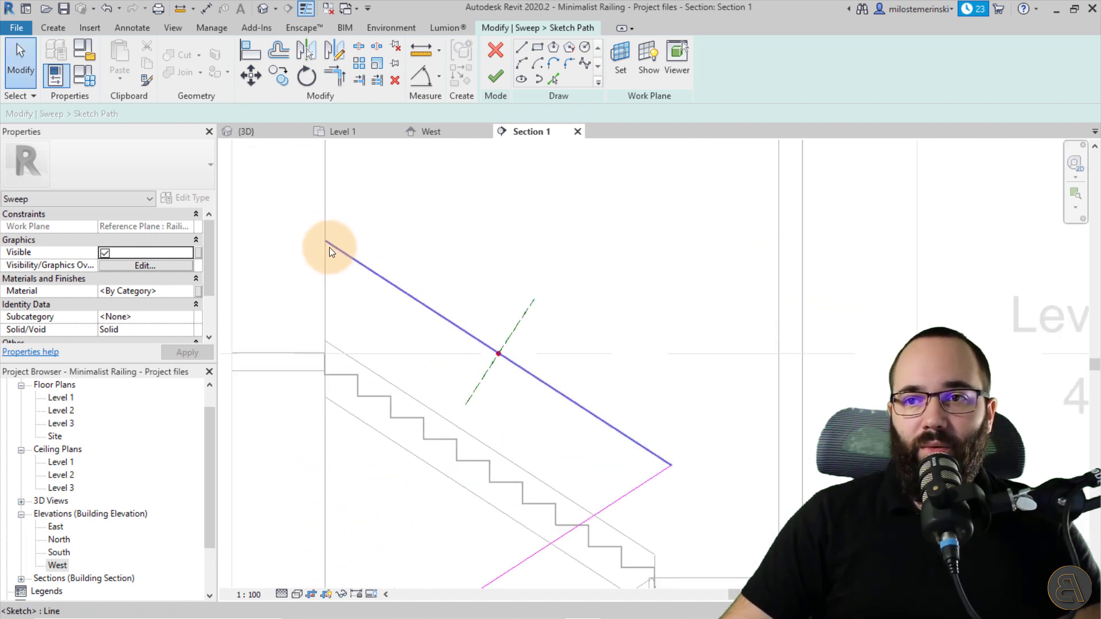
pyautogui.click(329, 246)
pyautogui.moveTo(328, 239); pyautogui.dragTo(309, 228)
# Draw a vertical path line from the upper end down to Level 2 and shift it to about 120 mm beyond the stair's top edge.
pyautogui.click(522, 47)
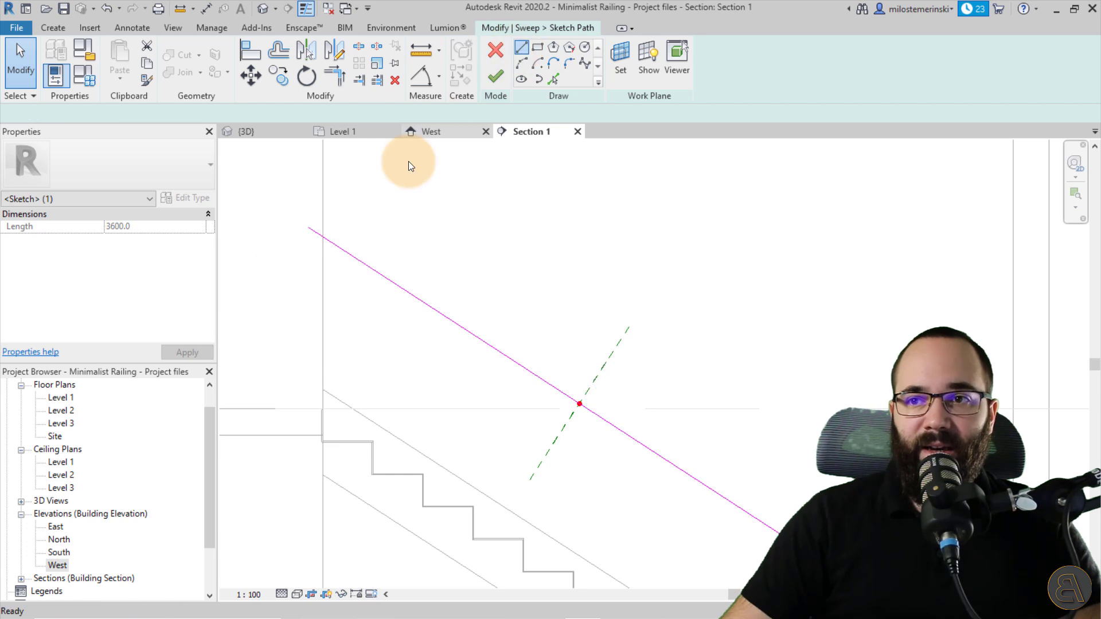
pyautogui.click(309, 229)
pyautogui.click(309, 408)
pyautogui.press('Escape')
pyautogui.press('Escape')
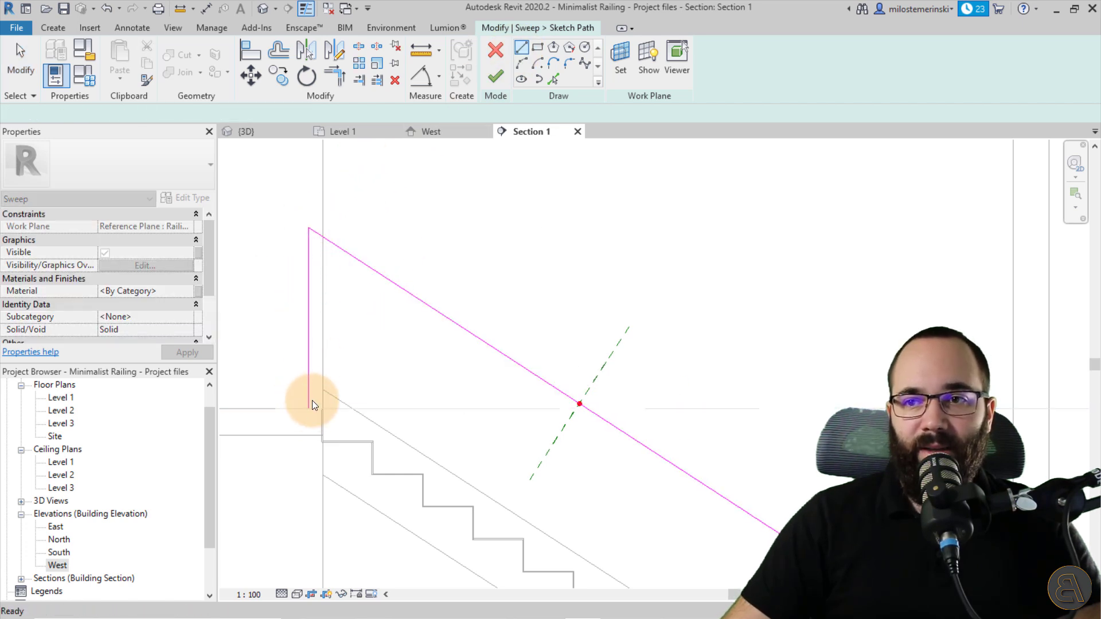
pyautogui.moveTo(308, 361); pyautogui.dragTo(301, 361)
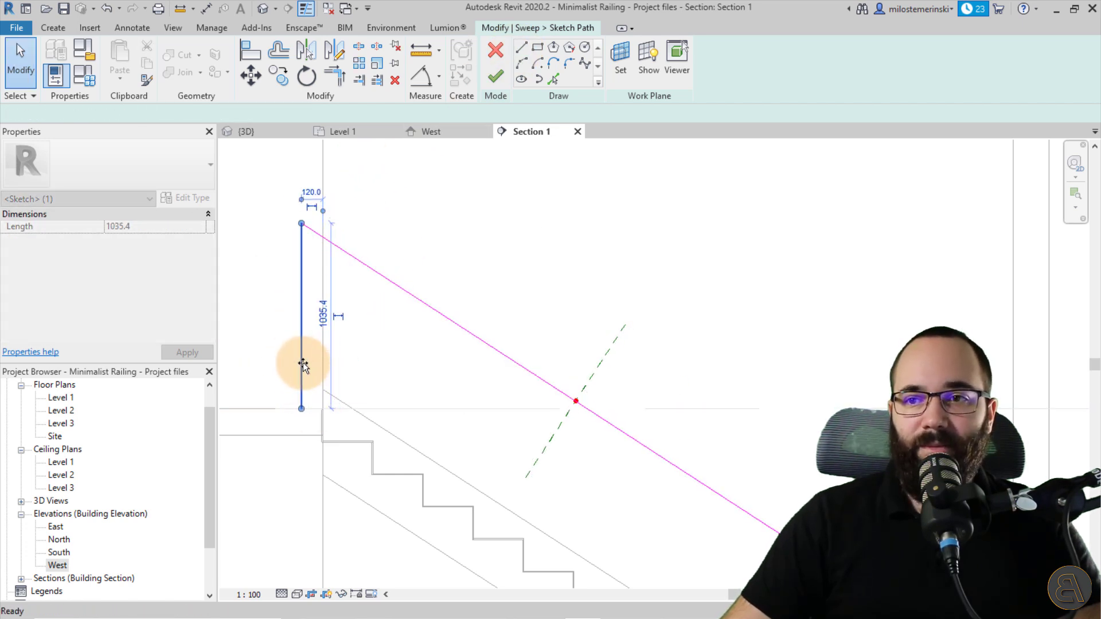
# Round the three corners of the railing's sweep path with 200 mm radius fillet arcs.
pyautogui.click(312, 364)
pyautogui.scroll(-3, 312, 367)
pyautogui.moveTo(344, 337)
pyautogui.mouseDown(button='middle')
pyautogui.moveTo(371, 287)
pyautogui.moveTo(357, 363)
pyautogui.moveTo(333, 378)
pyautogui.mouseUp(button='middle')
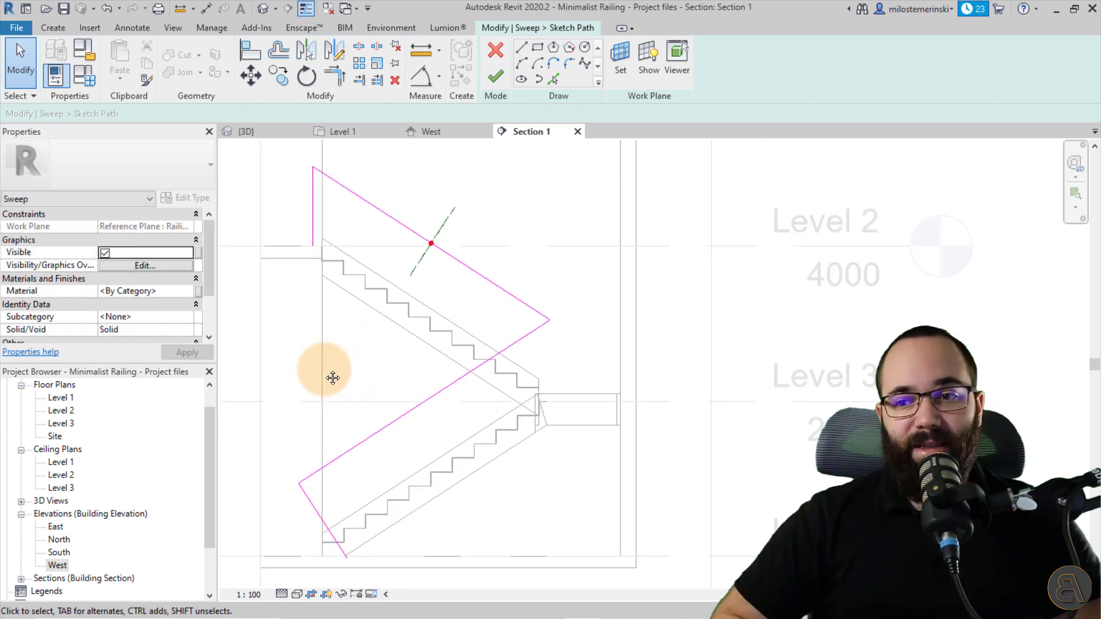
pyautogui.click(568, 65)
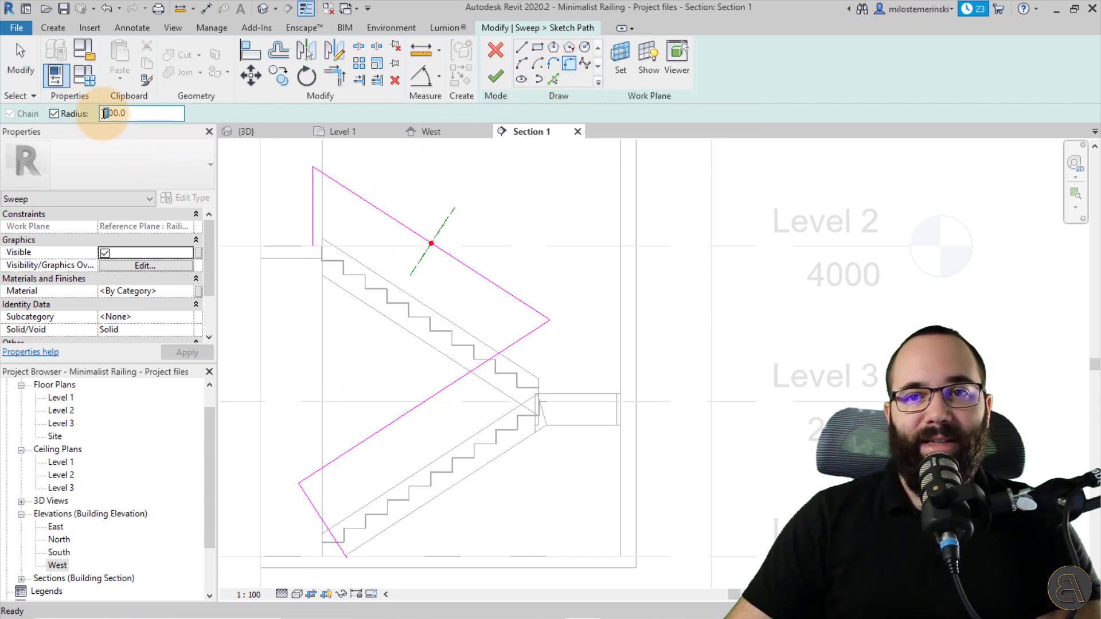
pyautogui.click(315, 204)
pyautogui.click(344, 185)
pyautogui.click(509, 295)
pyautogui.click(516, 343)
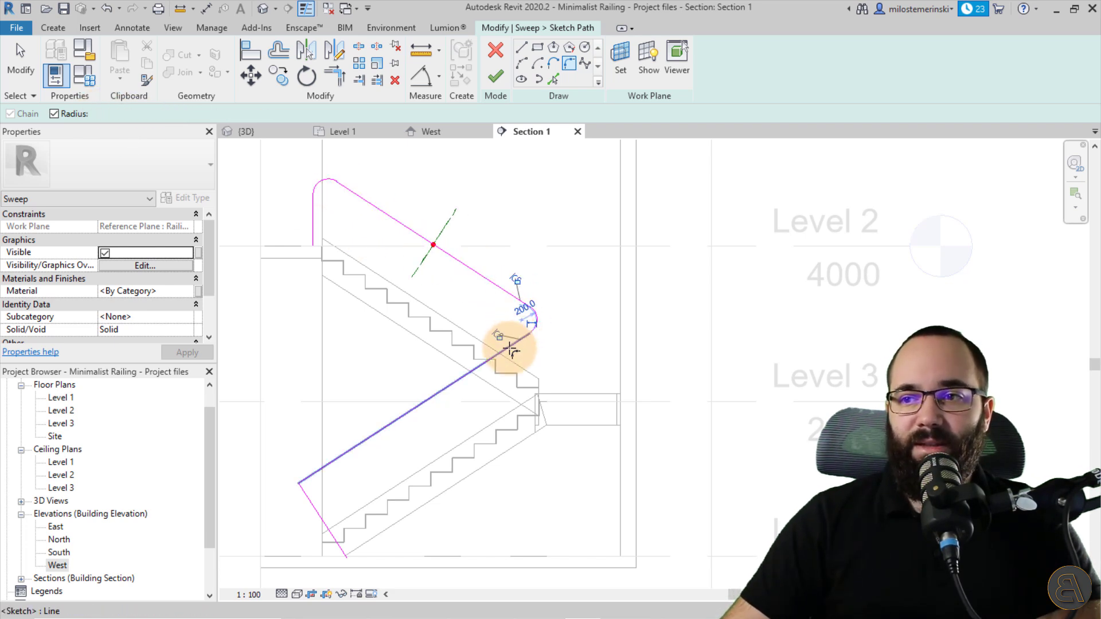
pyautogui.click(323, 468)
pyautogui.click(308, 500)
pyautogui.scroll(-2, 457, 450)
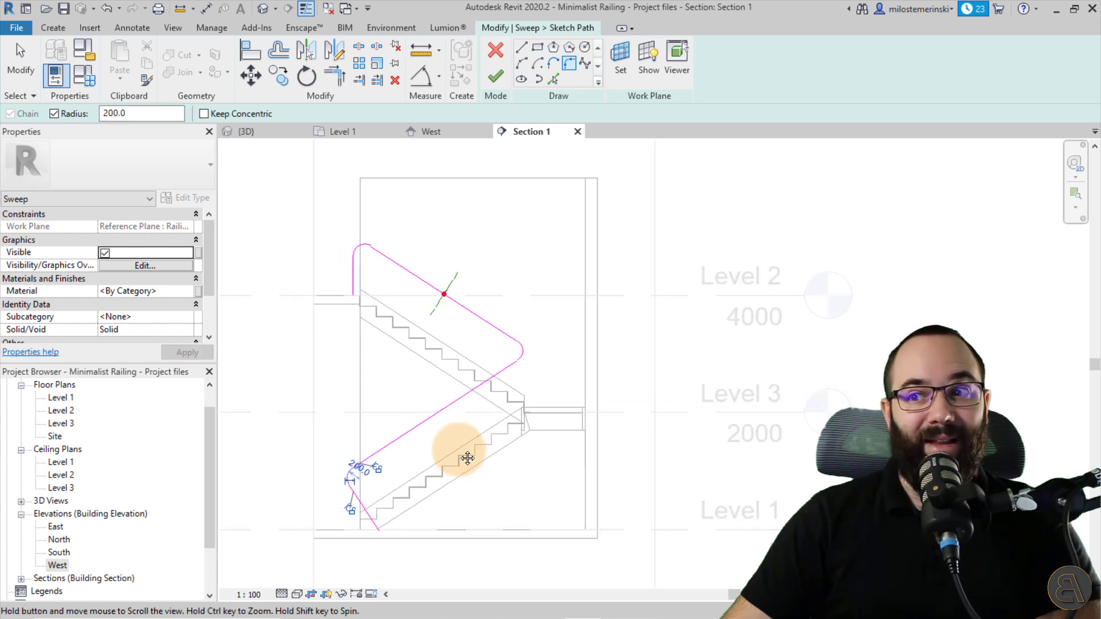
# Finish the sweep path and open its sketched profile for editing in the {3D} view.
pyautogui.scroll(1, 430, 345)
pyautogui.scroll(2, 375, 418)
pyautogui.scroll(-1, 482, 386)
pyautogui.scroll(-1, 404, 393)
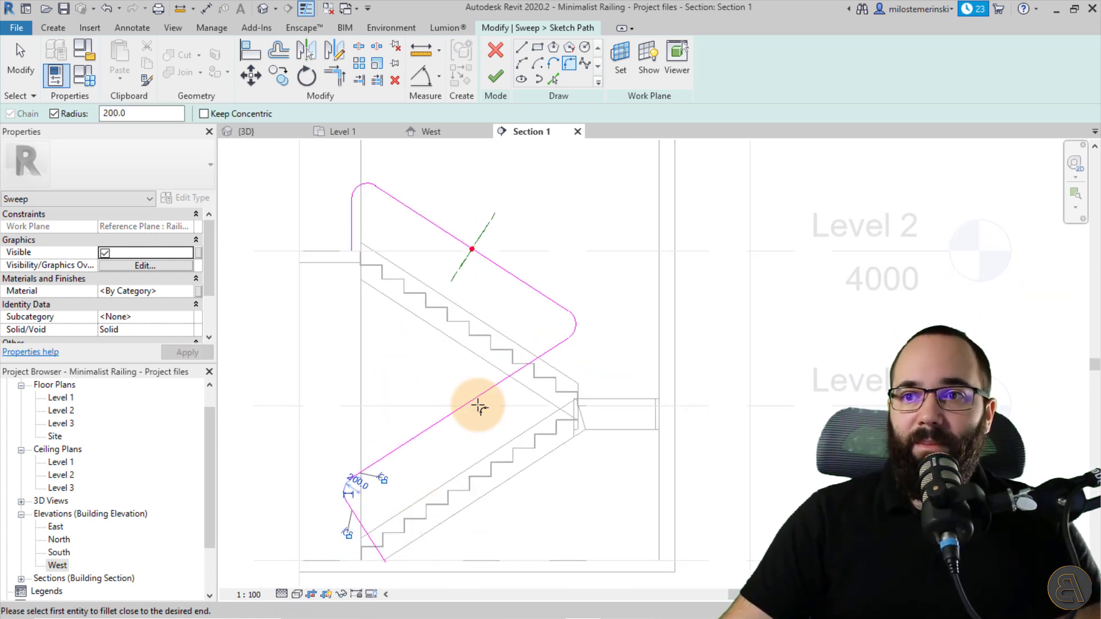
pyautogui.moveTo(392, 432); pyautogui.dragTo(398, 433, button='middle')
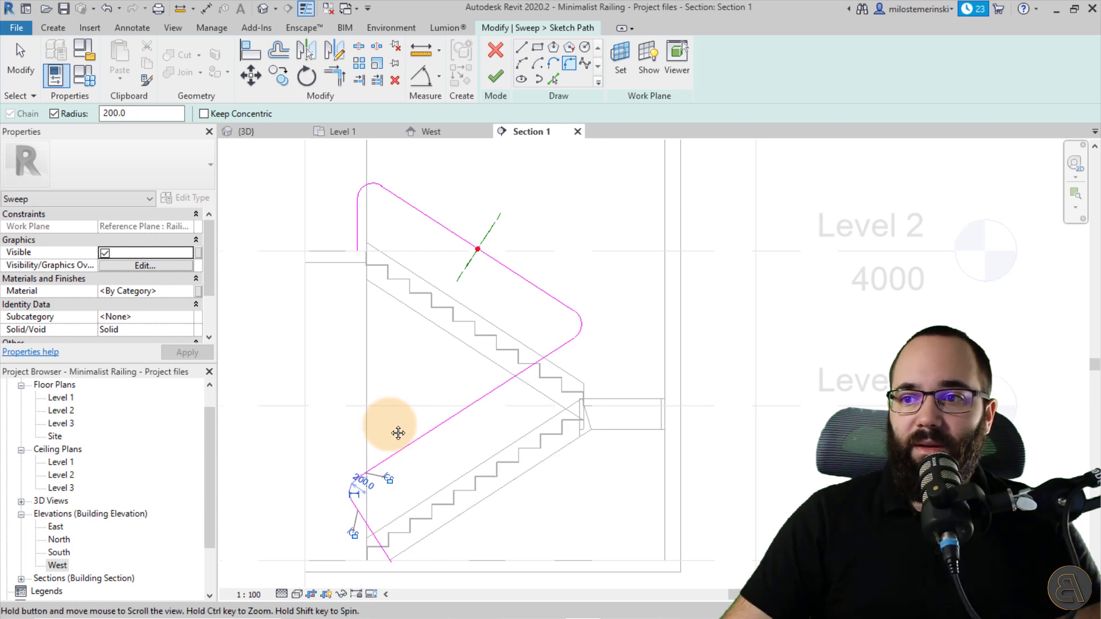
pyautogui.moveTo(467, 520); pyautogui.dragTo(465, 514, button='middle')
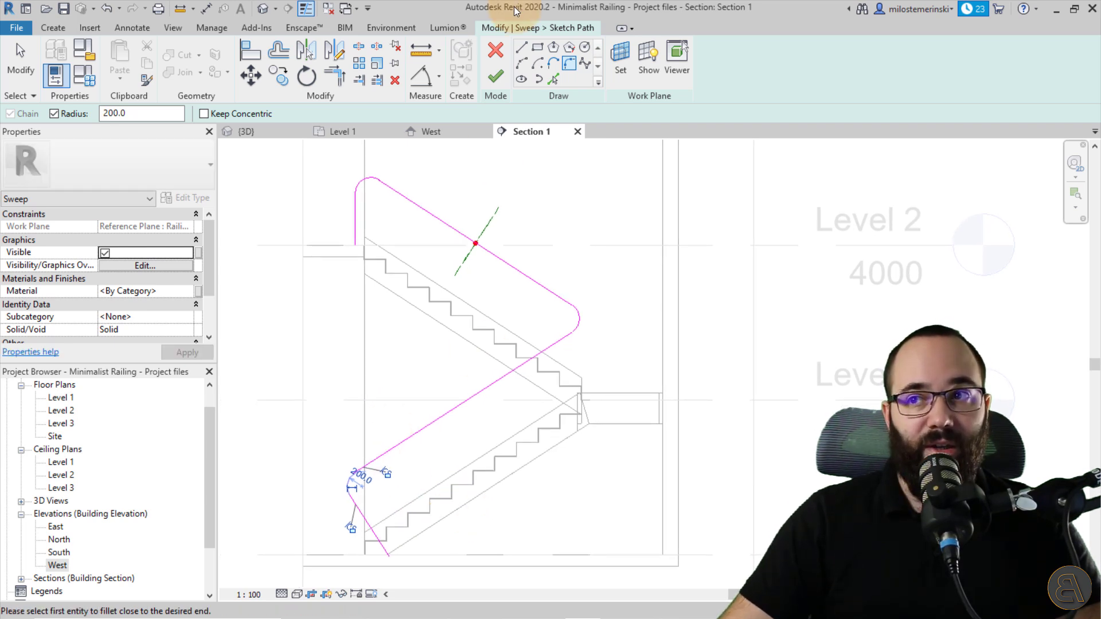
pyautogui.click(496, 76)
pyautogui.click(698, 63)
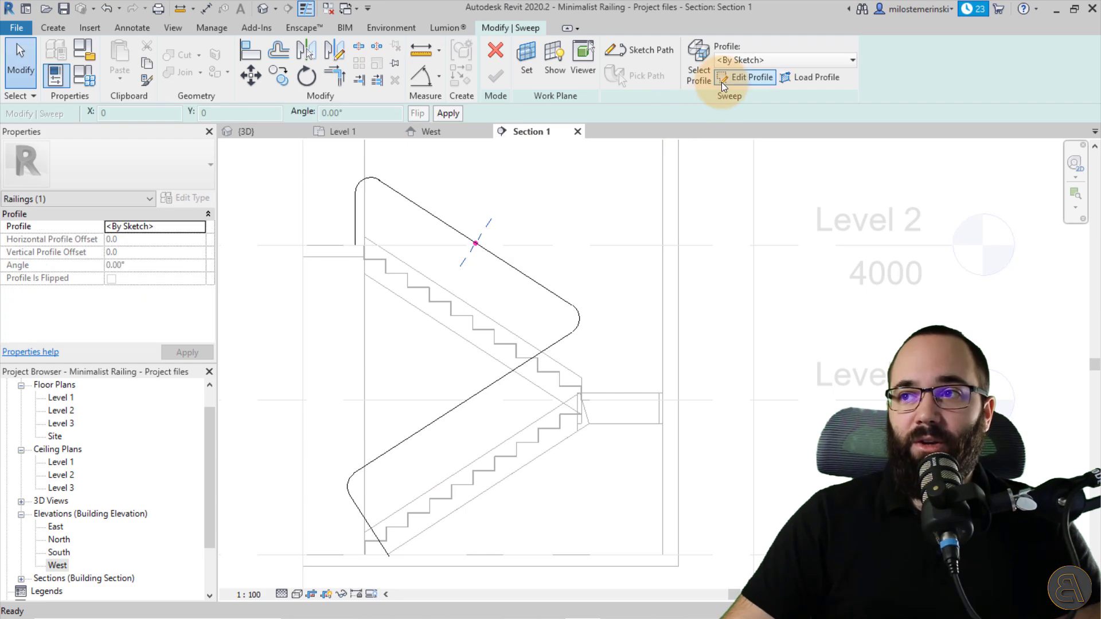
pyautogui.click(722, 81)
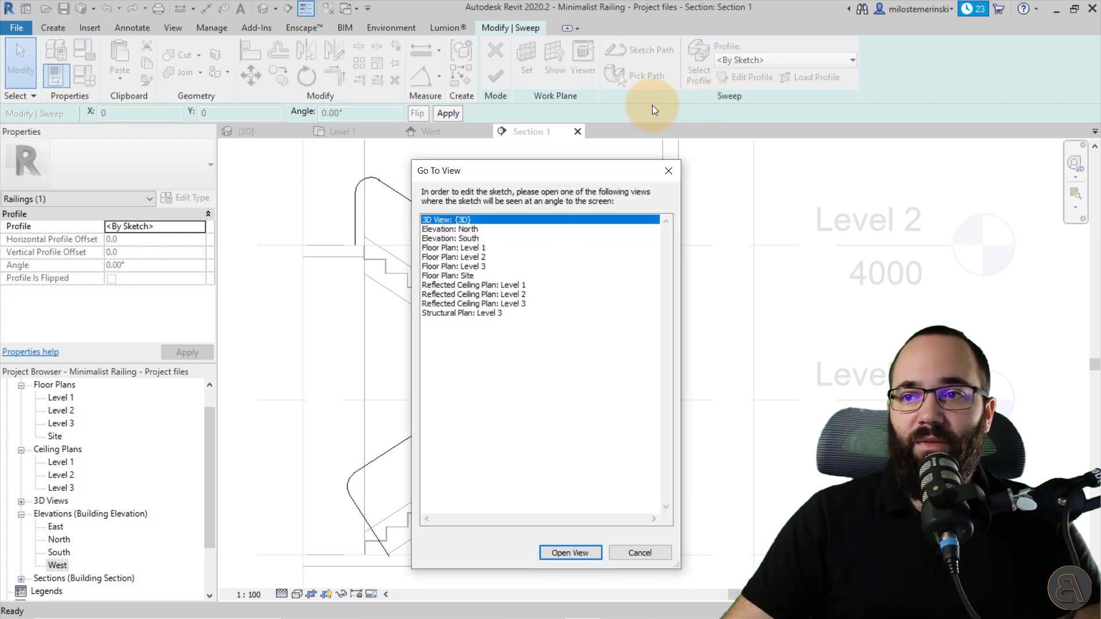
pyautogui.doubleClick(446, 224)
# Sketch a 20 mm radius circle centred on the path as the profile and finish the sweep.
pyautogui.keyDown('shift'); pyautogui.moveTo(363, 299); pyautogui.dragTo(380, 312, button='middle'); pyautogui.keyUp('shift')
pyautogui.scroll(6, 539, 225)
pyautogui.moveTo(553, 214); pyautogui.dragTo(531, 274, button='middle')
pyautogui.click(585, 50)
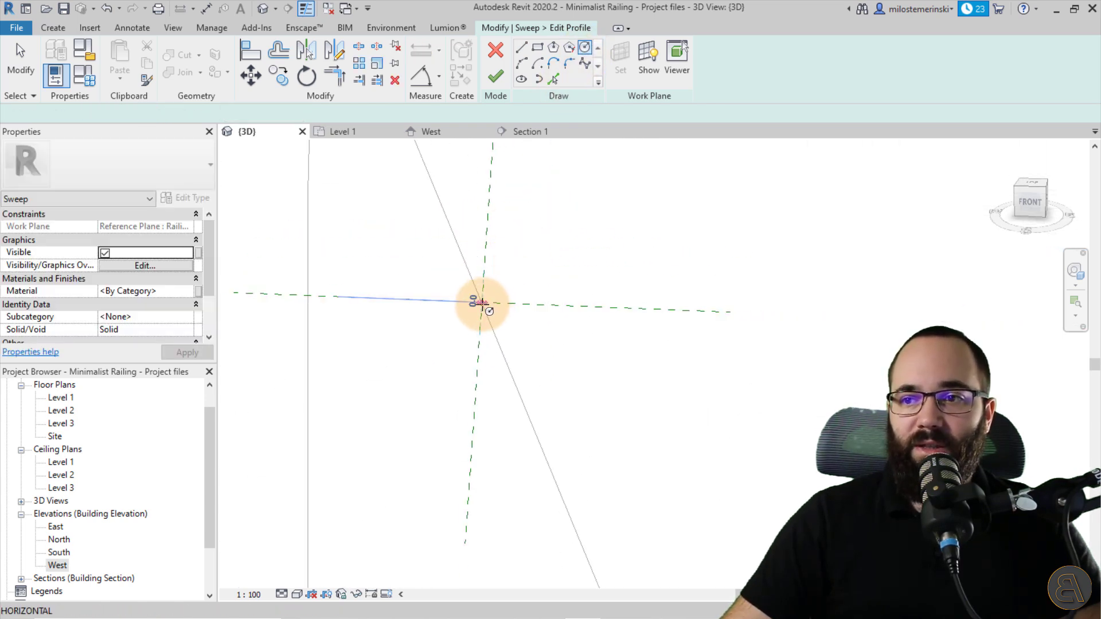
pyautogui.click(482, 302)
pyautogui.click(495, 314)
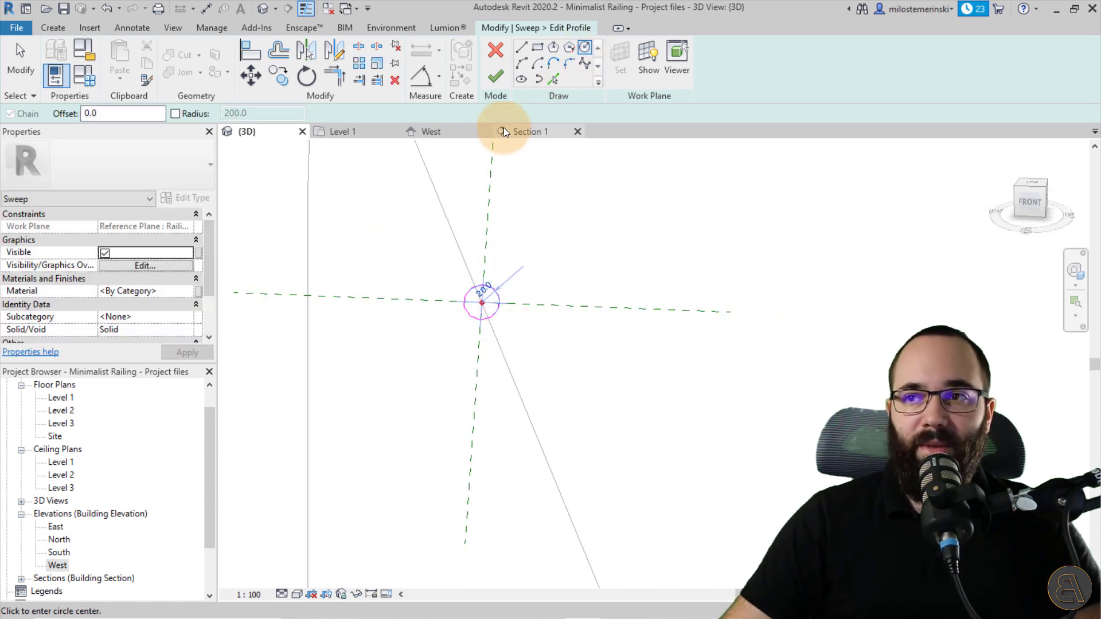
pyautogui.click(496, 76)
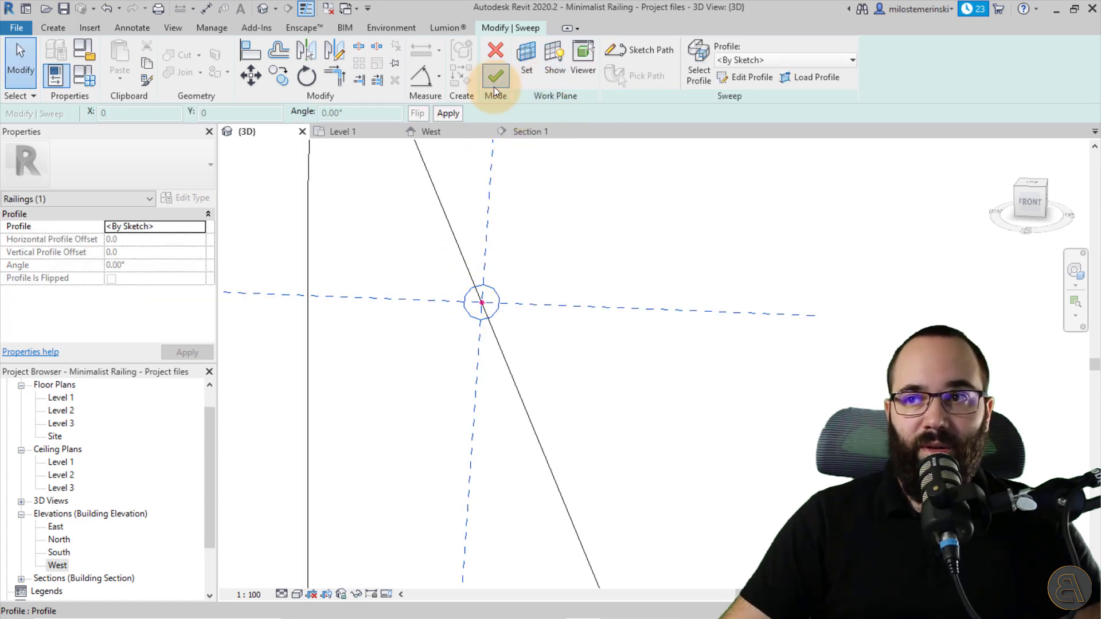
pyautogui.click(494, 86)
# Examine the railing sweep's position beside the stair flights in the 3D view.
pyautogui.click(511, 288)
pyautogui.scroll(-5, 501, 388)
pyautogui.keyDown('shift'); pyautogui.moveTo(501, 389); pyautogui.dragTo(498, 327, button='middle'); pyautogui.keyUp('shift')
pyautogui.moveTo(536, 376)
pyautogui.keyDown('shift'); pyautogui.mouseDown(button='middle')
pyautogui.moveTo(517, 374)
pyautogui.moveTo(543, 375)
pyautogui.mouseUp(button='middle'); pyautogui.keyUp('shift')
pyautogui.click(463, 301)
pyautogui.scroll(4, 463, 301)
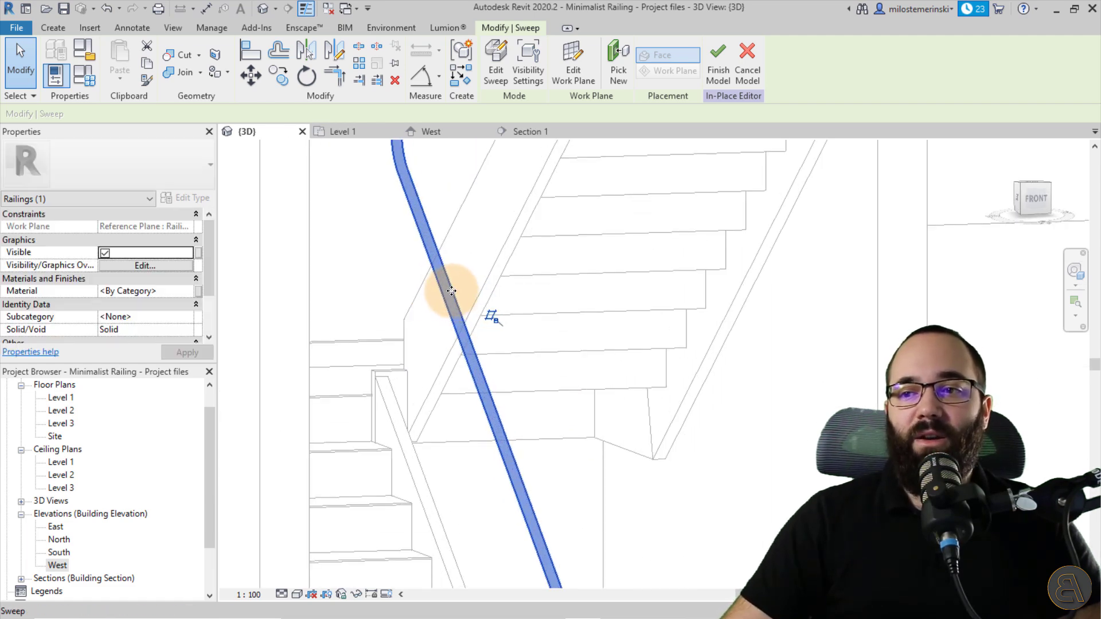
pyautogui.keyDown('shift'); pyautogui.moveTo(474, 381); pyautogui.dragTo(445, 408, button='middle'); pyautogui.keyUp('shift')
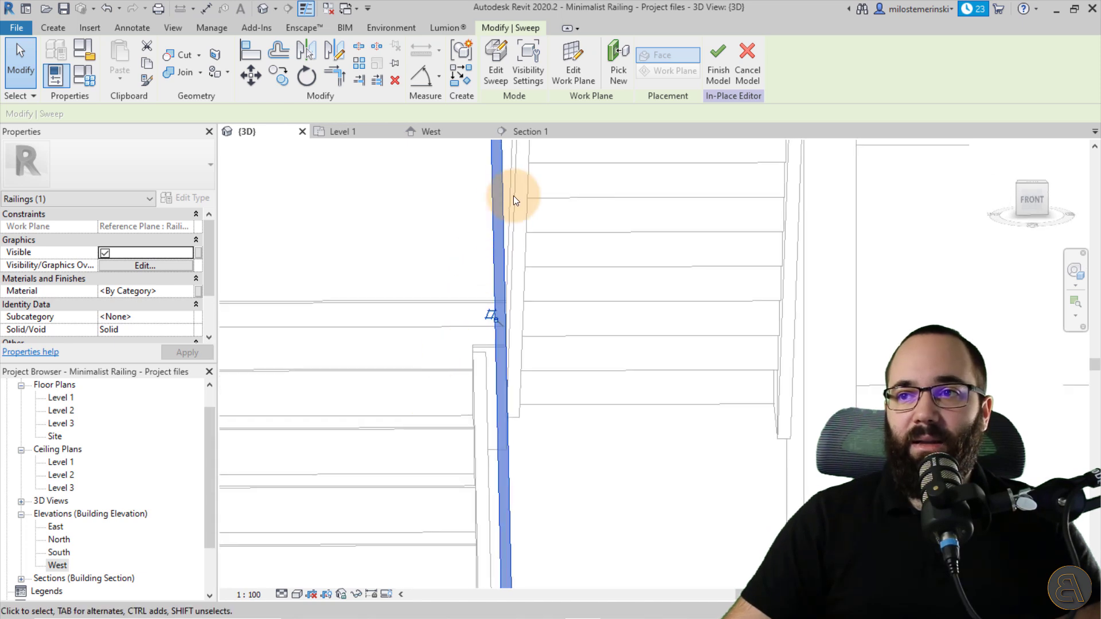
# In Section 1, draw a short reference plane perpendicular to the lower stair flight's sloping upper edge.
pyautogui.click(538, 133)
pyautogui.scroll(5, 532, 403)
pyautogui.click(495, 360)
pyautogui.scroll(3, 517, 305)
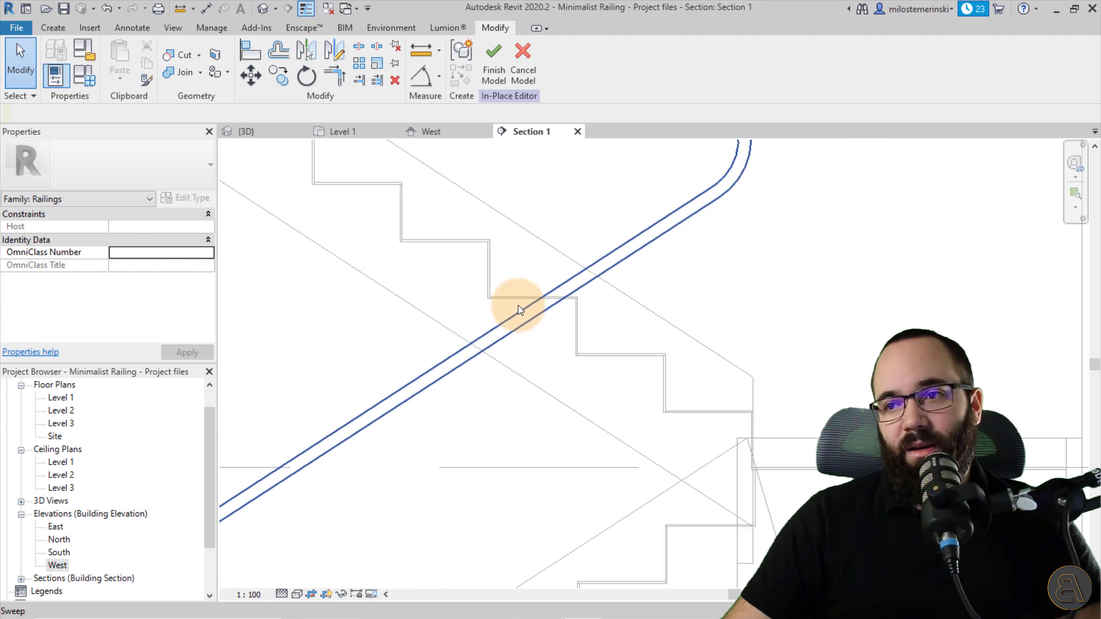
pyautogui.click(53, 27)
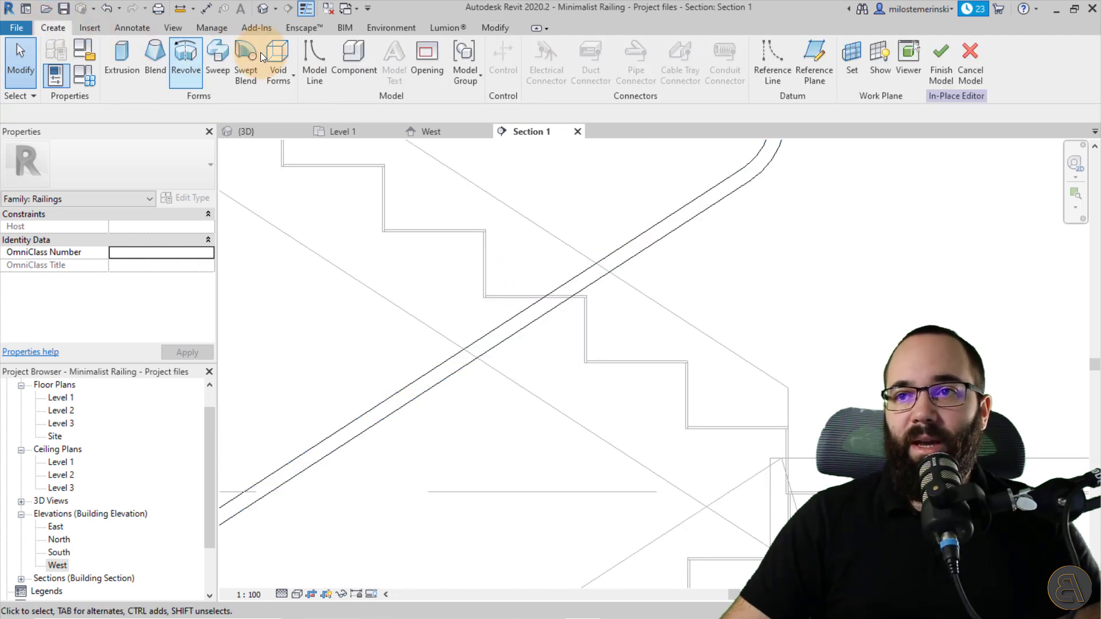
pyautogui.click(809, 82)
pyautogui.scroll(2, 487, 321)
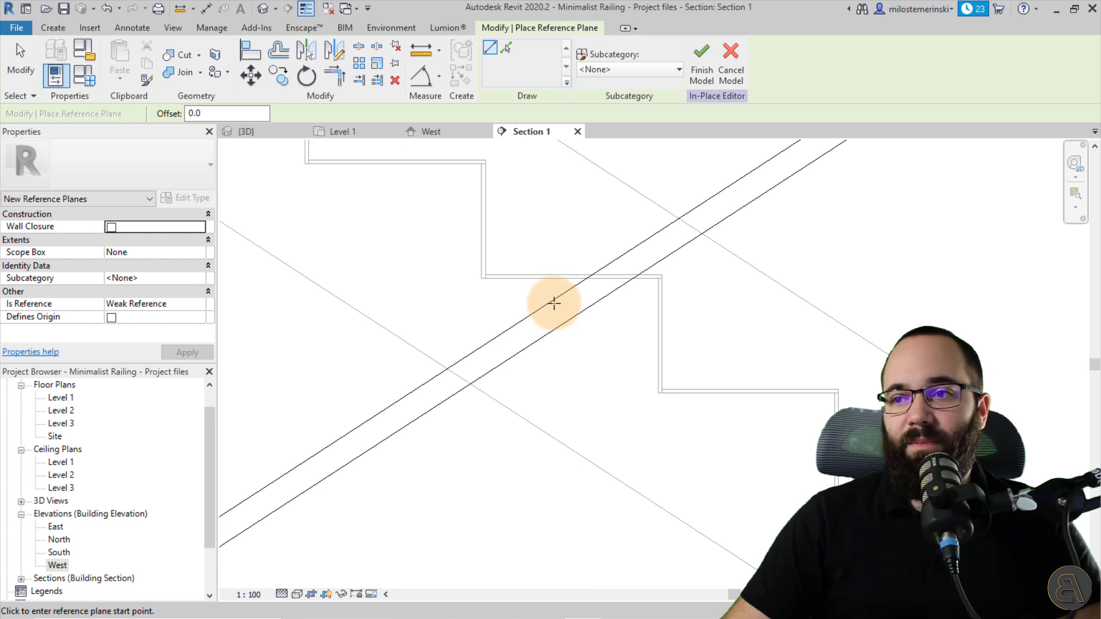
pyautogui.scroll(-4, 539, 243)
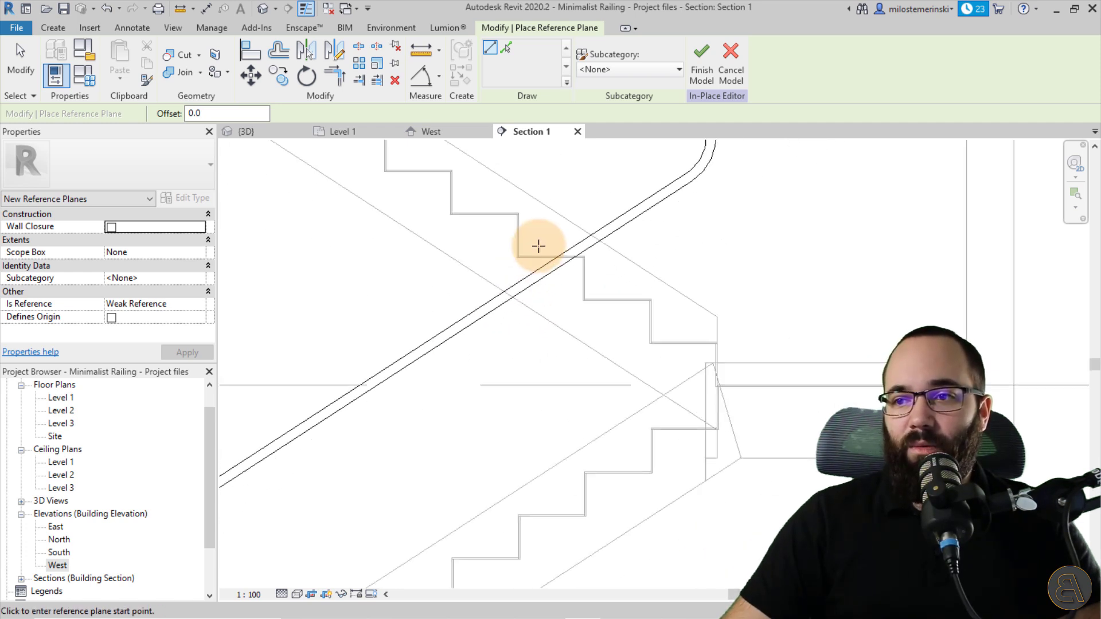
pyautogui.scroll(2, 538, 364)
pyautogui.click(556, 387)
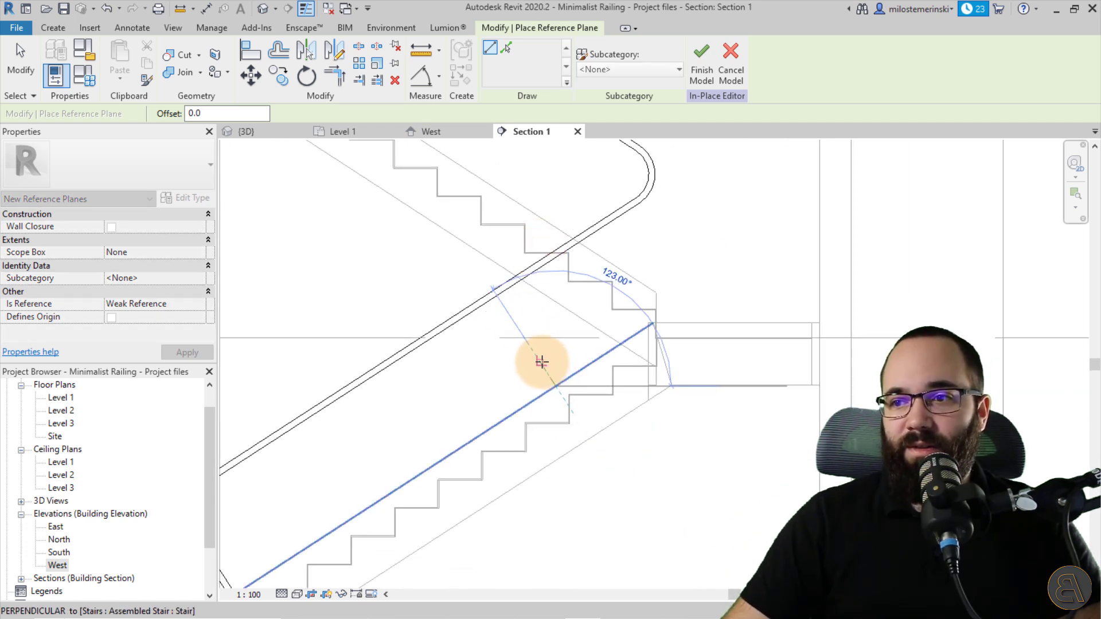
pyautogui.click(535, 353)
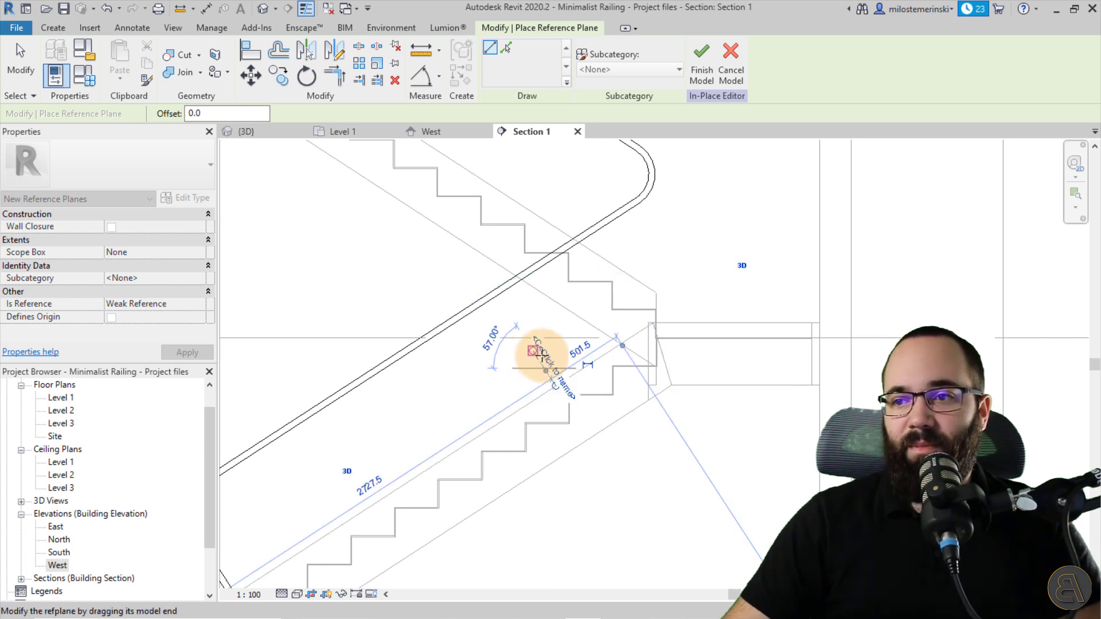
# Move the new reference plane up across the railing's lower sloping run and name it Support.
pyautogui.press('Escape')
pyautogui.click(545, 253)
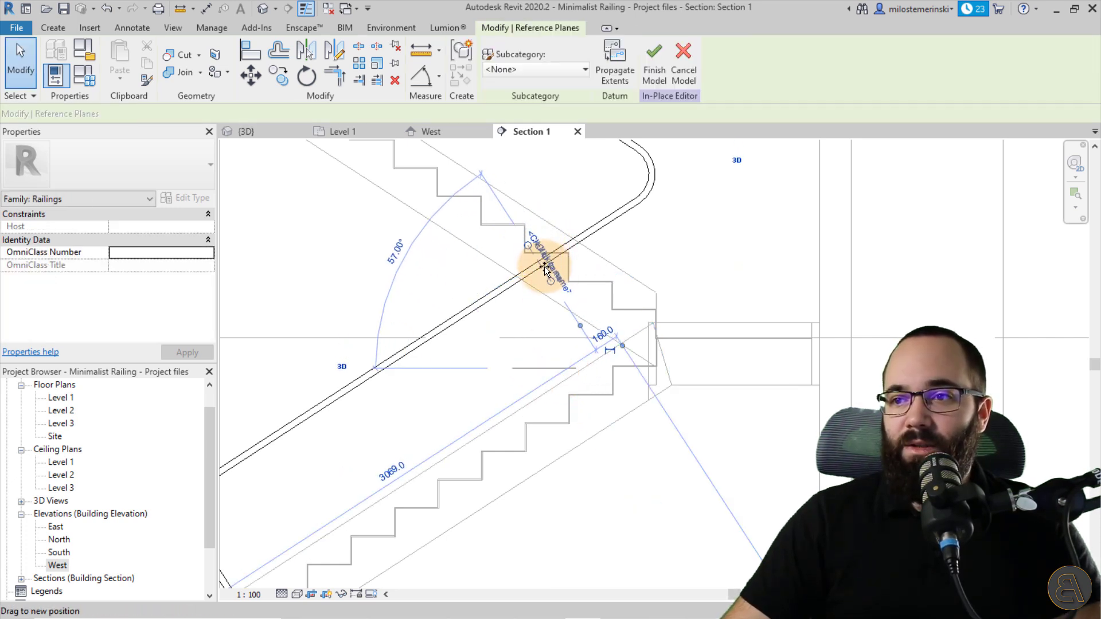
pyautogui.scroll(3, 547, 262)
pyautogui.scroll(2, 546, 285)
pyautogui.click(525, 301)
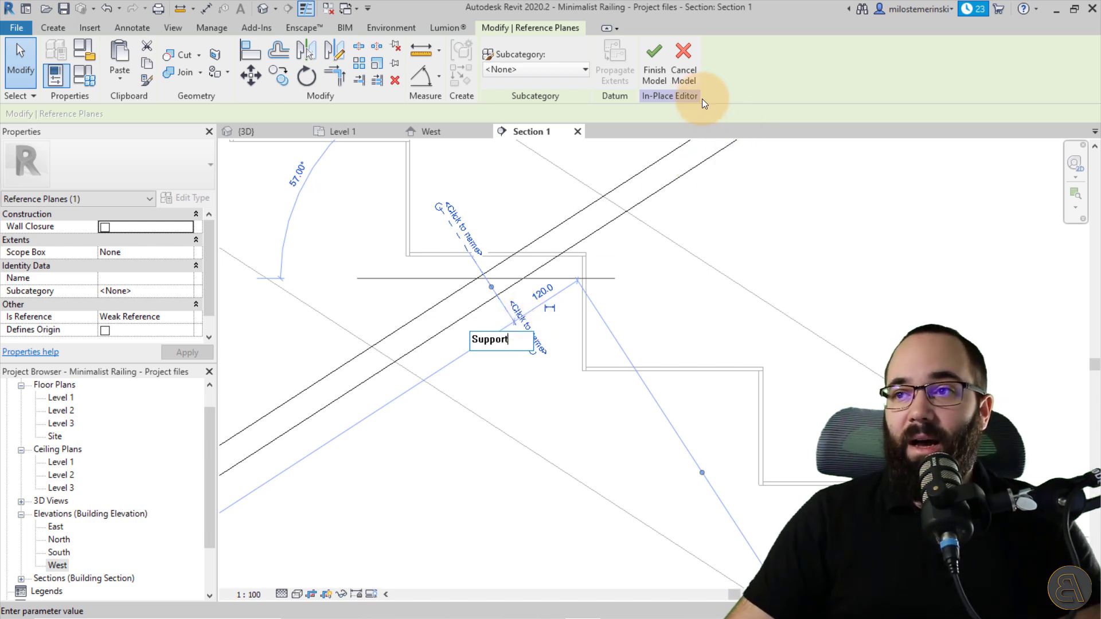
pyautogui.click(676, 288)
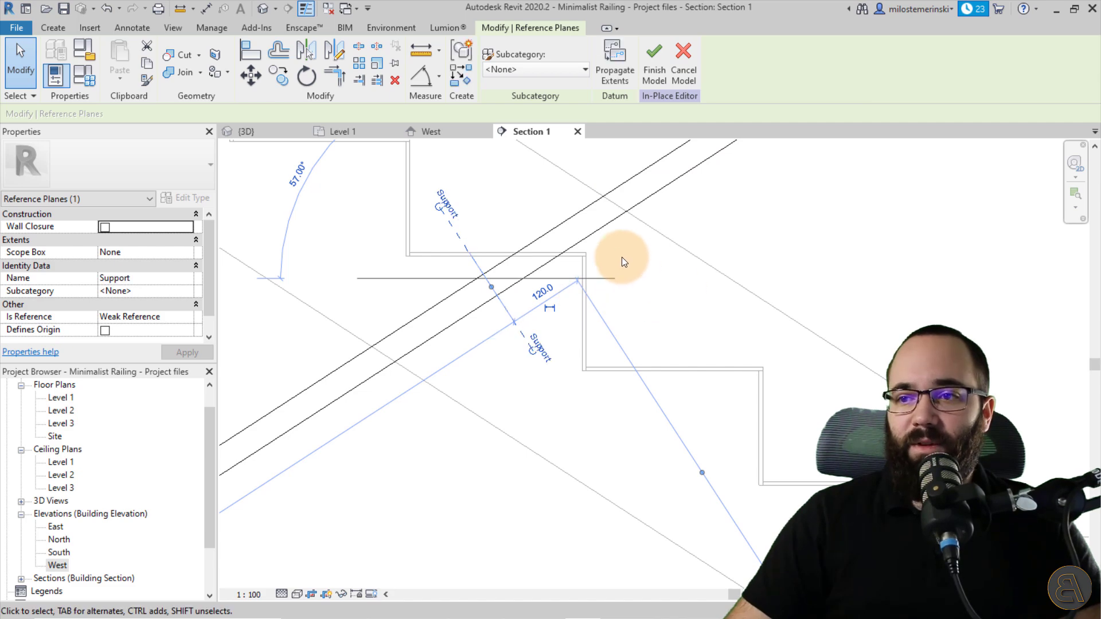
pyautogui.scroll(-2, 622, 257)
pyautogui.click(568, 322)
pyautogui.click(570, 290)
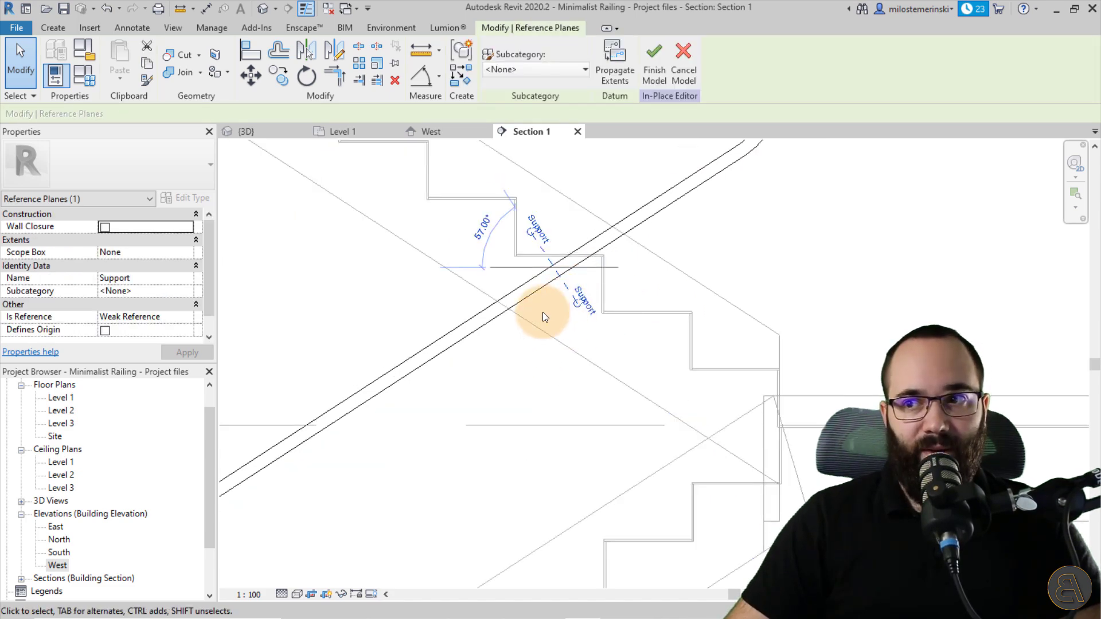
# Start an extrusion in the 3D view with its work plane set to Reference Plane : Support.
pyautogui.click(274, 143)
pyautogui.keyDown('shift'); pyautogui.moveTo(380, 327); pyautogui.dragTo(518, 340, button='middle'); pyautogui.keyUp('shift')
pyautogui.click(54, 28)
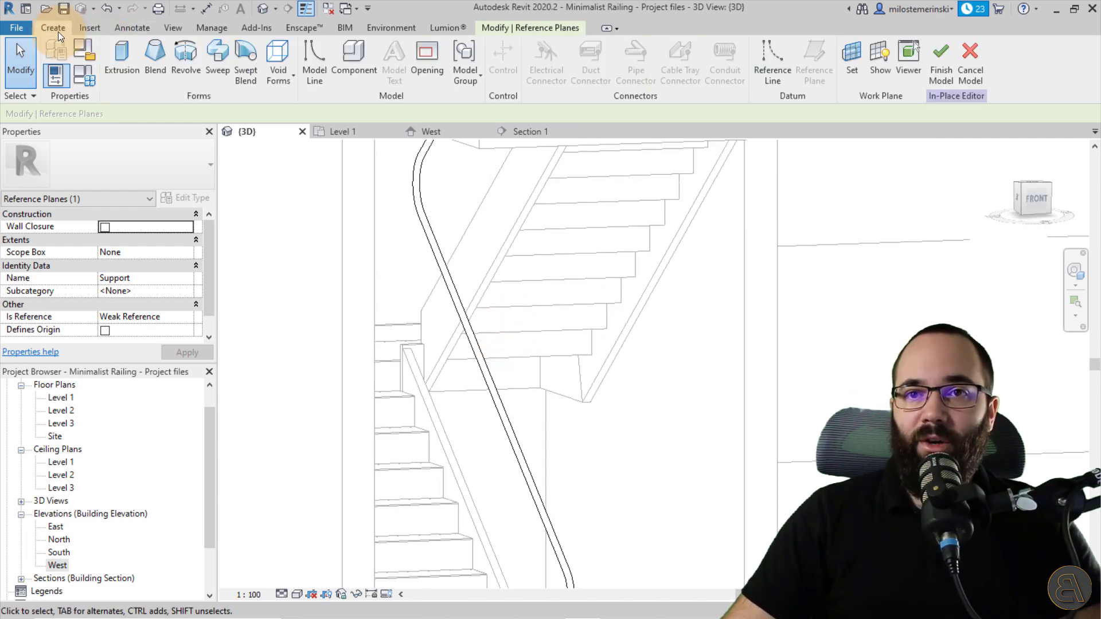
pyautogui.click(134, 78)
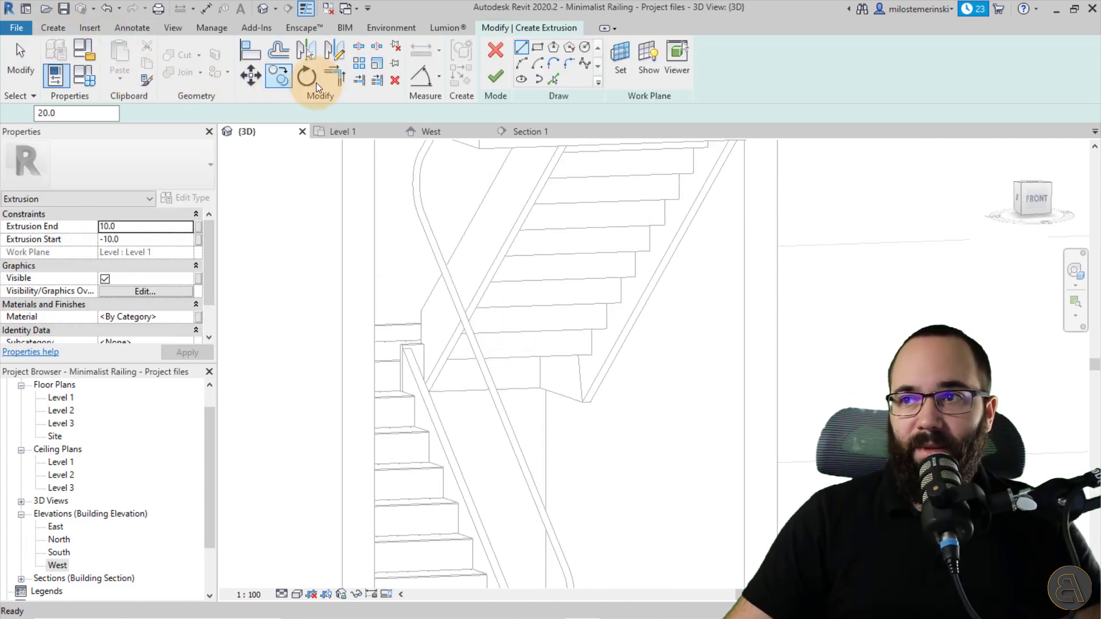
pyautogui.click(628, 72)
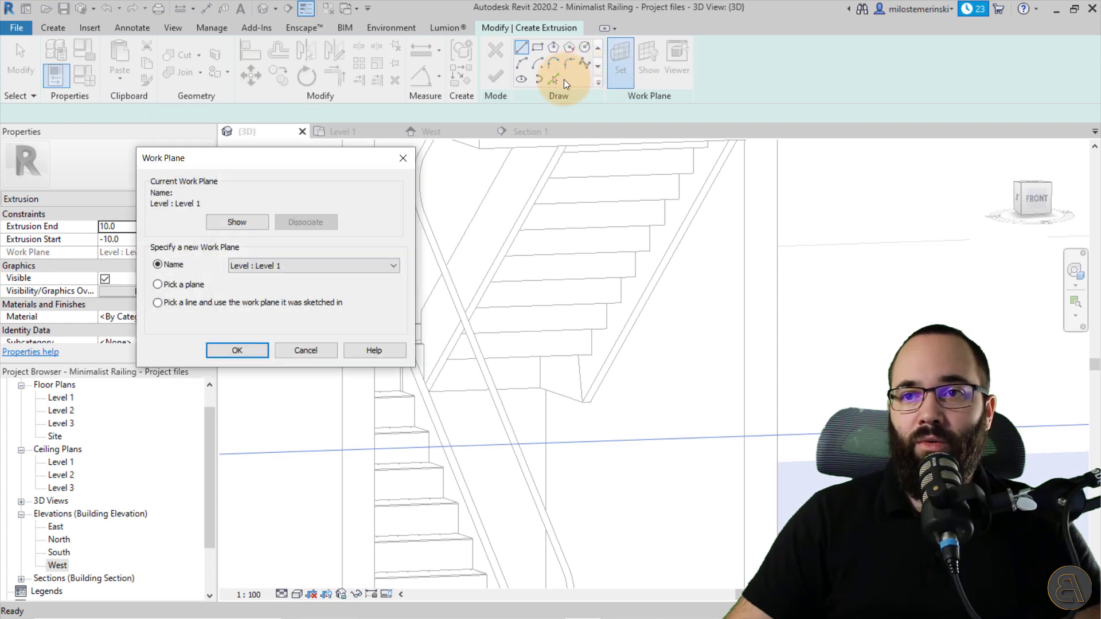
pyautogui.click(265, 270)
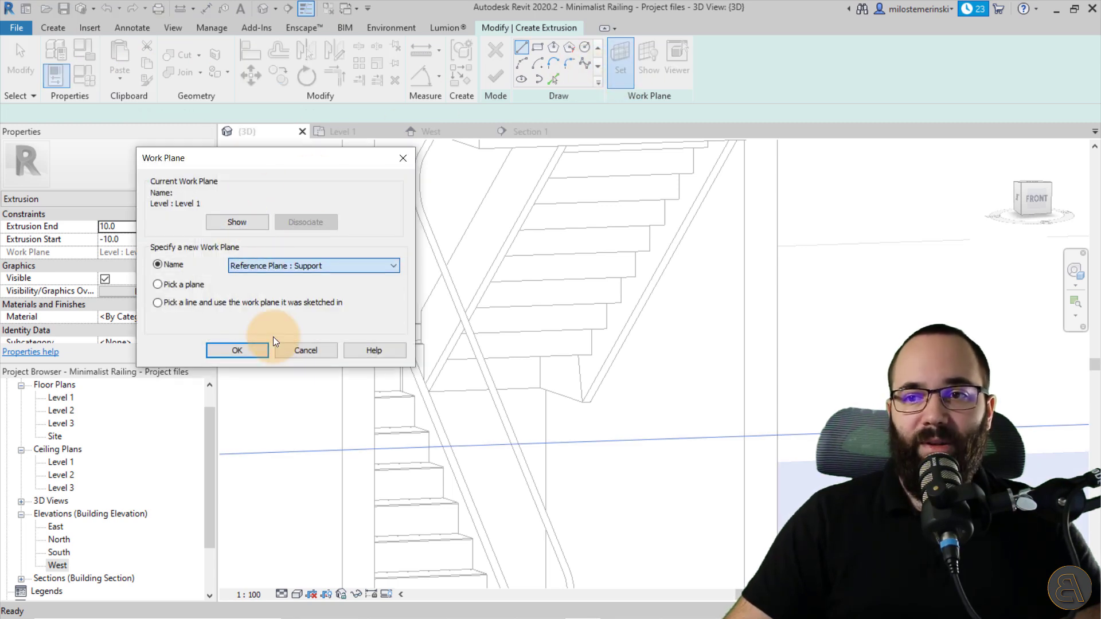
pyautogui.click(273, 336)
pyautogui.click(252, 350)
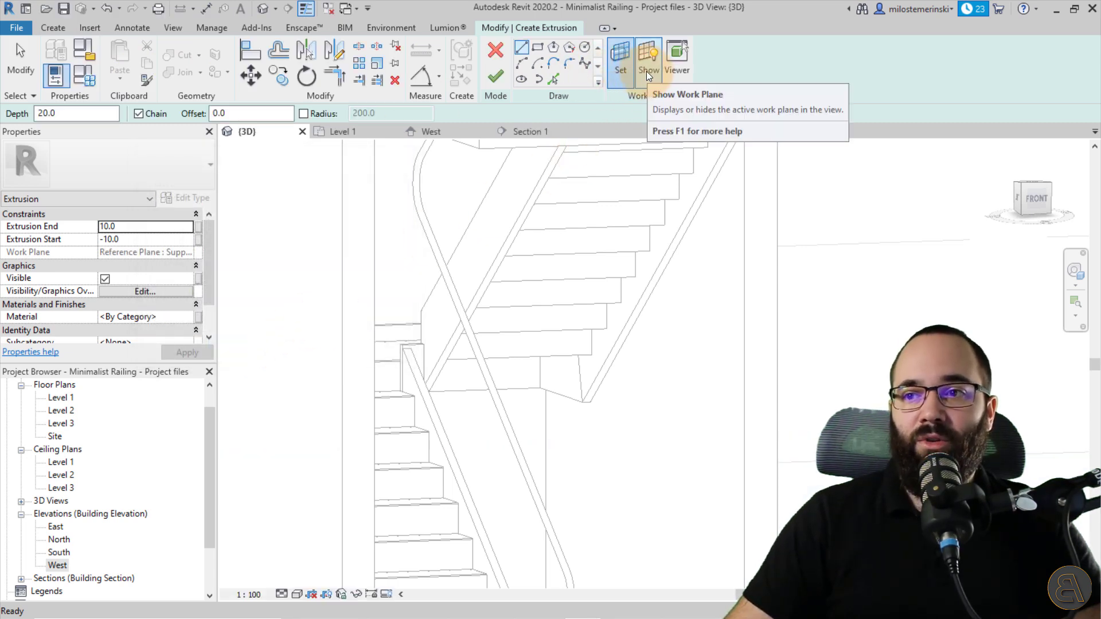
# Show the work plane and pick both halves of the railing tube's circular cross-section as extrusion sketch lines.
pyautogui.click(646, 71)
pyautogui.scroll(-3, 552, 328)
pyautogui.scroll(3, 568, 344)
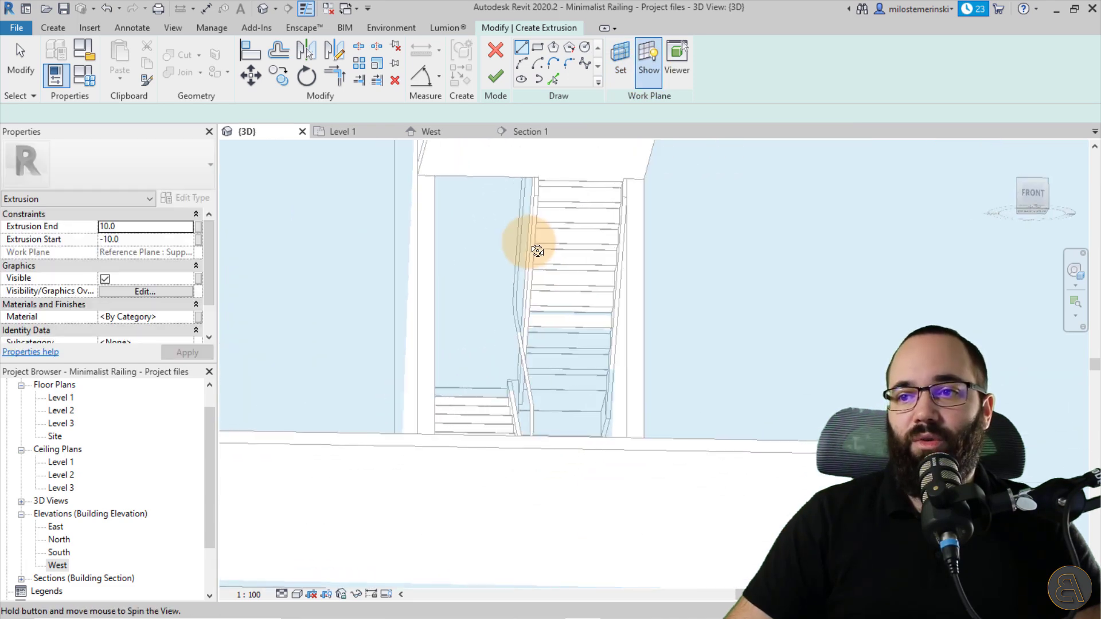
pyautogui.scroll(5, 502, 325)
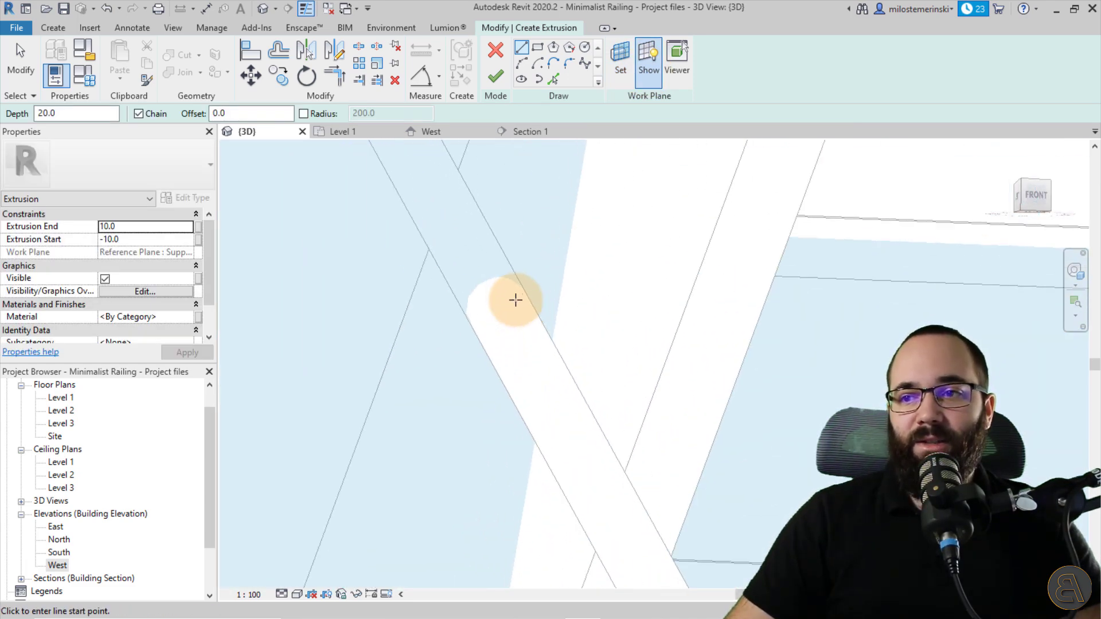
pyautogui.click(553, 78)
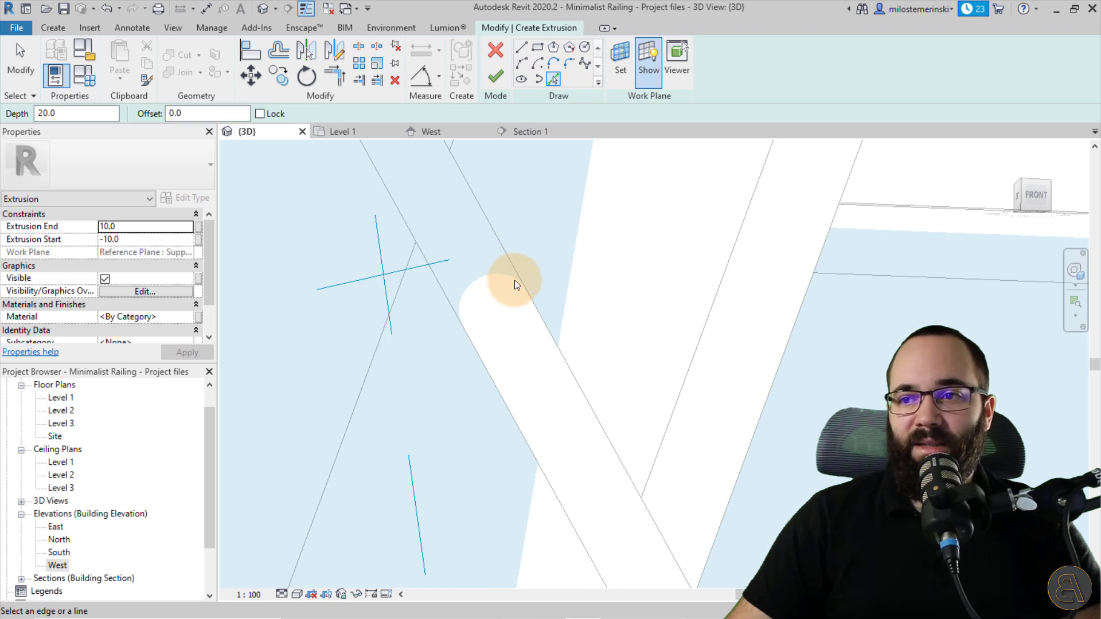
pyautogui.click(471, 288)
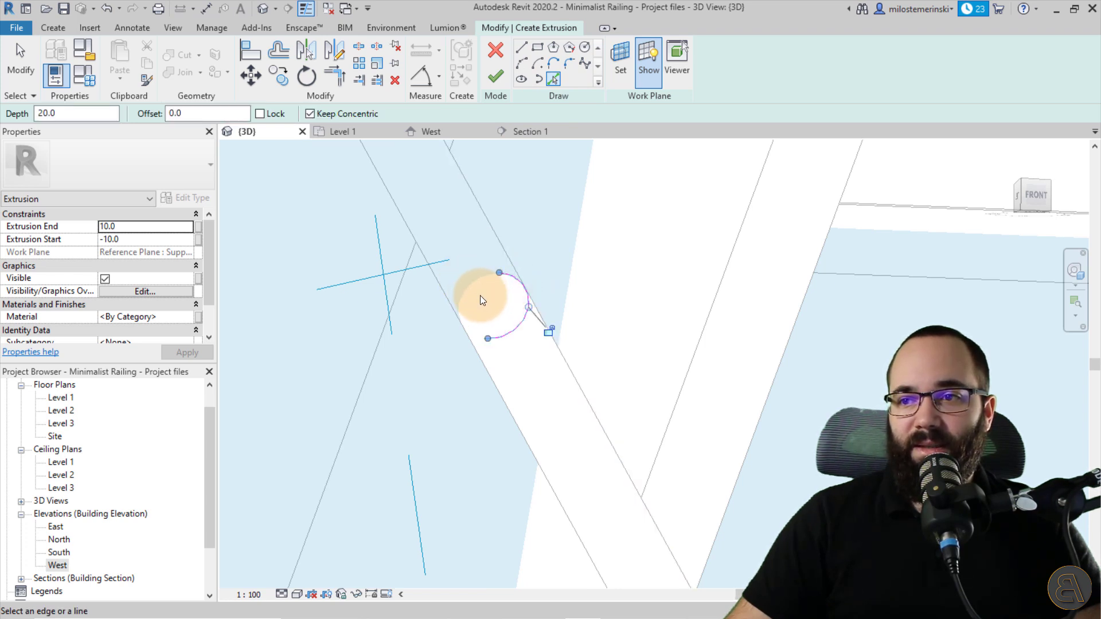
pyautogui.click(483, 359)
pyautogui.scroll(3, 502, 284)
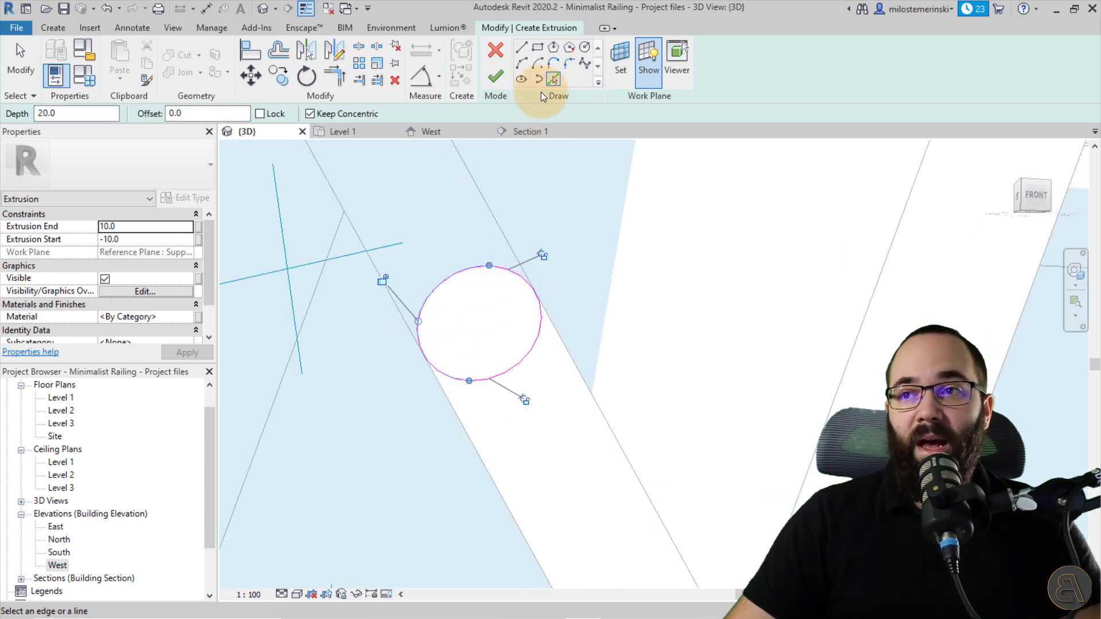
# Pick a larger concentric circle around the railing tube's cross-section as sketch lines, with an offset of 5 mm.
pyautogui.moveTo(209, 113); pyautogui.dragTo(164, 117)
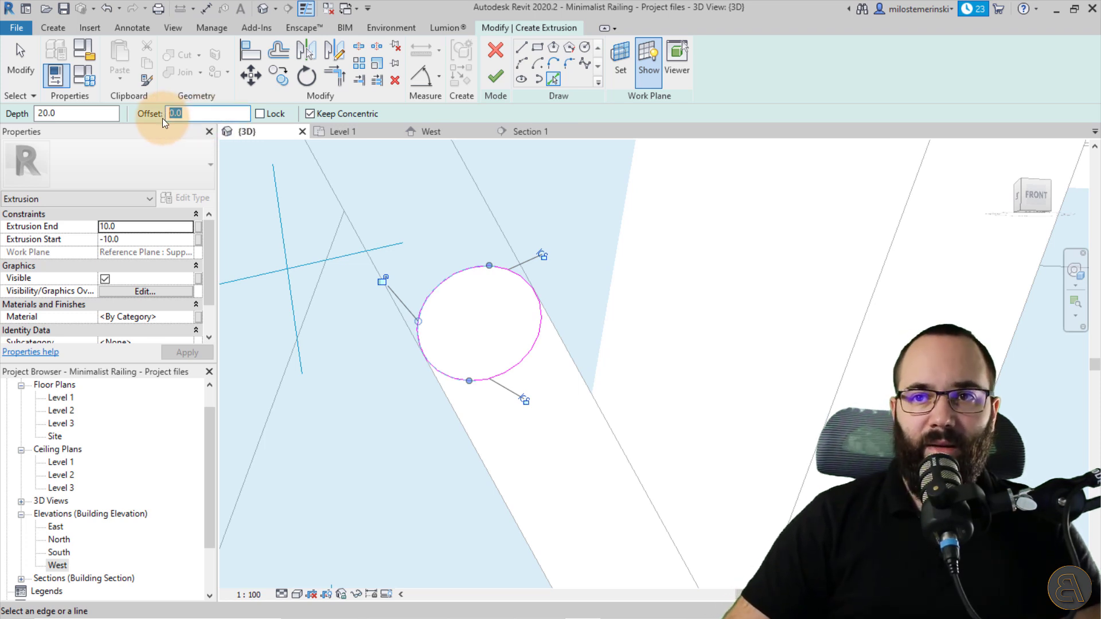
pyautogui.click(546, 311)
pyautogui.scroll(-2, 369, 327)
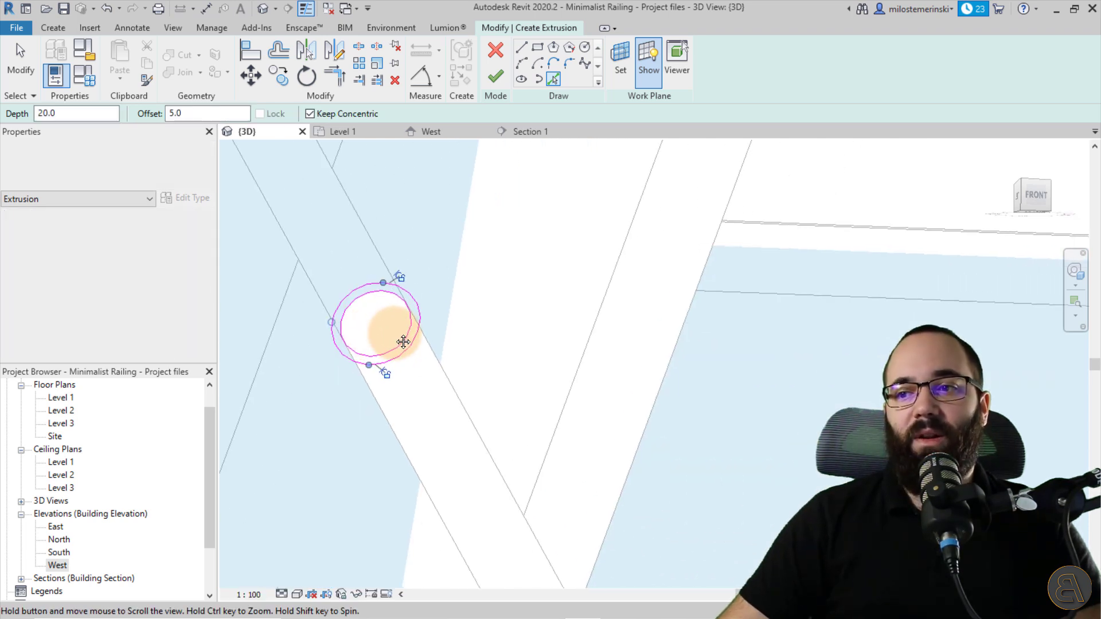
# Pick the adjacent stair edge as a sketch line and draw a short connecting line from the outer circle to it.
pyautogui.moveTo(192, 113); pyautogui.dragTo(126, 122)
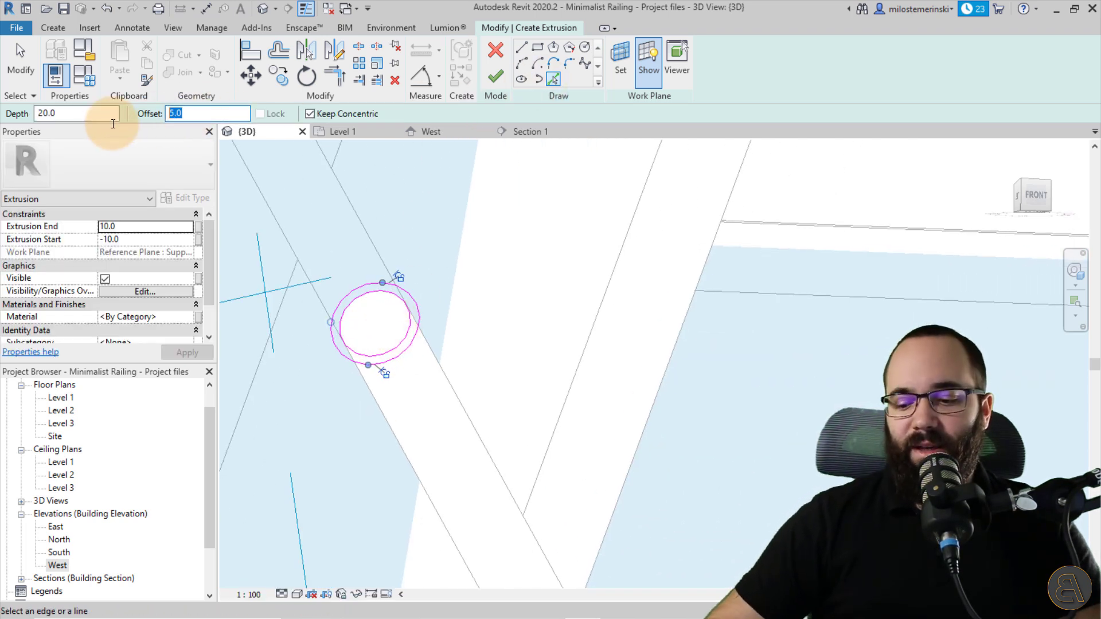
pyautogui.moveTo(597, 308)
pyautogui.keyDown('shift'); pyautogui.mouseDown(button='middle')
pyautogui.moveTo(442, 300)
pyautogui.moveTo(526, 346)
pyautogui.moveTo(375, 313)
pyautogui.mouseUp(button='middle'); pyautogui.keyUp('shift')
pyautogui.scroll(4, 445, 300)
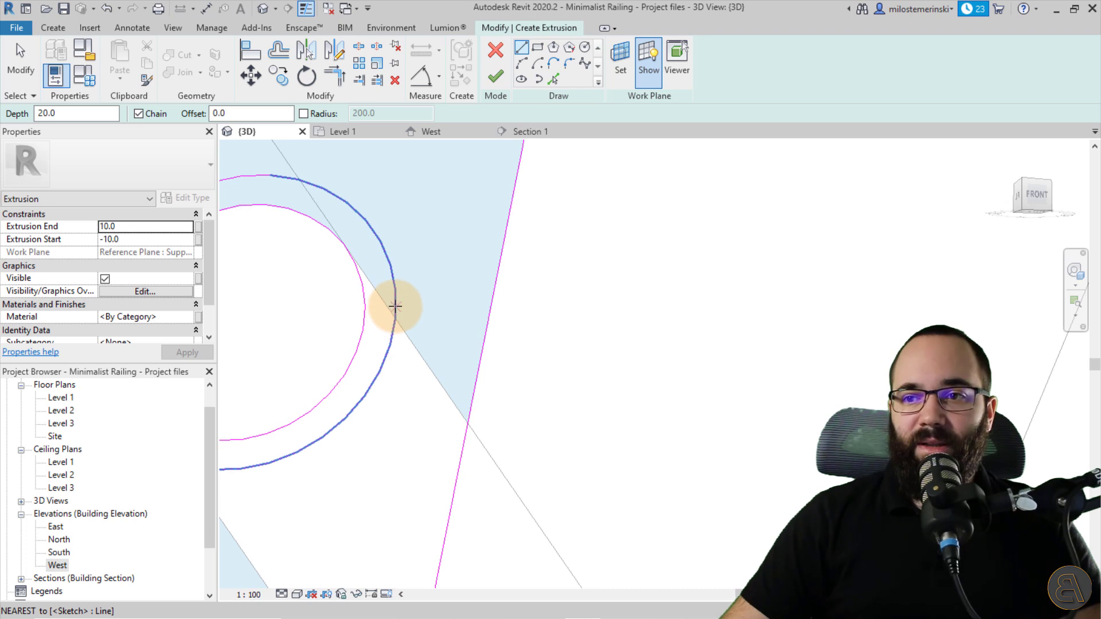
pyautogui.click(395, 288)
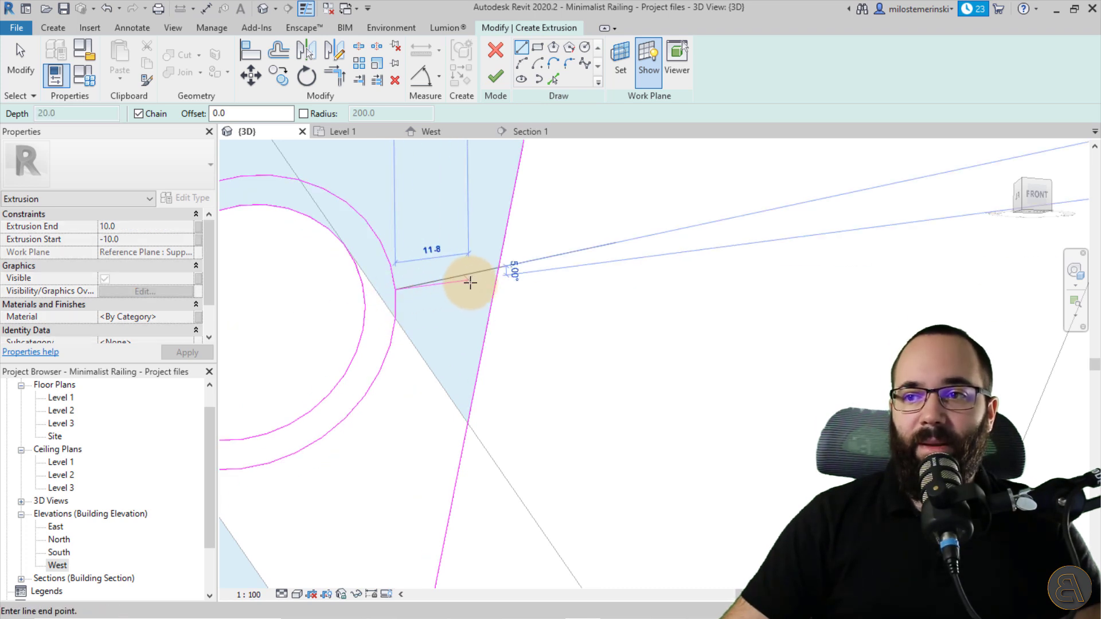
pyautogui.click(501, 268)
# Offset the connecting line 2.5 mm to both sides and remove the original centre line.
pyautogui.scroll(-2, 517, 275)
pyautogui.click(553, 79)
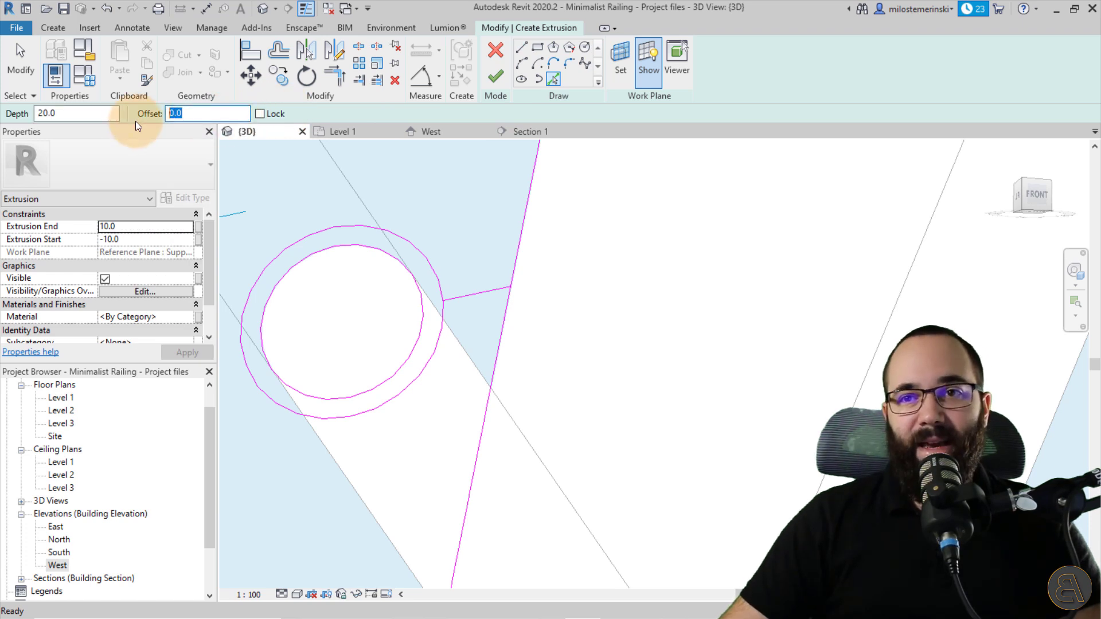
pyautogui.write('2.5')
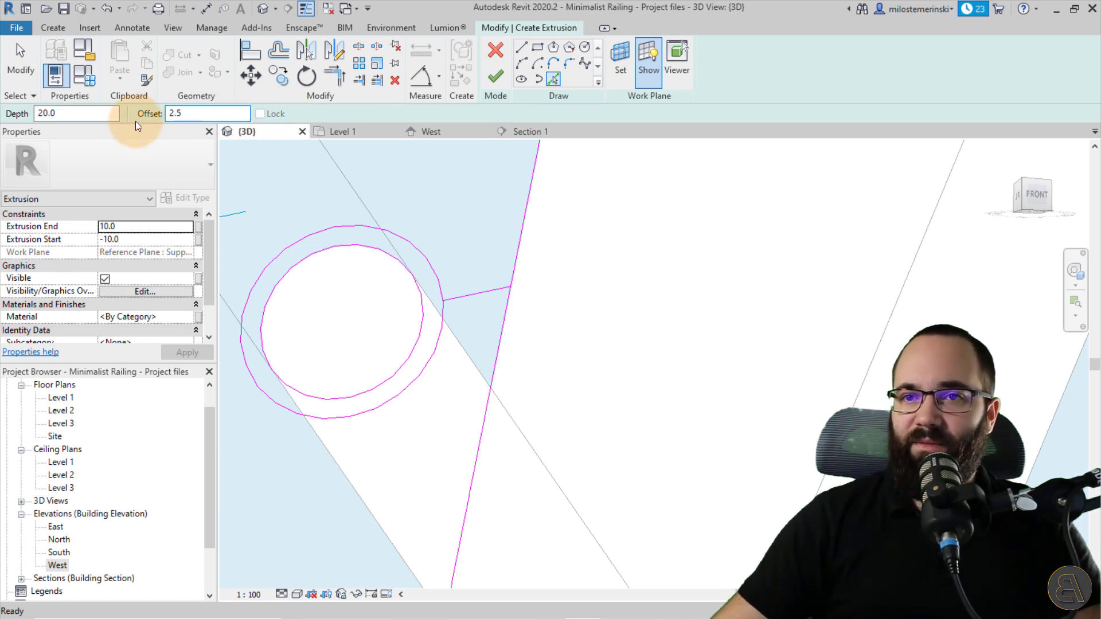
pyautogui.click(498, 292)
pyautogui.click(495, 288)
pyautogui.click(466, 278)
pyautogui.press('Escape')
pyautogui.scroll(3, 487, 290)
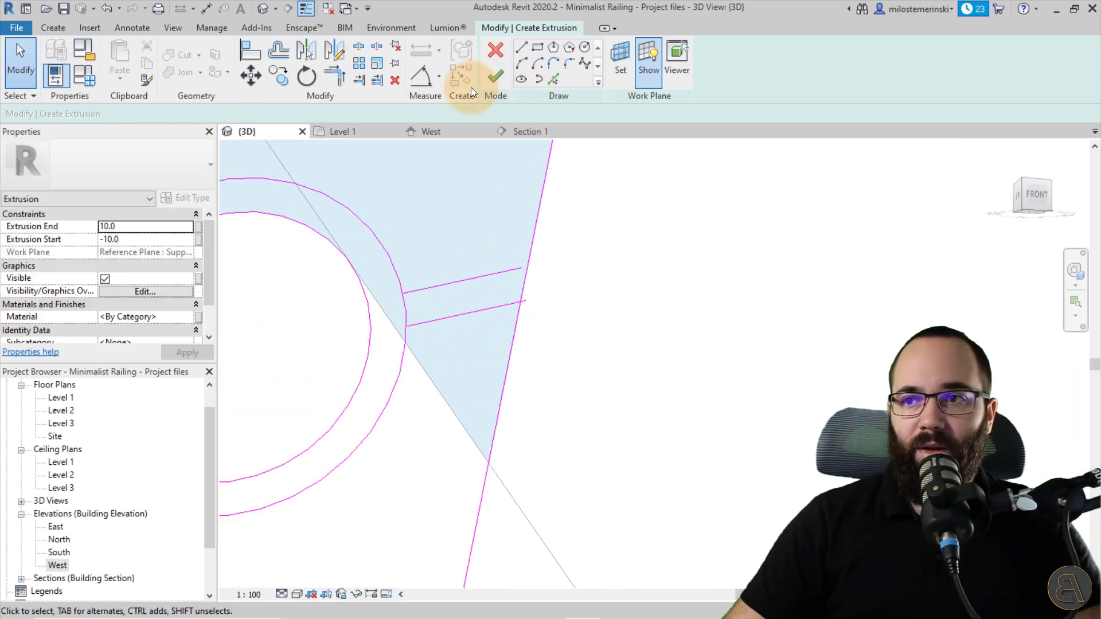
# Trim the two parallel arm lines and the stair edge line to each other to close the arm's end.
pyautogui.click(334, 75)
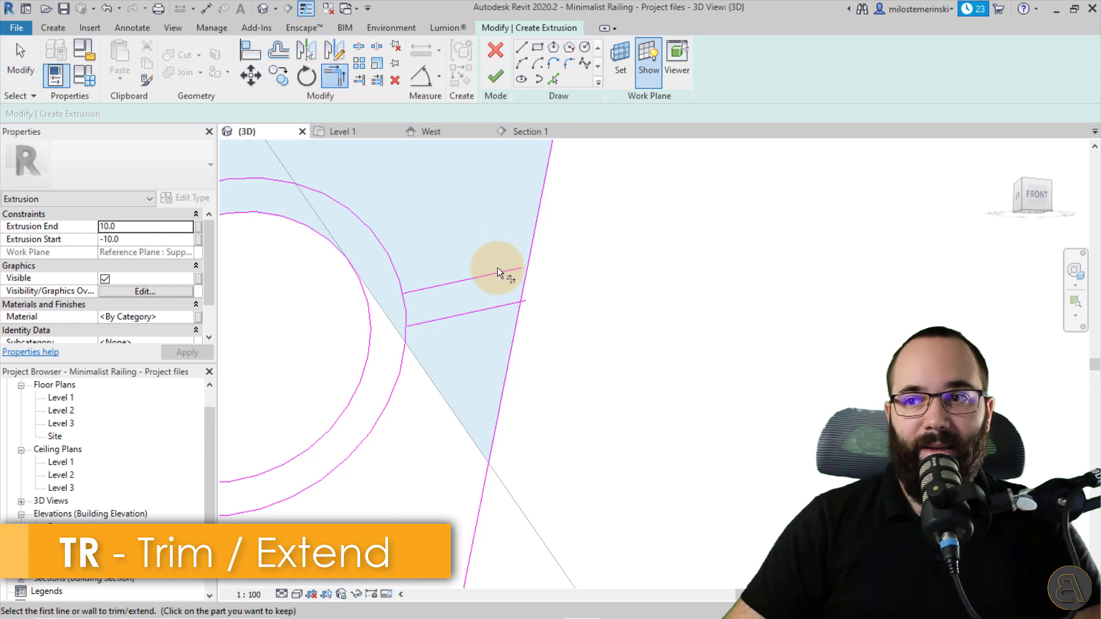
pyautogui.click(527, 285)
pyautogui.click(525, 289)
pyautogui.click(497, 309)
pyautogui.scroll(-3, 510, 328)
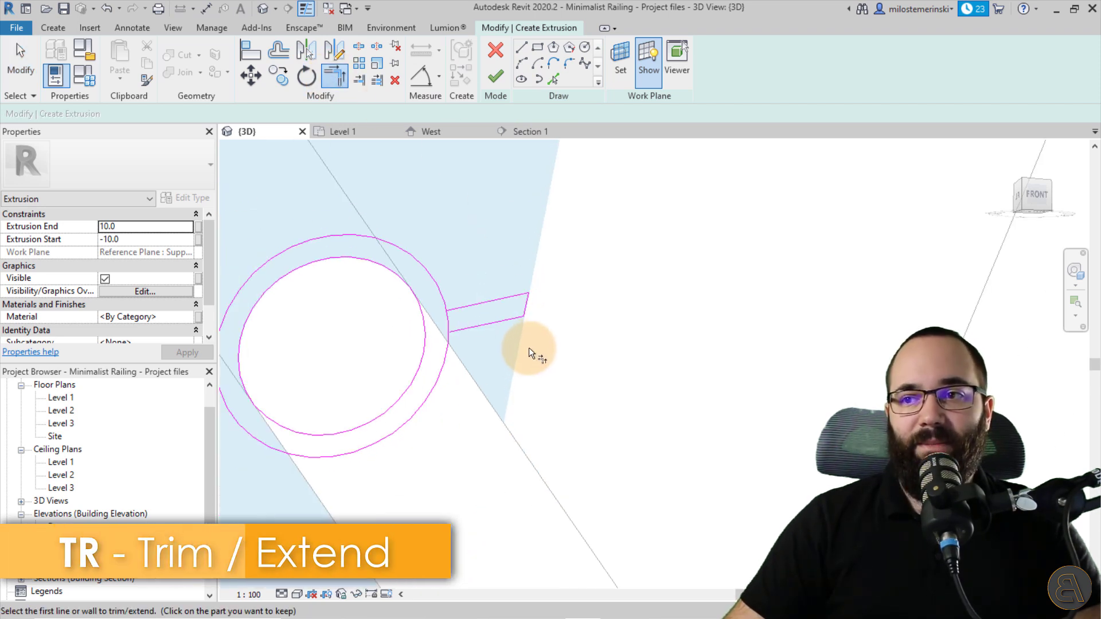
# Pick the adjacent stair edge again as a sketch line and delete the slanted connecting arm's lines.
pyautogui.moveTo(572, 372)
pyautogui.keyDown('shift'); pyautogui.mouseDown(button='middle')
pyautogui.moveTo(582, 374)
pyautogui.moveTo(541, 319)
pyautogui.moveTo(549, 281)
pyautogui.moveTo(566, 303)
pyautogui.moveTo(573, 295)
pyautogui.moveTo(598, 343)
pyautogui.moveTo(605, 322)
pyautogui.moveTo(624, 351)
pyautogui.moveTo(596, 328)
pyautogui.mouseUp(button='middle'); pyautogui.keyUp('shift')
pyautogui.scroll(4, 596, 329)
pyautogui.press('t')
pyautogui.press('r')
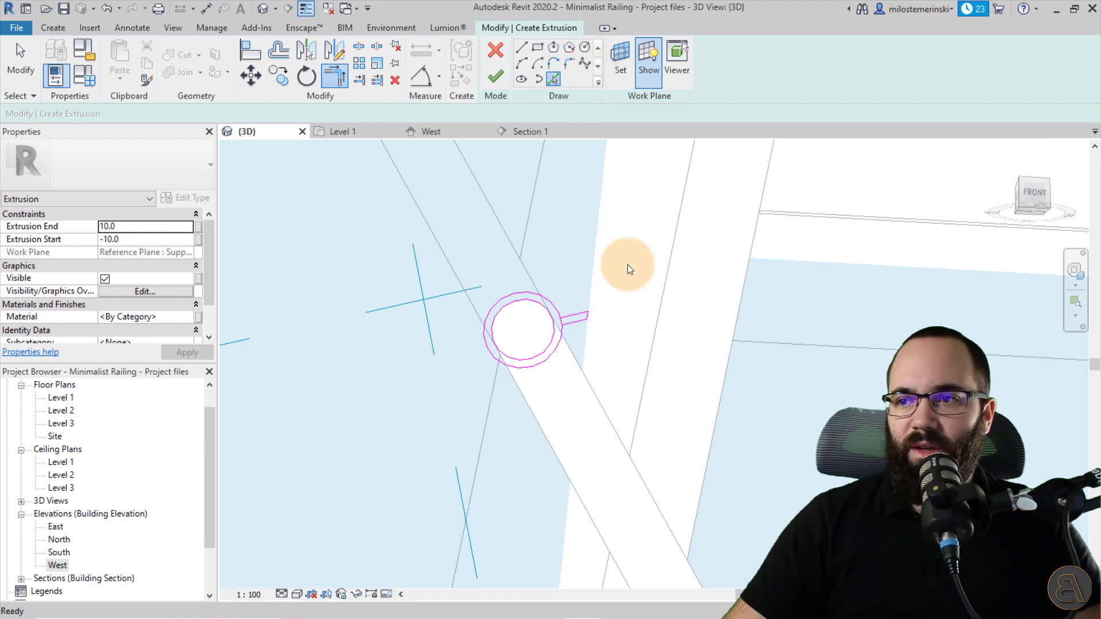
pyautogui.scroll(4, 597, 316)
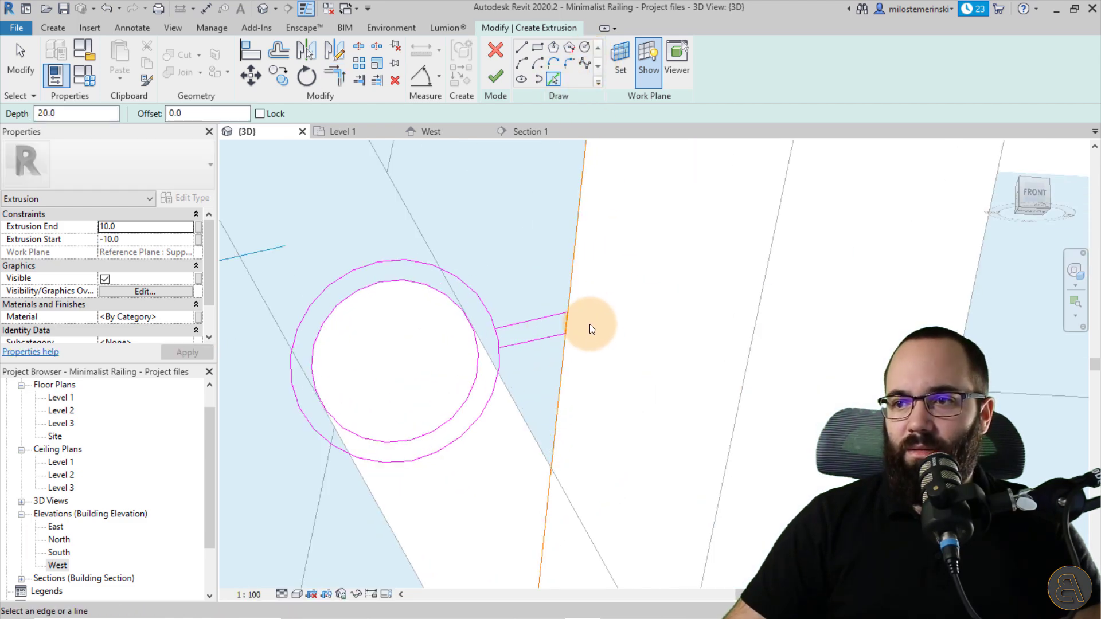
pyautogui.click(568, 328)
pyautogui.press('Escape')
pyautogui.press('Escape')
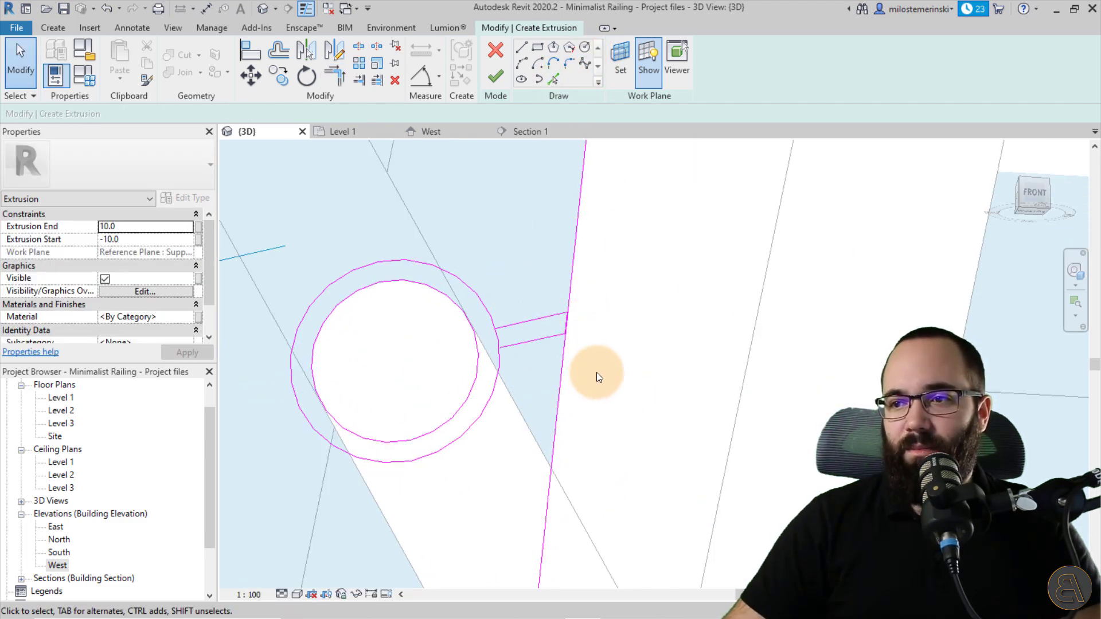
pyautogui.moveTo(481, 250); pyautogui.dragTo(608, 382)
pyautogui.press('Delete')
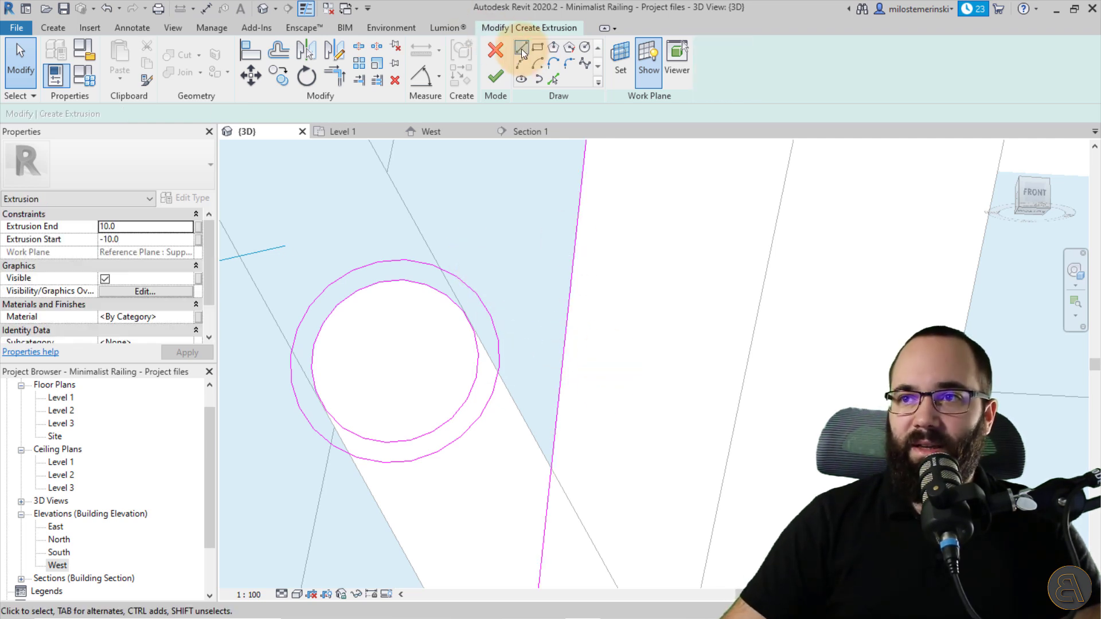
# Draw a line from the centre of the railing circles perpendicular to the stair edge line.
pyautogui.click(522, 49)
pyautogui.click(393, 361)
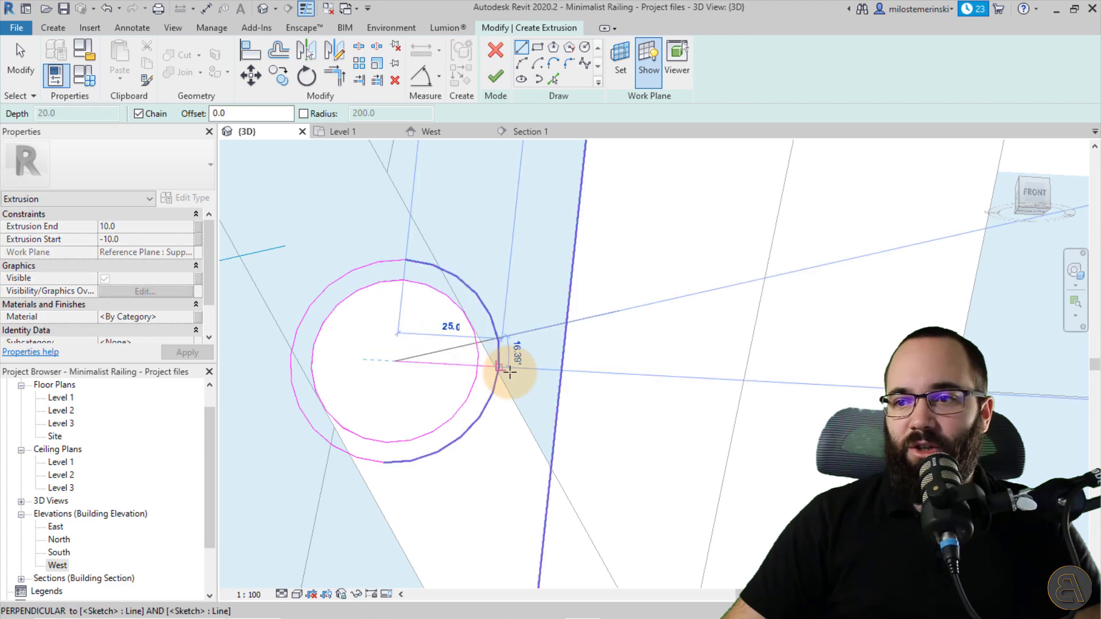
pyautogui.click(563, 368)
pyautogui.press('Escape')
# Offset the perpendicular centre line 2.5 mm to both sides and delete the original line.
pyautogui.scroll(-3, 518, 288)
pyautogui.moveTo(518, 288)
pyautogui.keyDown('shift'); pyautogui.mouseDown(button='middle')
pyautogui.moveTo(601, 351)
pyautogui.moveTo(487, 278)
pyautogui.mouseUp(button='middle'); pyautogui.keyUp('shift')
pyautogui.scroll(2, 487, 278)
pyautogui.click(552, 79)
pyautogui.click(206, 113)
pyautogui.write('2.5')
pyautogui.click(453, 308)
pyautogui.click(454, 304)
pyautogui.press('Escape')
pyautogui.scroll(3, 390, 287)
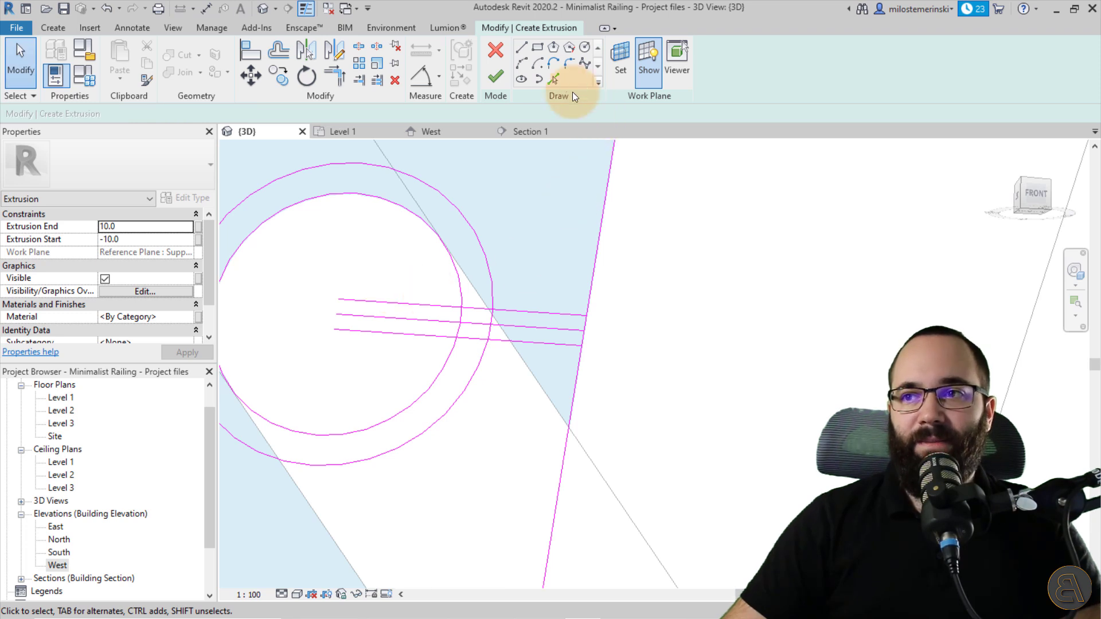
pyautogui.click(536, 326)
pyautogui.press('Delete')
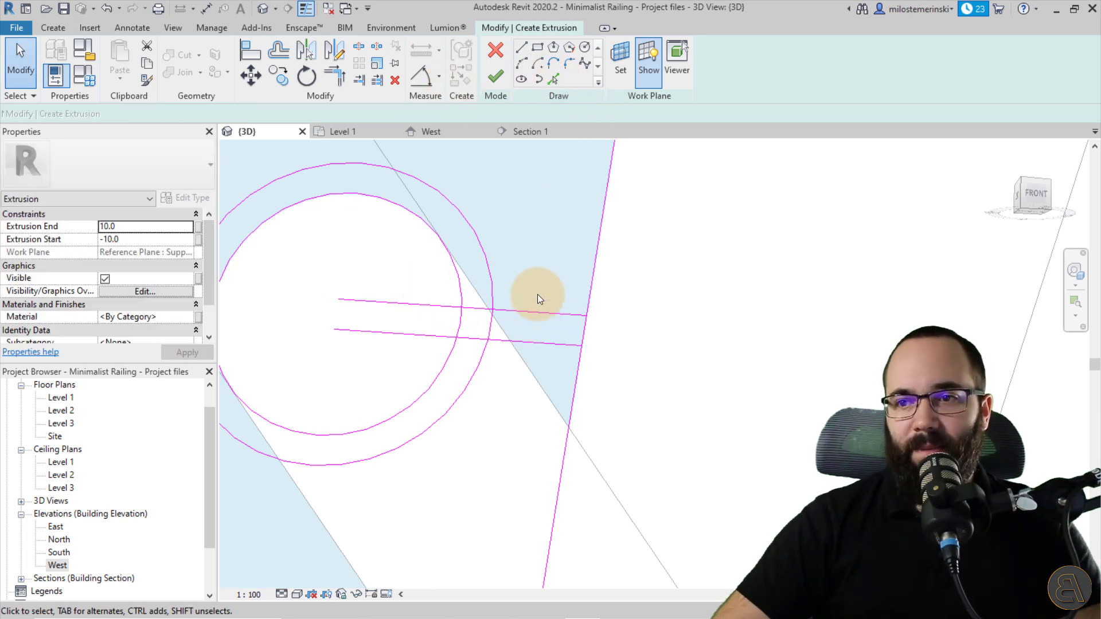
# Split the outer circle between the two arm lines and clear the circle's centre from the selection of kept lines.
pyautogui.click(362, 53)
pyautogui.click(359, 48)
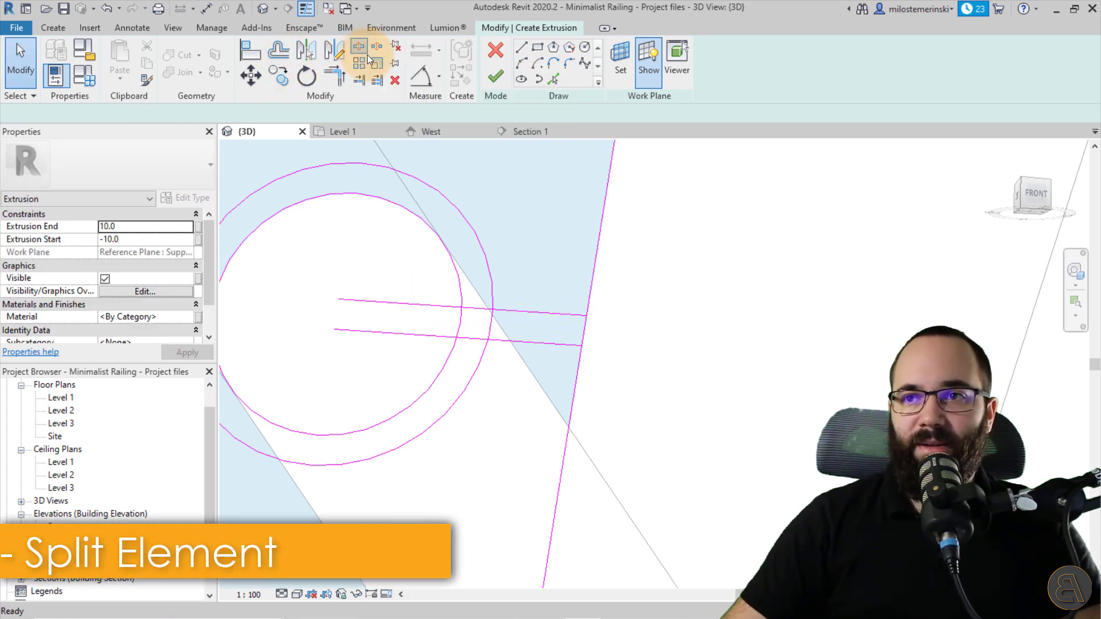
pyautogui.click(493, 312)
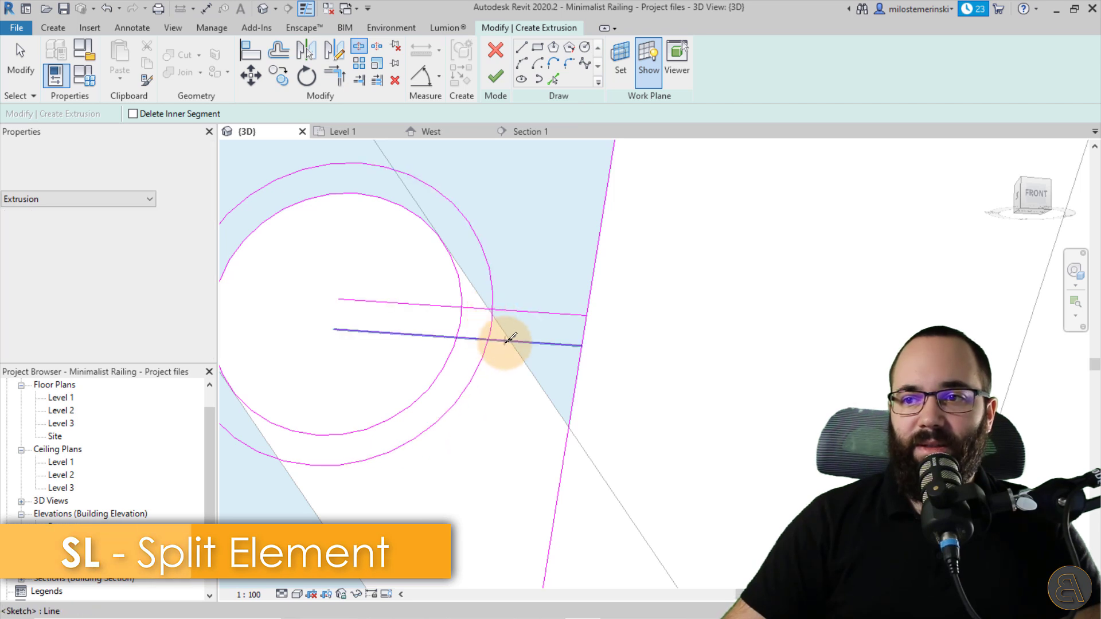
pyautogui.press('Escape')
pyautogui.click(480, 304)
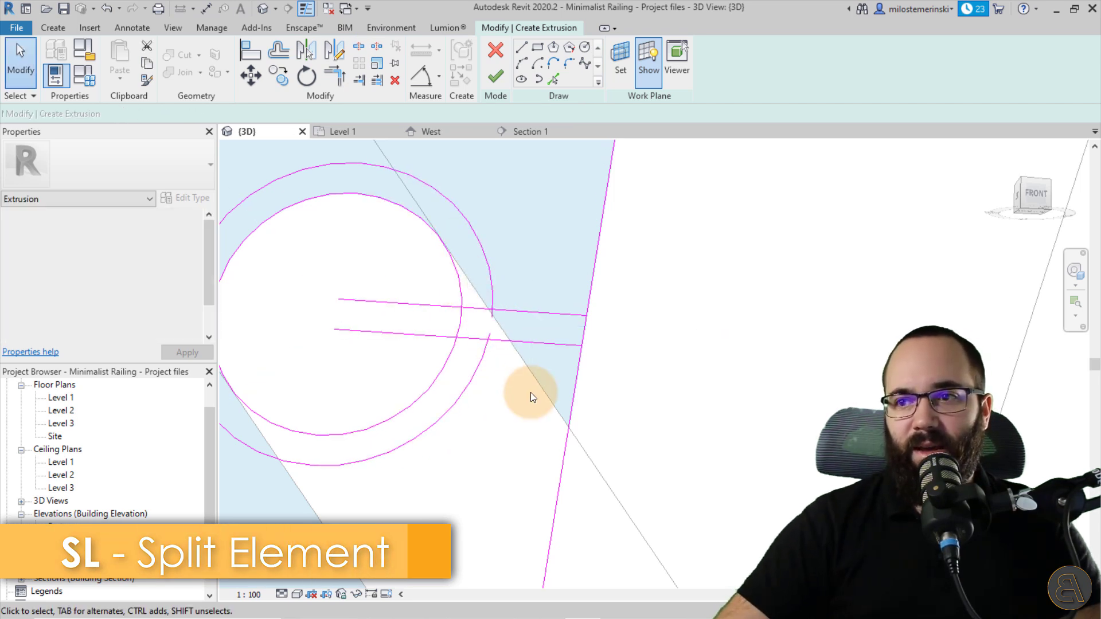
pyautogui.press('Delete')
# Trim the arm lines to the outer circle and the stair edge line, and finish the extrusion sketch.
pyautogui.click(336, 77)
pyautogui.click(500, 308)
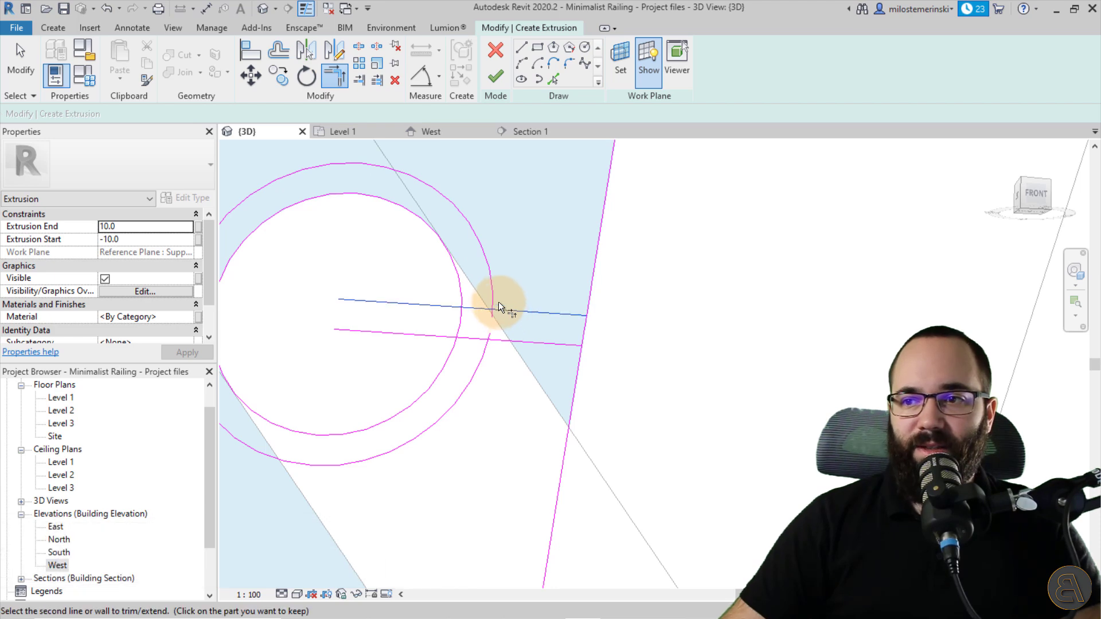
pyautogui.click(583, 338)
pyautogui.scroll(-4, 579, 321)
pyautogui.click(497, 77)
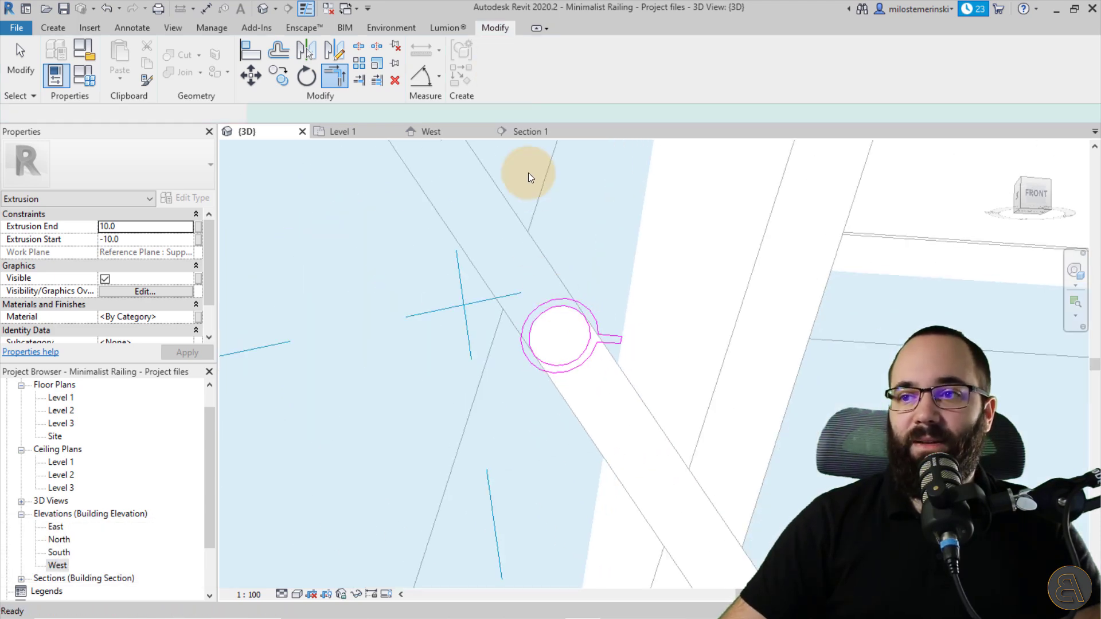
# Stretch the support extrusion along the railing tube in both directions, with its start at about -125 mm.
pyautogui.click(559, 300)
pyautogui.moveTo(560, 294)
pyautogui.keyDown('shift'); pyautogui.mouseDown(button='middle')
pyautogui.moveTo(541, 315)
pyautogui.moveTo(553, 346)
pyautogui.moveTo(553, 300)
pyautogui.mouseUp(button='middle'); pyautogui.keyUp('shift')
pyautogui.moveTo(552, 300); pyautogui.dragTo(505, 228)
pyautogui.moveTo(566, 326); pyautogui.dragTo(593, 371)
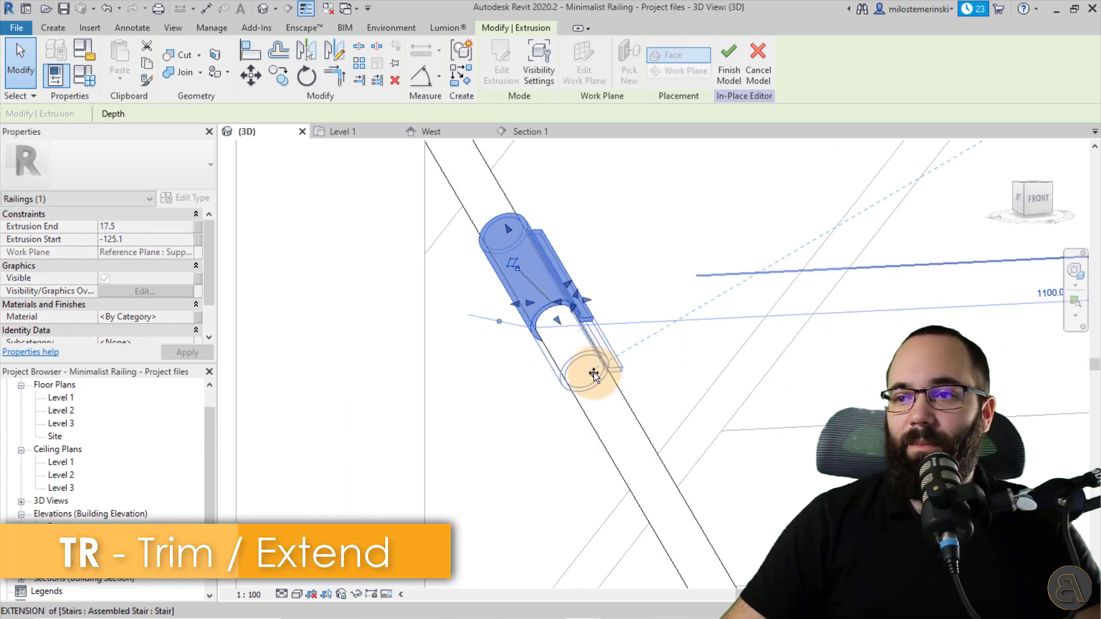
pyautogui.scroll(-3, 509, 307)
# Check the support on the U-shaped stair railing and finish the in-place railing model.
pyautogui.click(541, 425)
pyautogui.keyDown('shift'); pyautogui.moveTo(541, 425); pyautogui.dragTo(727, 443, button='middle'); pyautogui.keyUp('shift')
pyautogui.scroll(3, 689, 433)
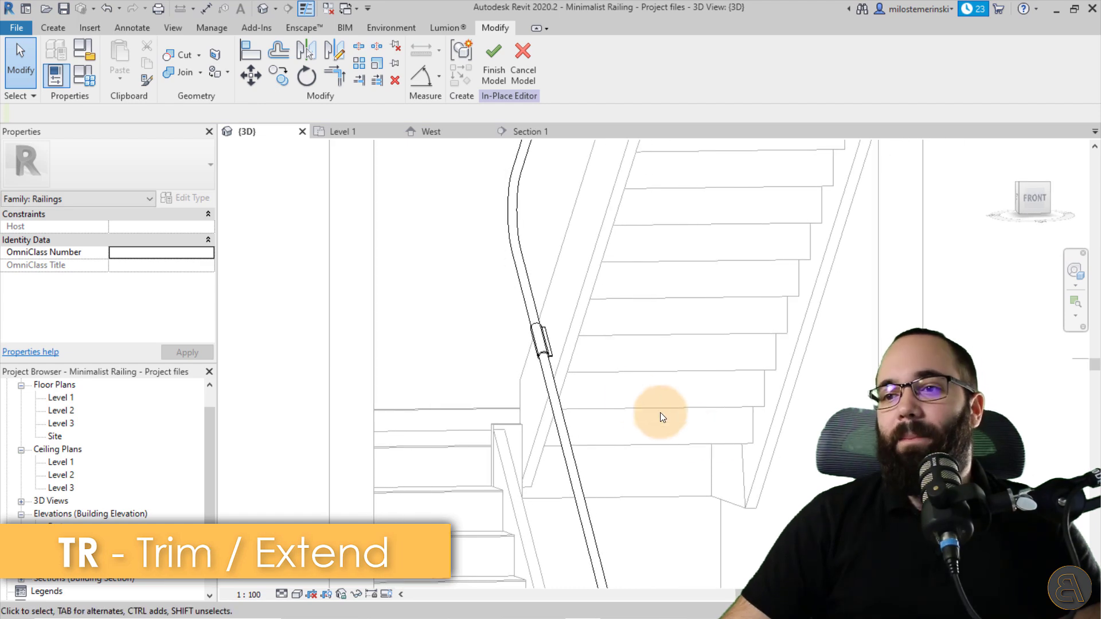
pyautogui.scroll(-3, 689, 433)
pyautogui.click(499, 77)
pyautogui.scroll(-3, 632, 391)
pyautogui.keyDown('shift'); pyautogui.moveTo(688, 476); pyautogui.dragTo(684, 444, button='middle'); pyautogui.keyUp('shift')
pyautogui.scroll(-4, 670, 499)
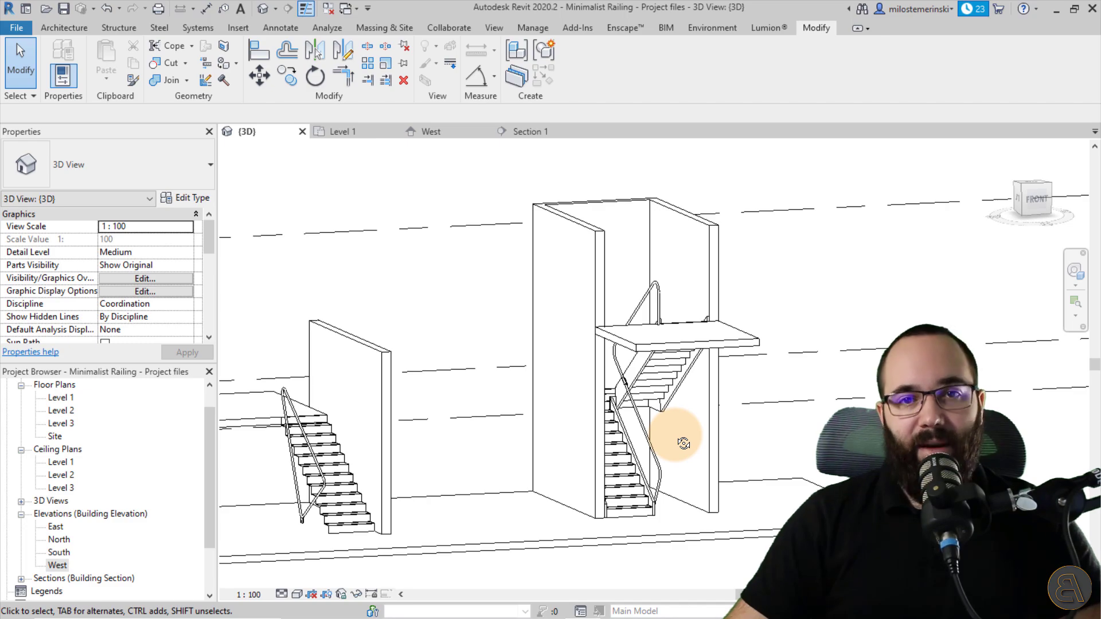